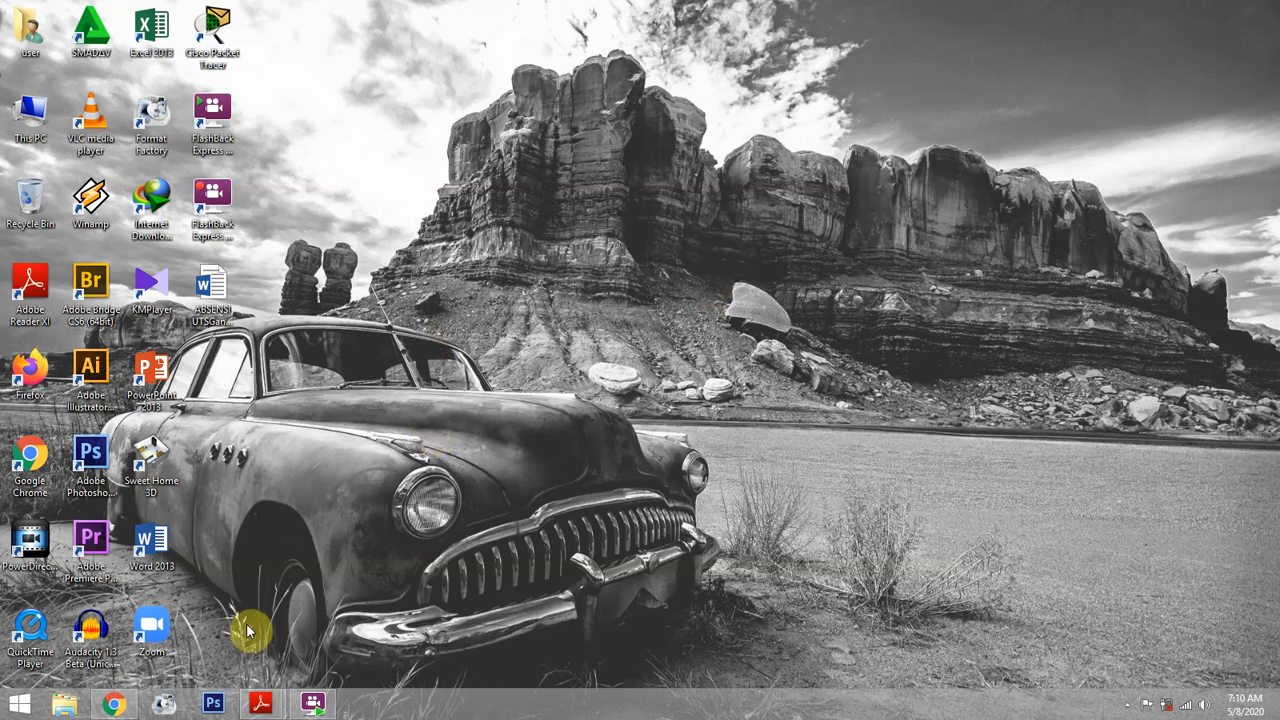
# Open Google Chrome, search Google for quizizz and open the Quizizz website
pyautogui.click(125, 706)
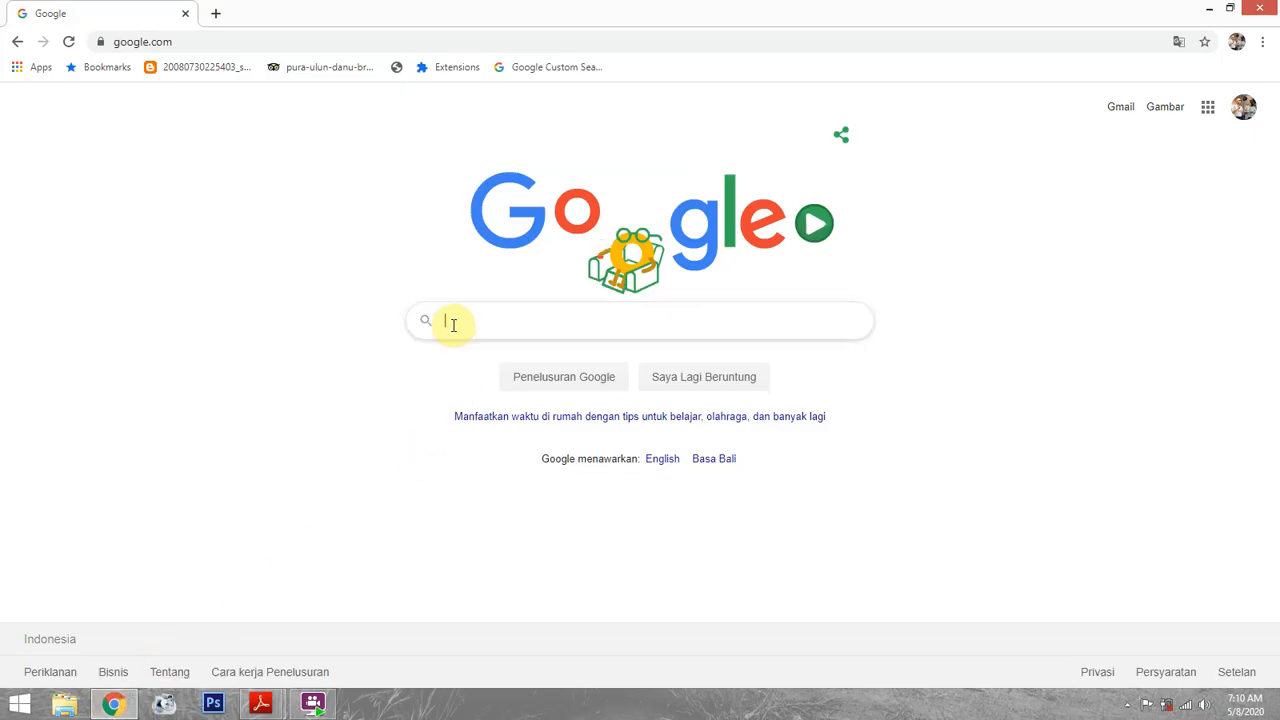
pyautogui.click(451, 320)
pyautogui.write('qui')
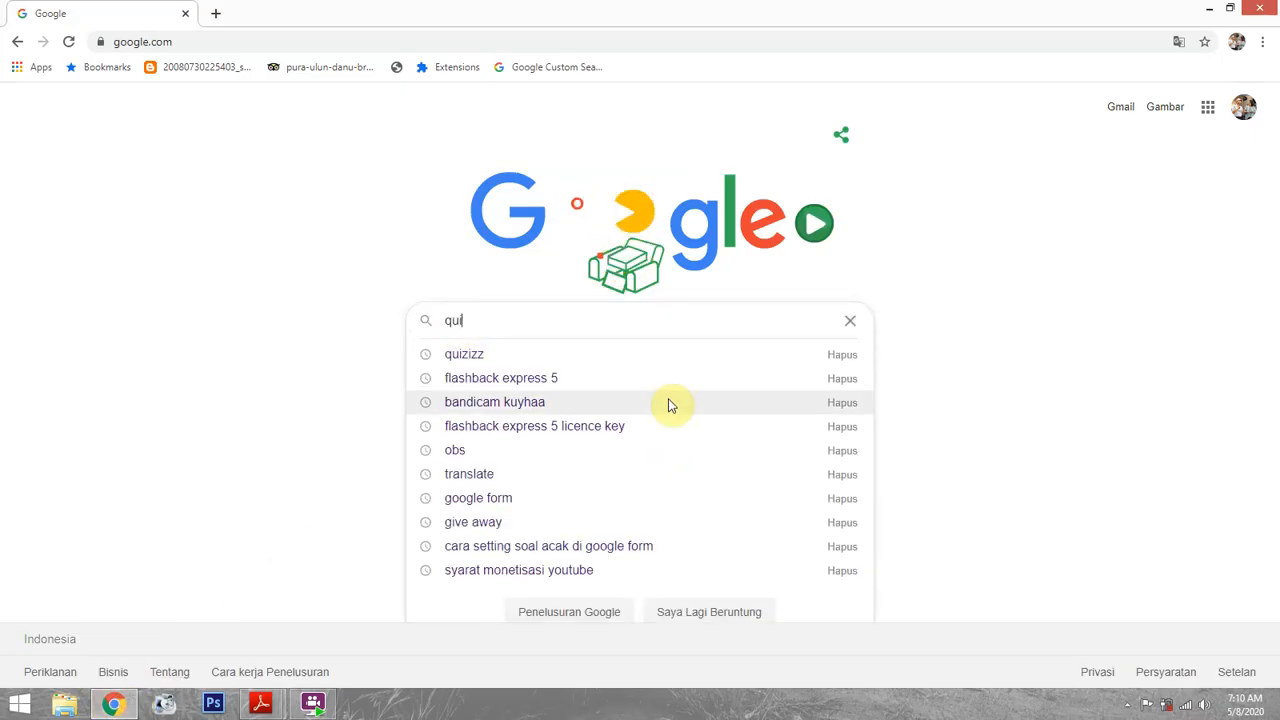
pyautogui.click(485, 356)
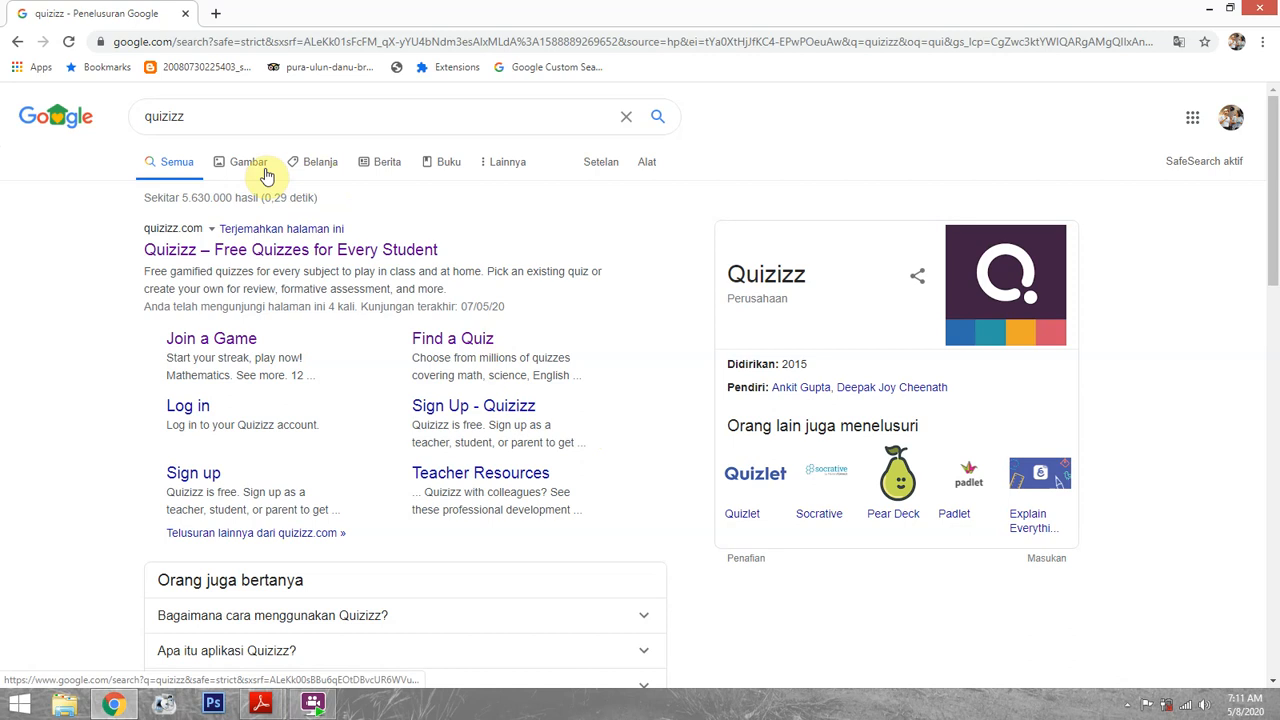
pyautogui.click(230, 252)
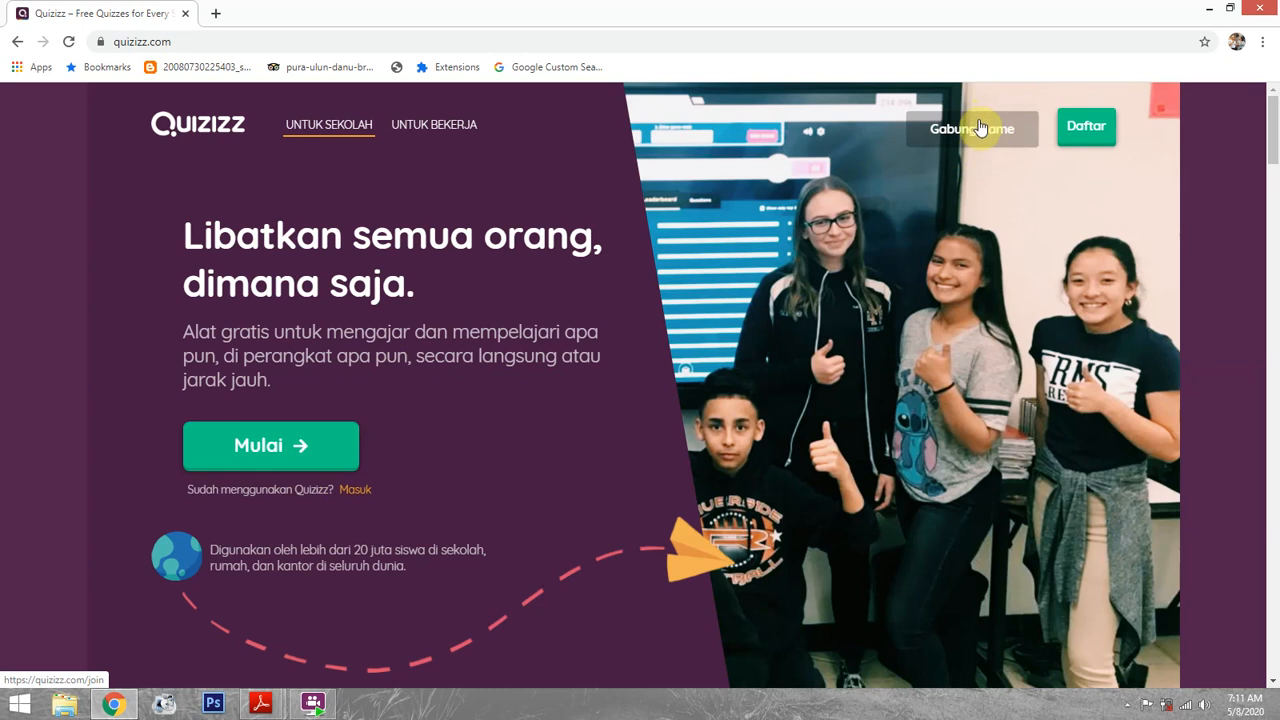
# Log in to Quizizz with Gmail, choosing the first listed Google account
pyautogui.click(1086, 133)
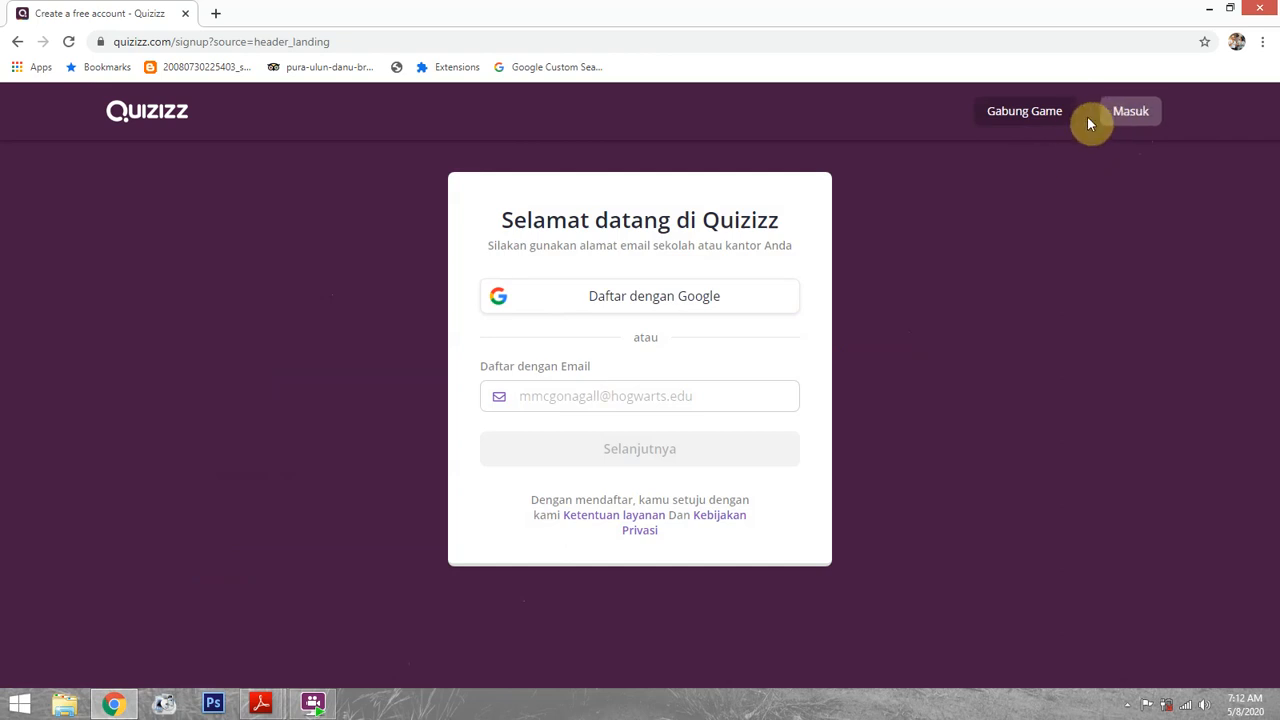
pyautogui.click(1121, 116)
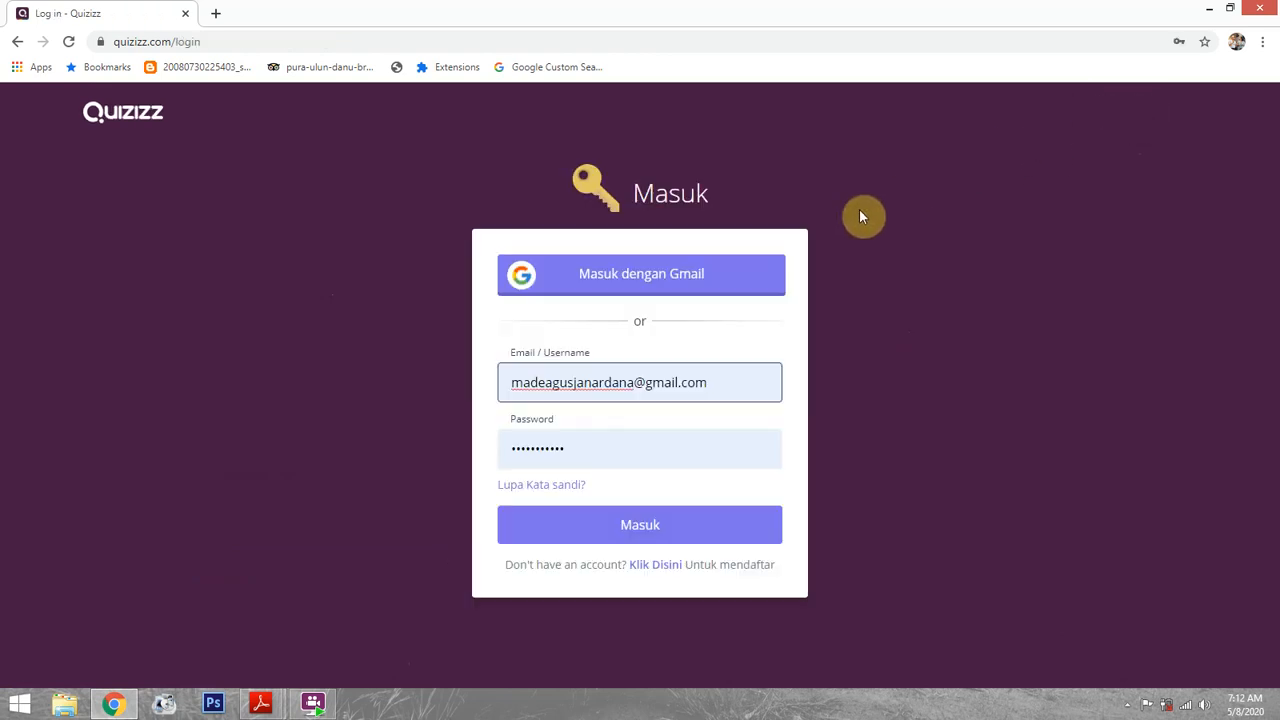
pyautogui.click(655, 280)
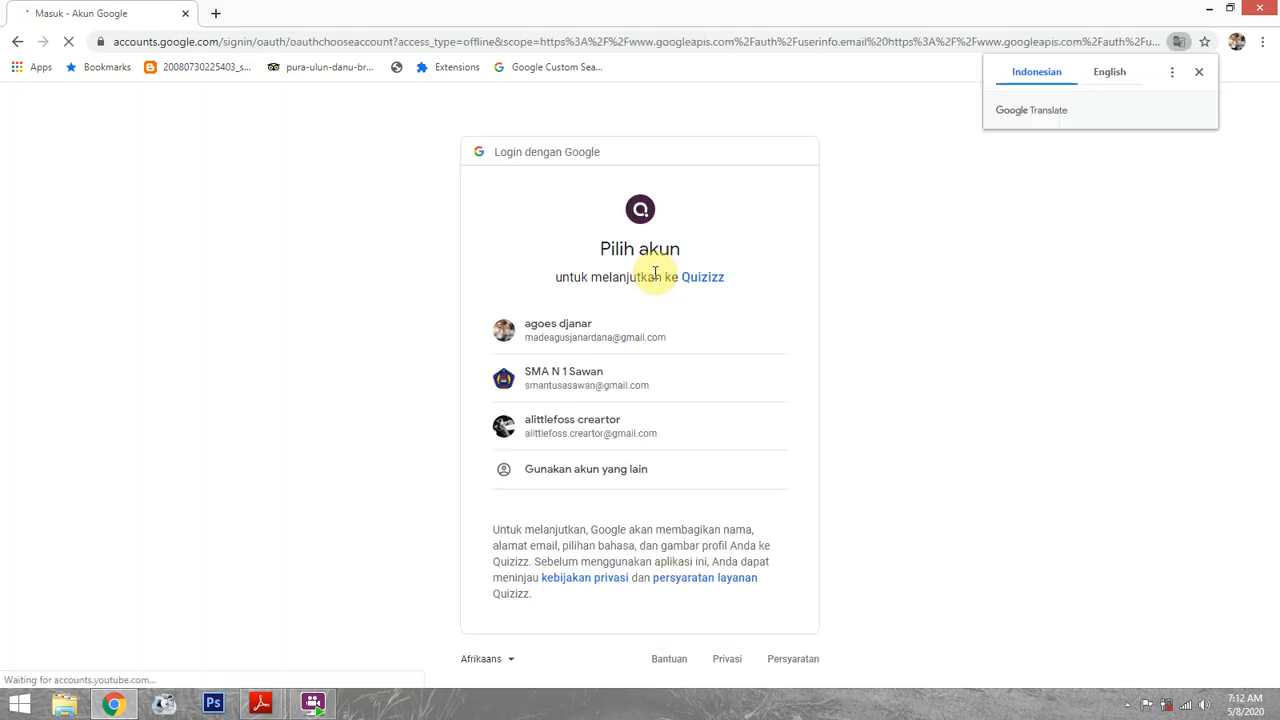
pyautogui.click(567, 338)
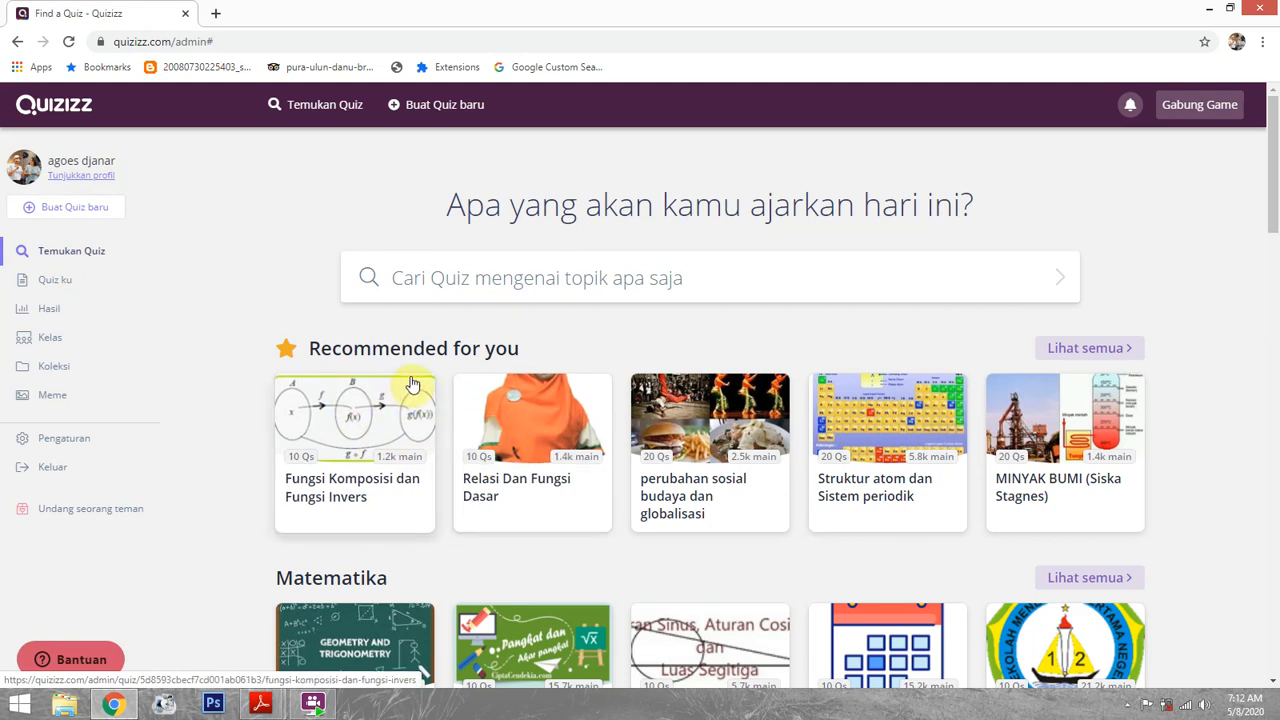
# Look through the recommended and subject-based quizzes on the Temukan Quiz page
pyautogui.scroll(-2, 607, 455)
pyautogui.scroll(-2, 627, 457)
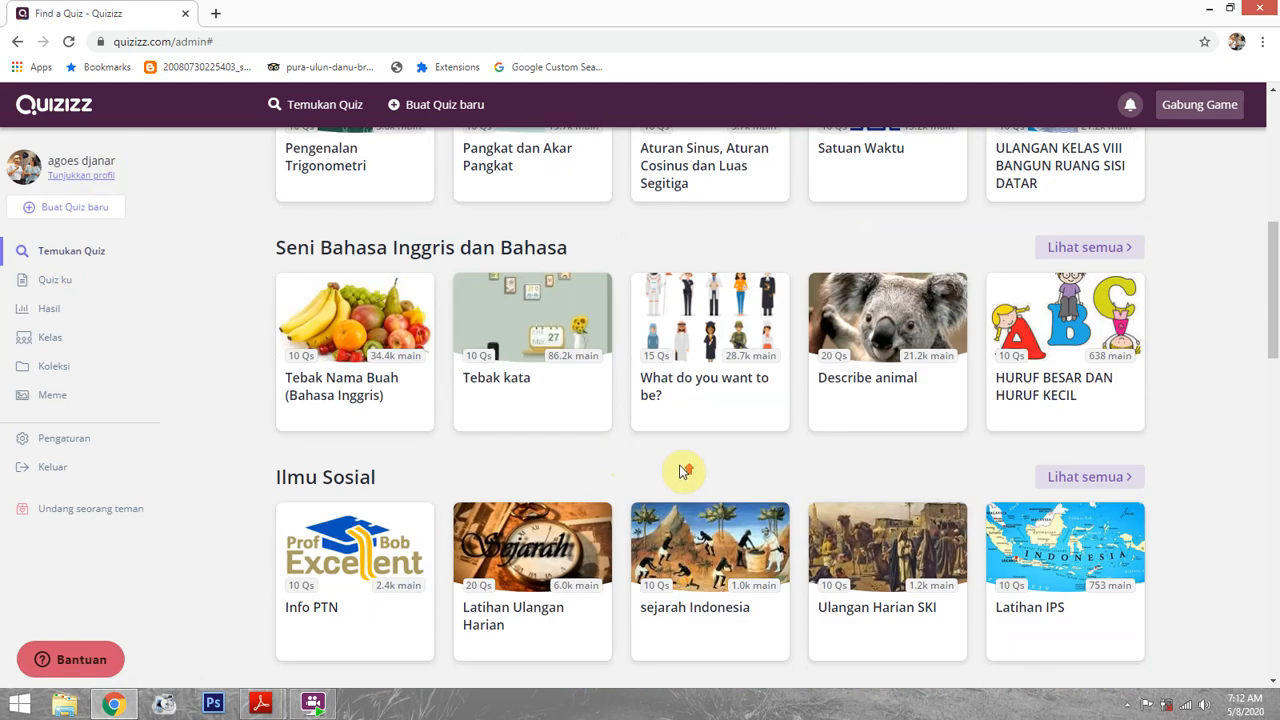
pyautogui.scroll(5, 680, 500)
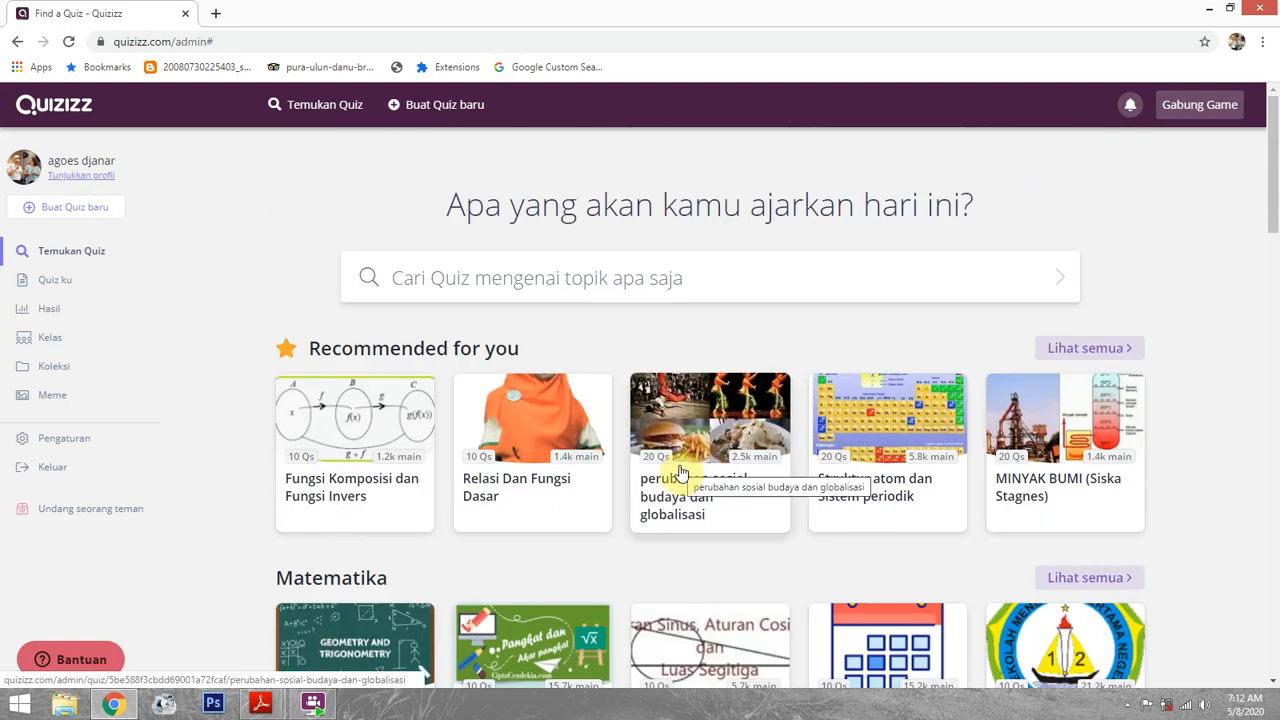
pyautogui.scroll(-4, 684, 470)
pyautogui.scroll(-4, 683, 472)
pyautogui.scroll(4, 683, 472)
pyautogui.scroll(-10, 683, 472)
pyautogui.scroll(2, 684, 473)
pyautogui.scroll(12, 684, 474)
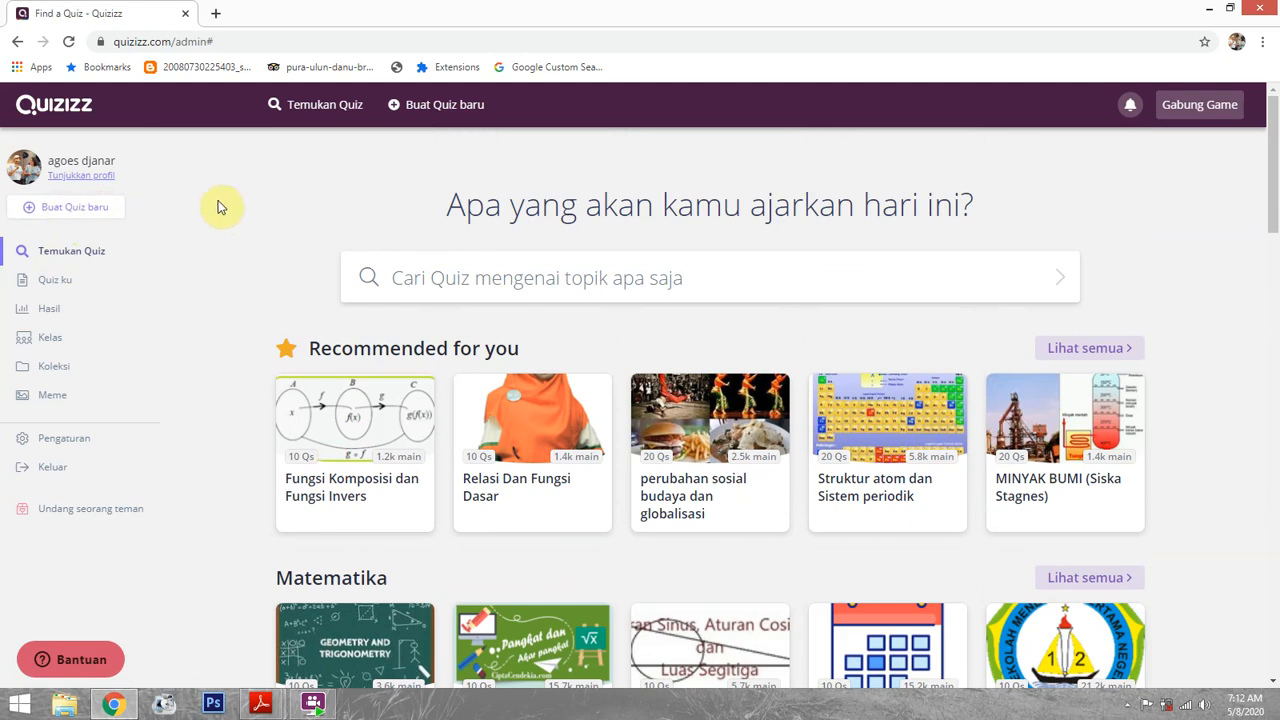
# Create a new quiz named PAT TIK 2020 with Komputer as its subject
pyautogui.click(75, 210)
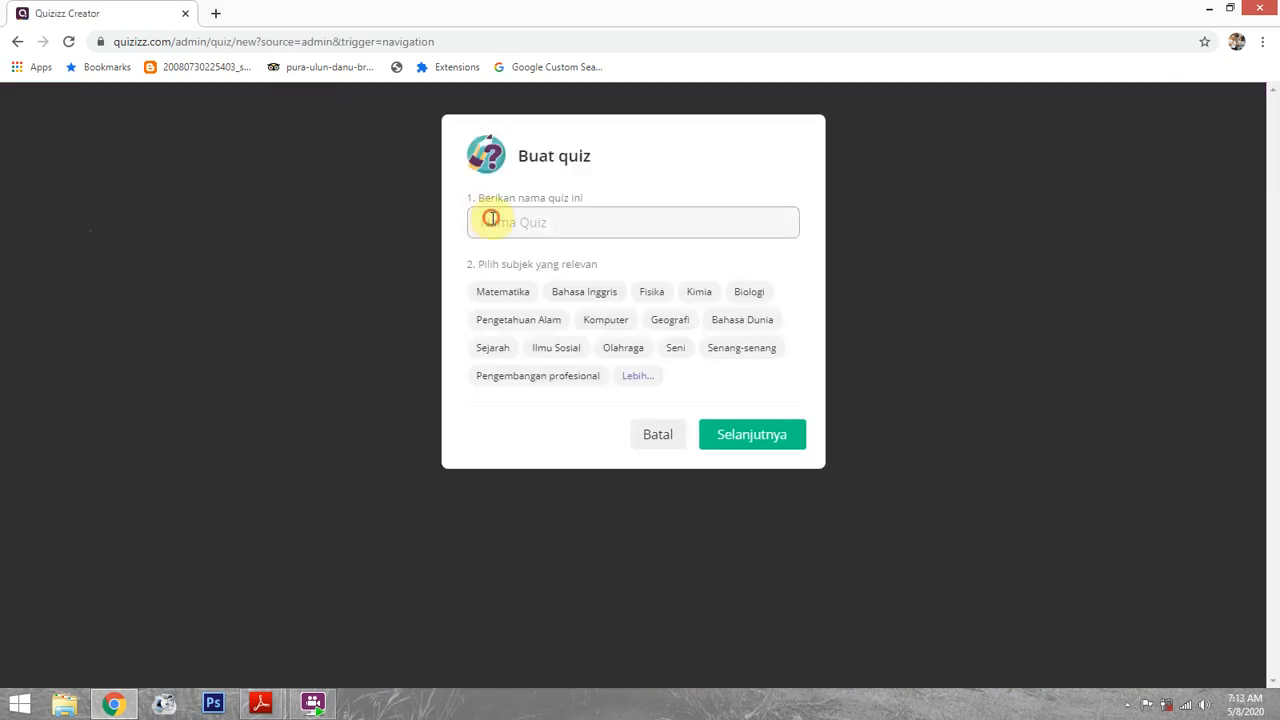
pyautogui.click(491, 217)
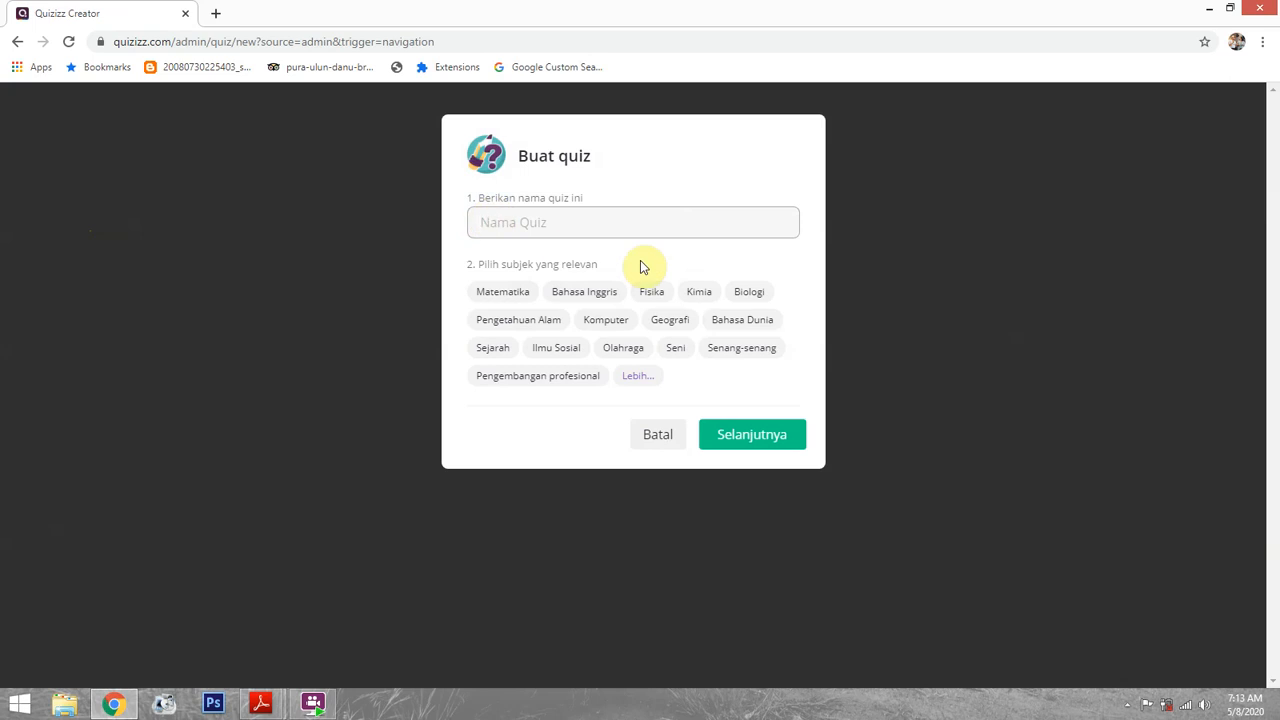
pyautogui.write('P')
pyautogui.press('BackSpace')
pyautogui.write('PAT TIK')
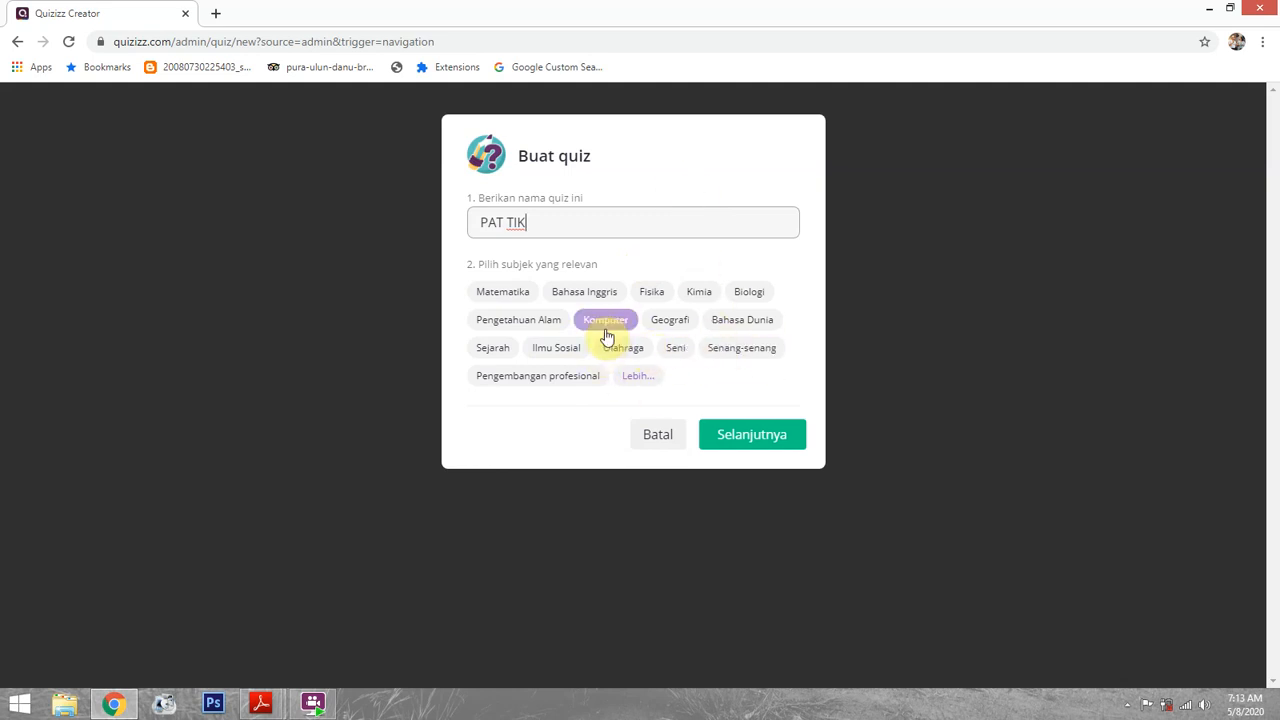
pyautogui.click(583, 224)
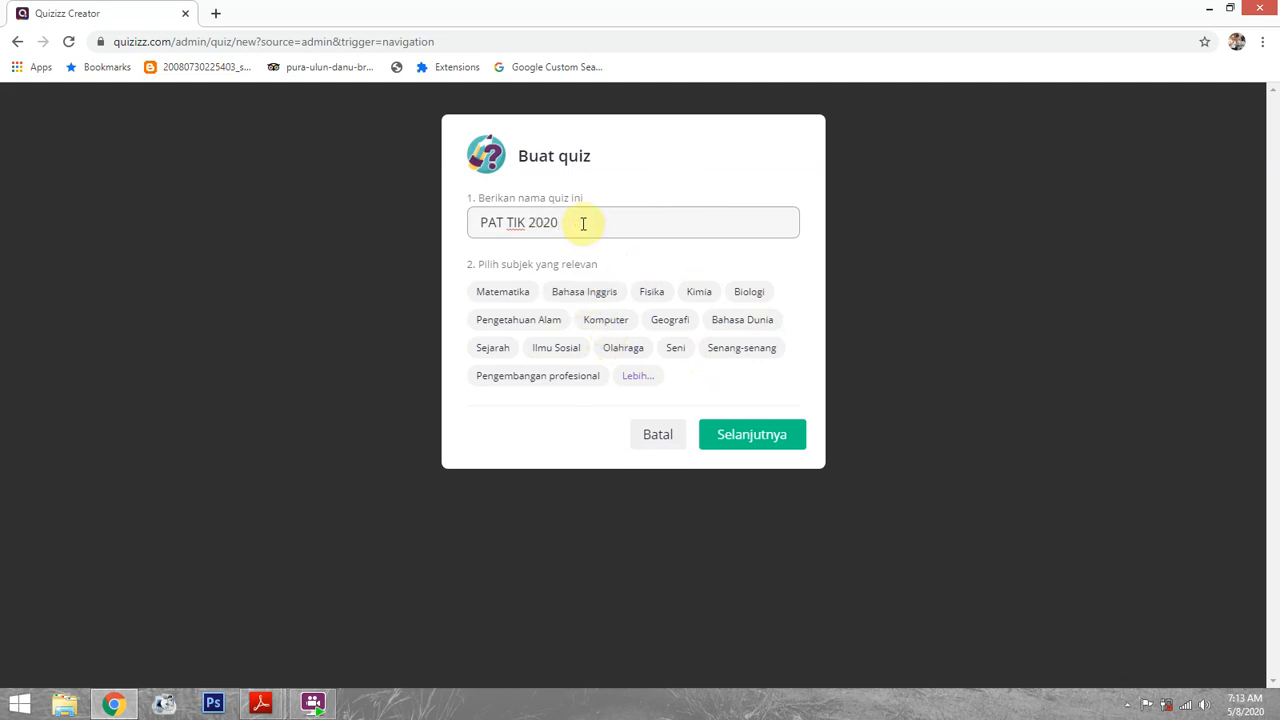
pyautogui.click(606, 324)
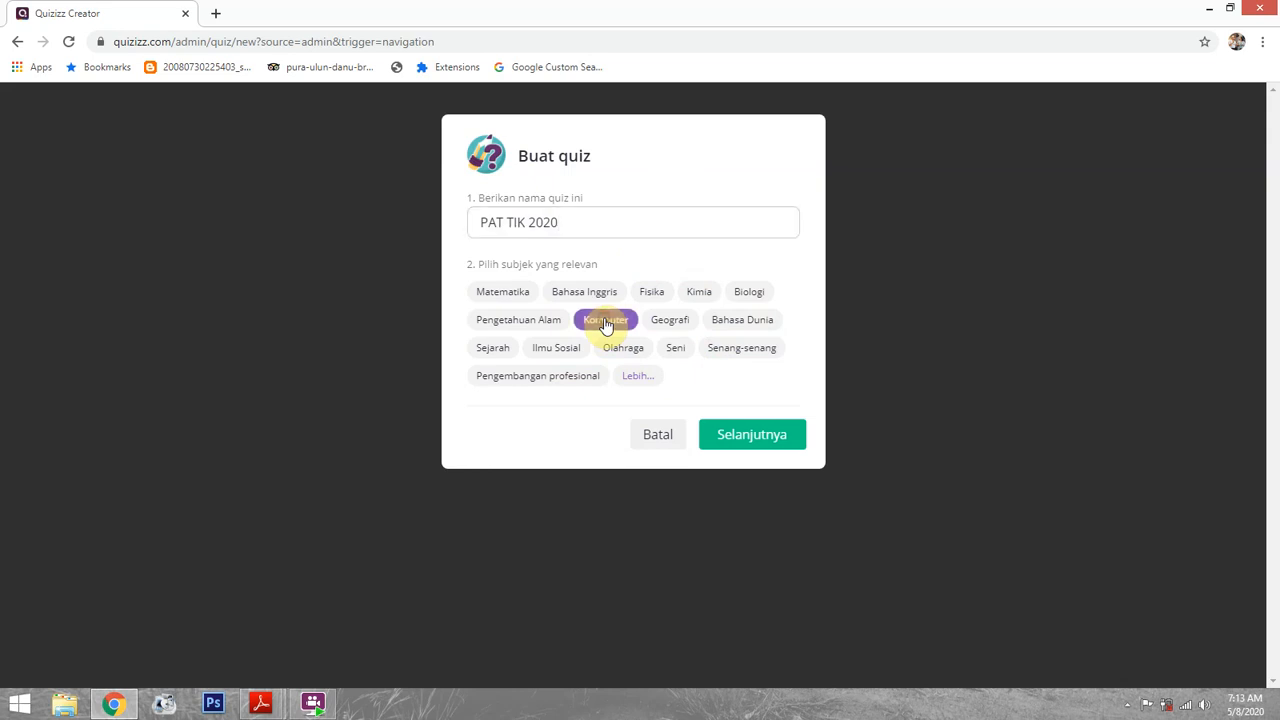
pyautogui.click(754, 436)
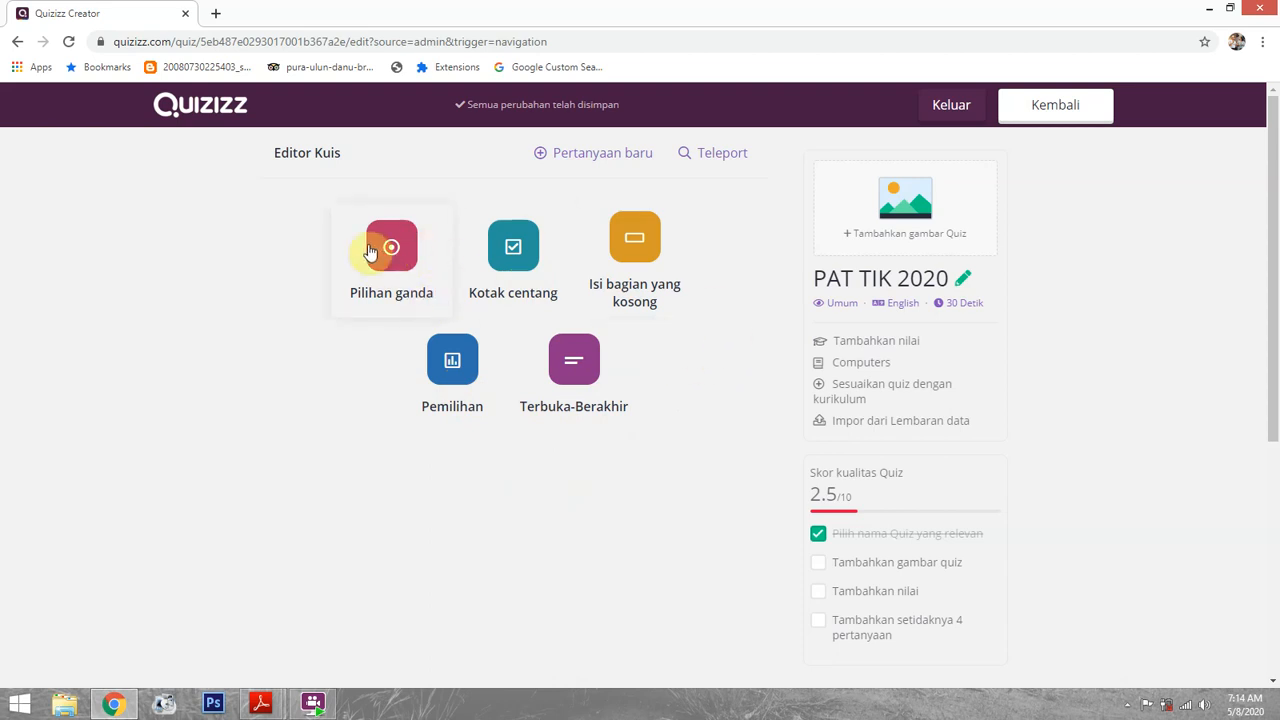
# Add a new Pilihan ganda question to the quiz and begin editing its question text
pyautogui.click(582, 155)
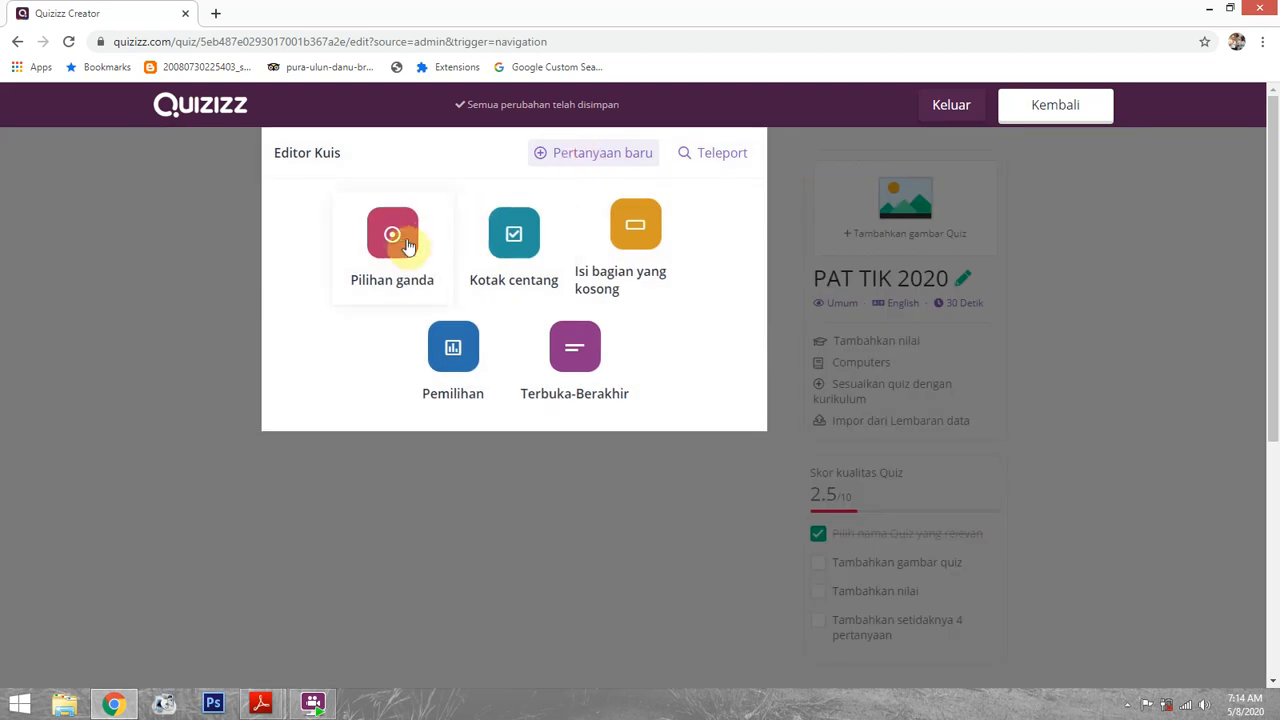
pyautogui.click(397, 245)
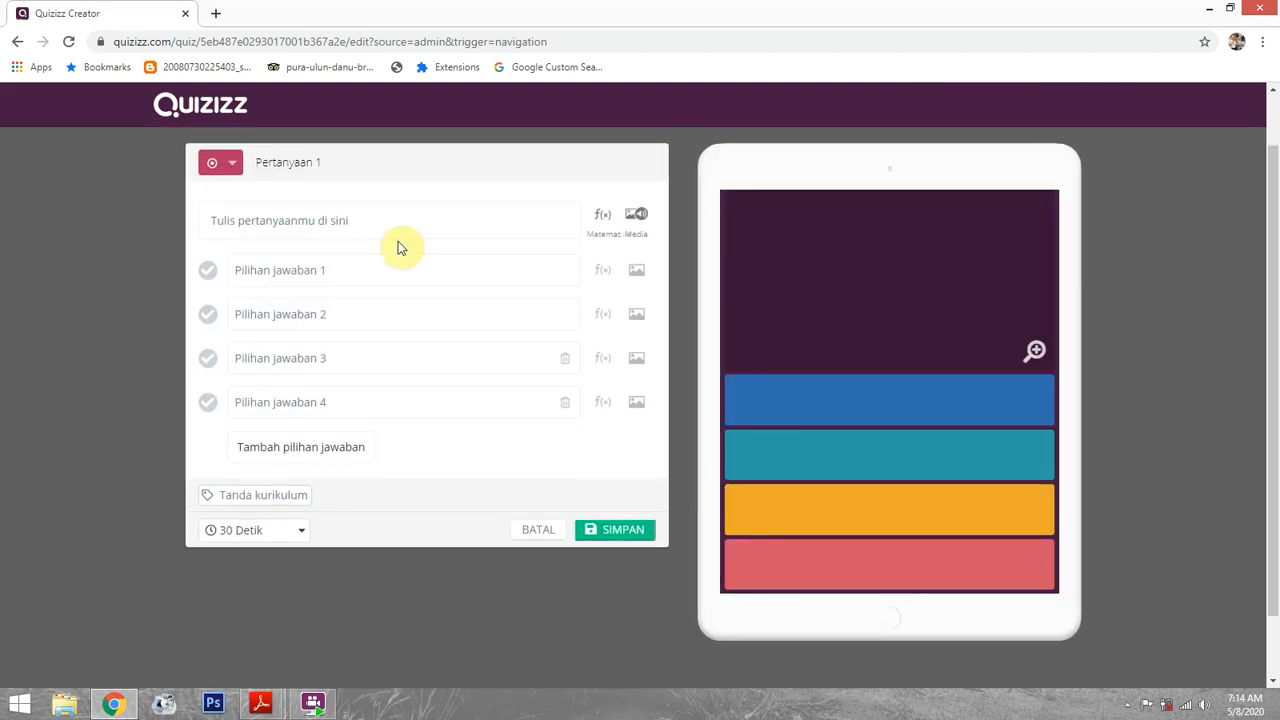
pyautogui.click(319, 226)
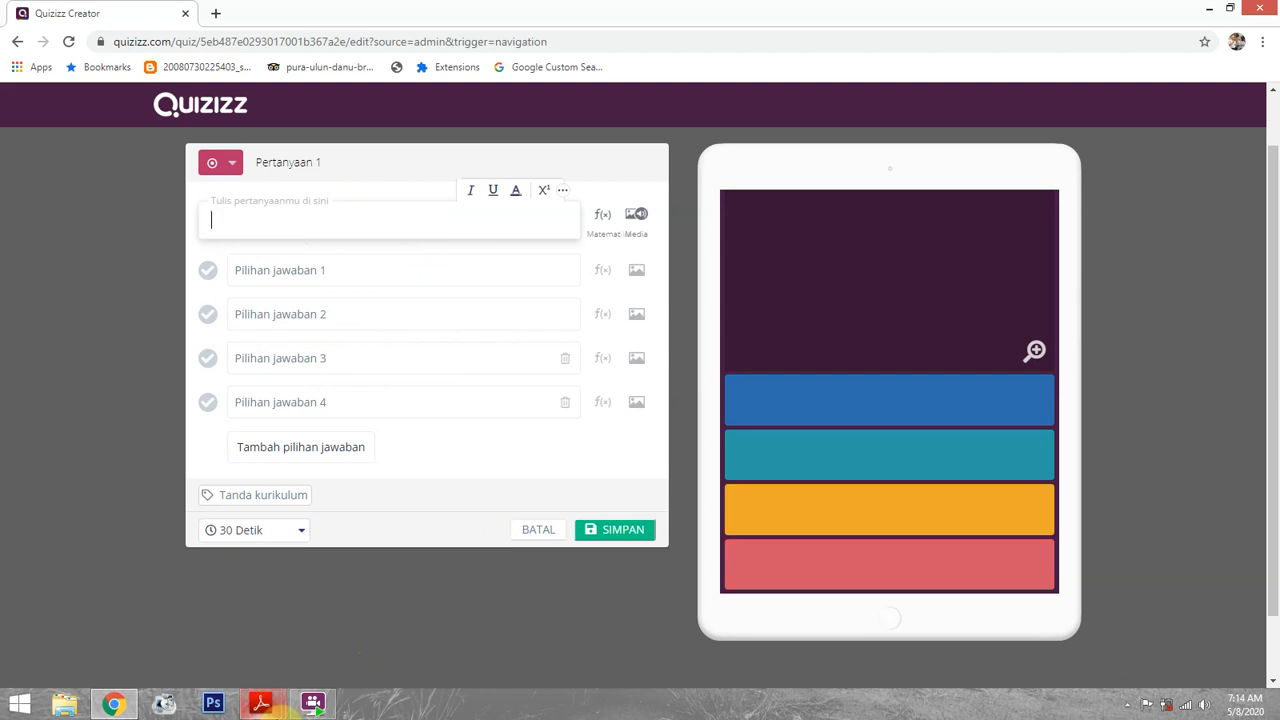
# Copy question 1's text from the PDF in Adobe Reader into the Quizizz question, removing the line break after "tentang"
pyautogui.click(265, 704)
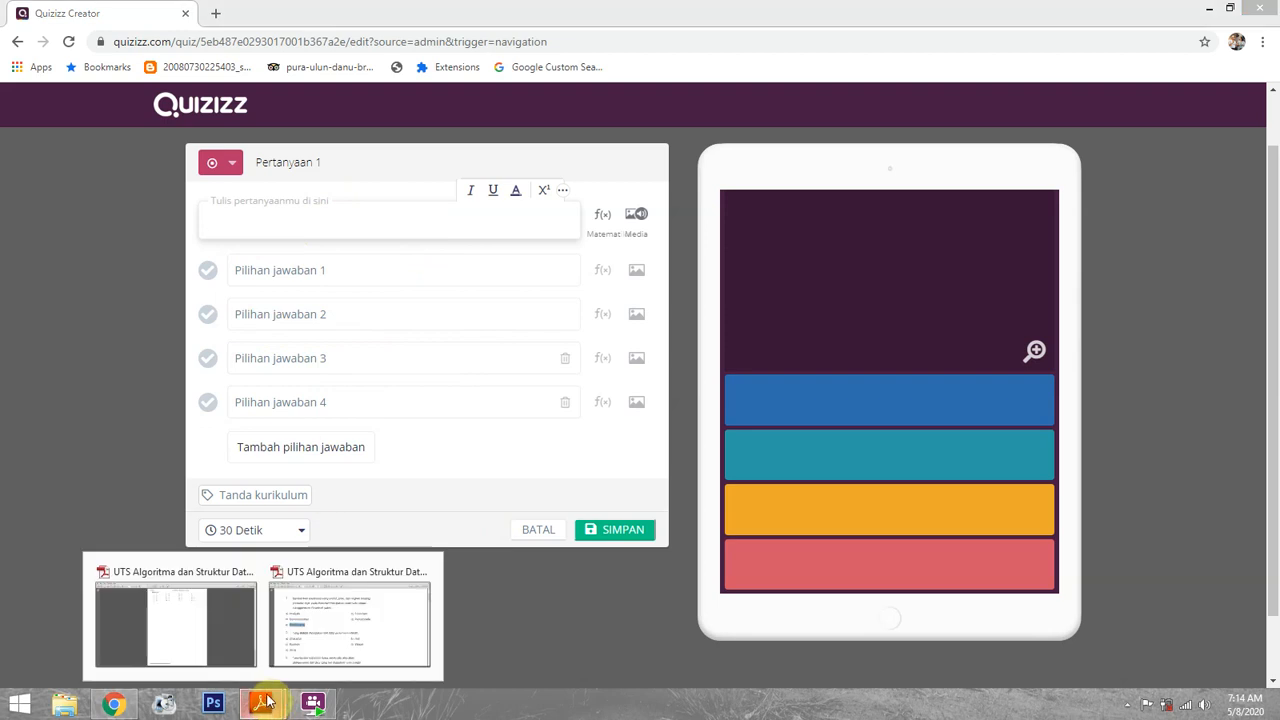
pyautogui.click(294, 640)
pyautogui.scroll(2, 380, 409)
pyautogui.click(352, 297)
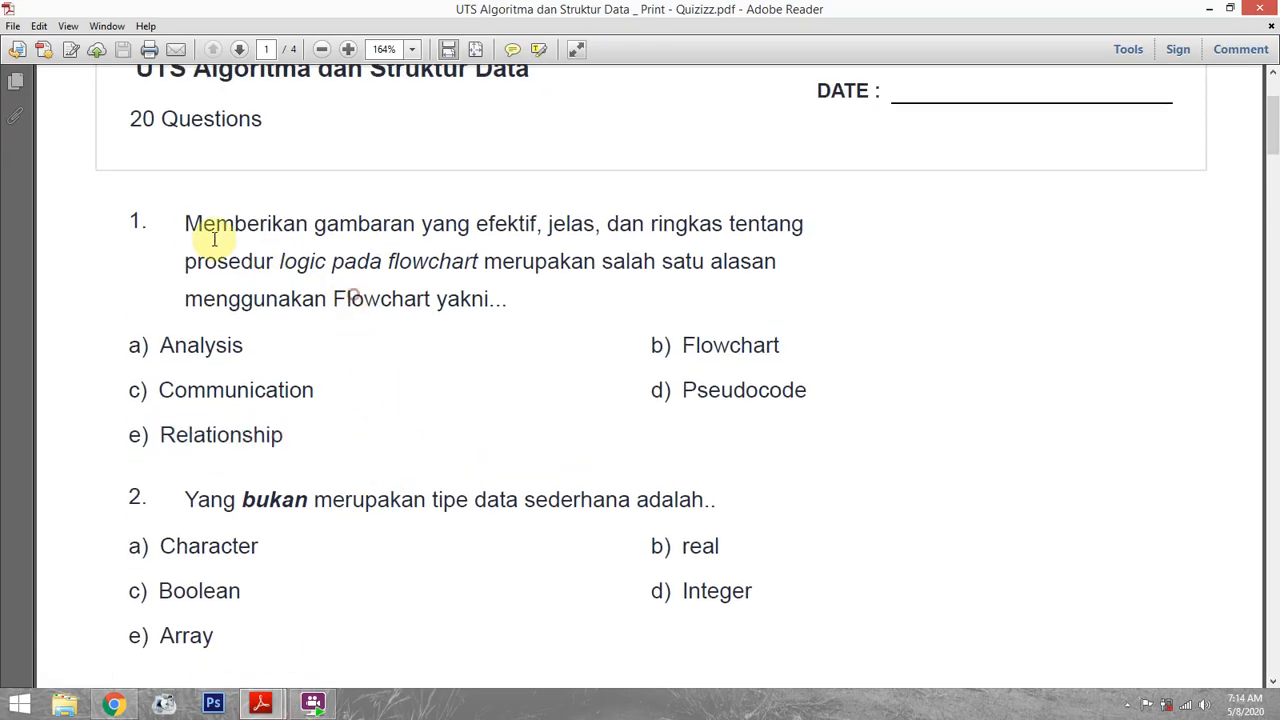
pyautogui.moveTo(186, 222); pyautogui.dragTo(505, 296)
pyautogui.hotkey('ctrl', 'c')
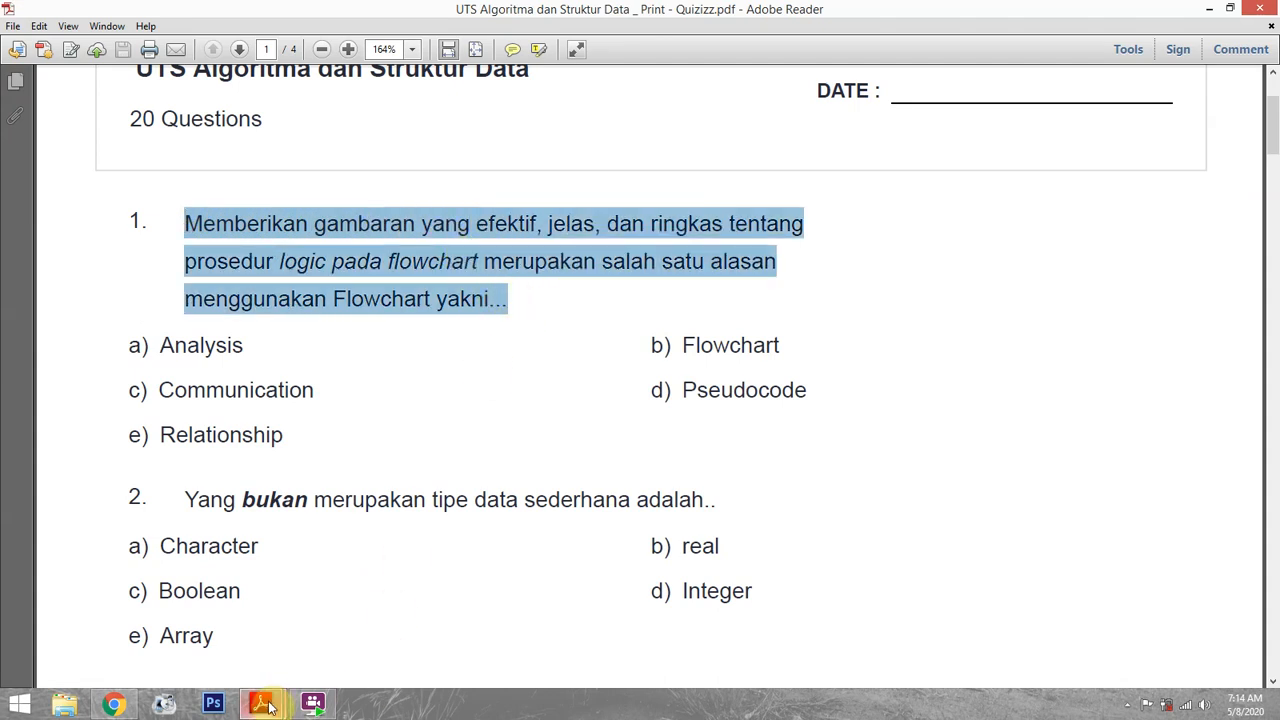
pyautogui.click(113, 705)
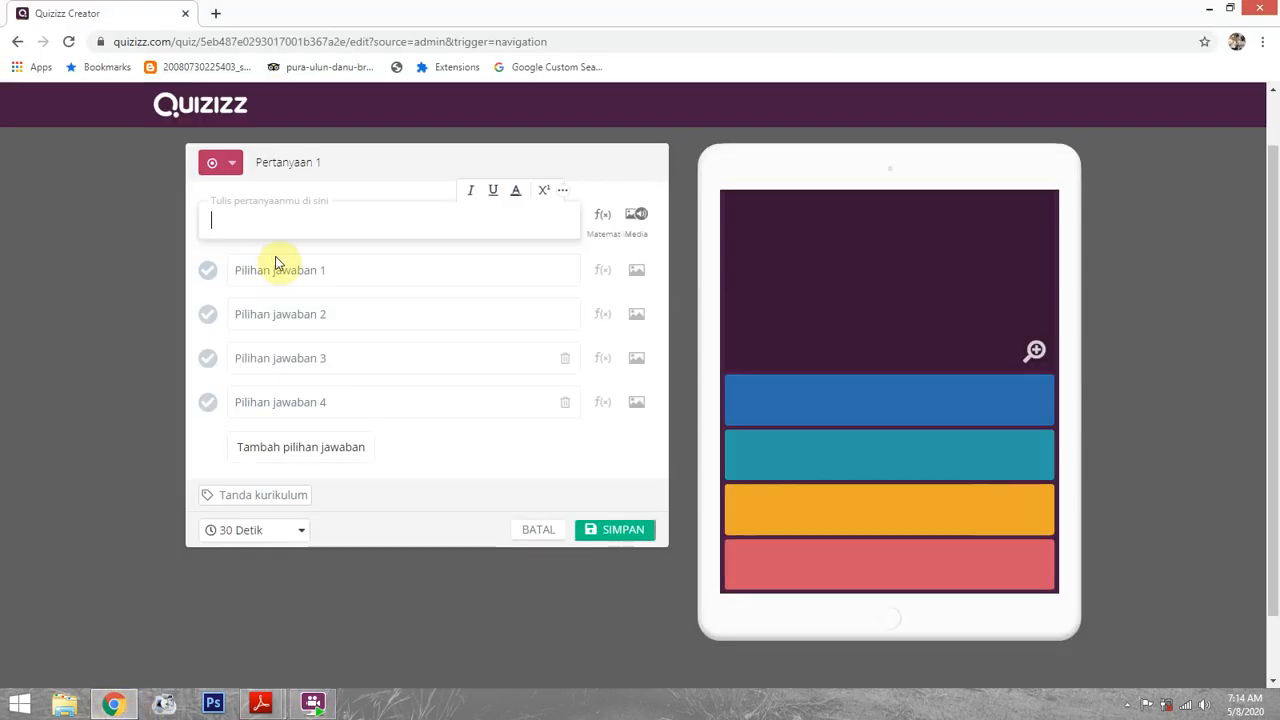
pyautogui.hotkey('ctrl', 'v')
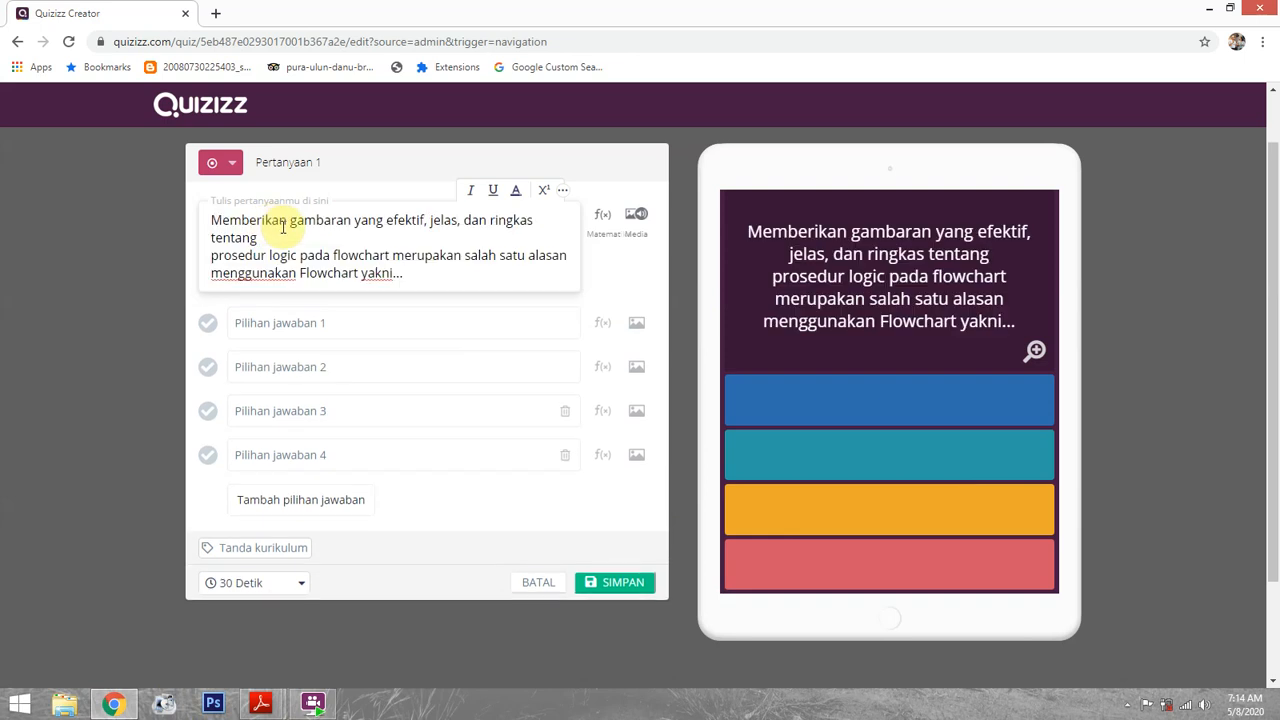
pyautogui.click(266, 242)
pyautogui.press('Delete')
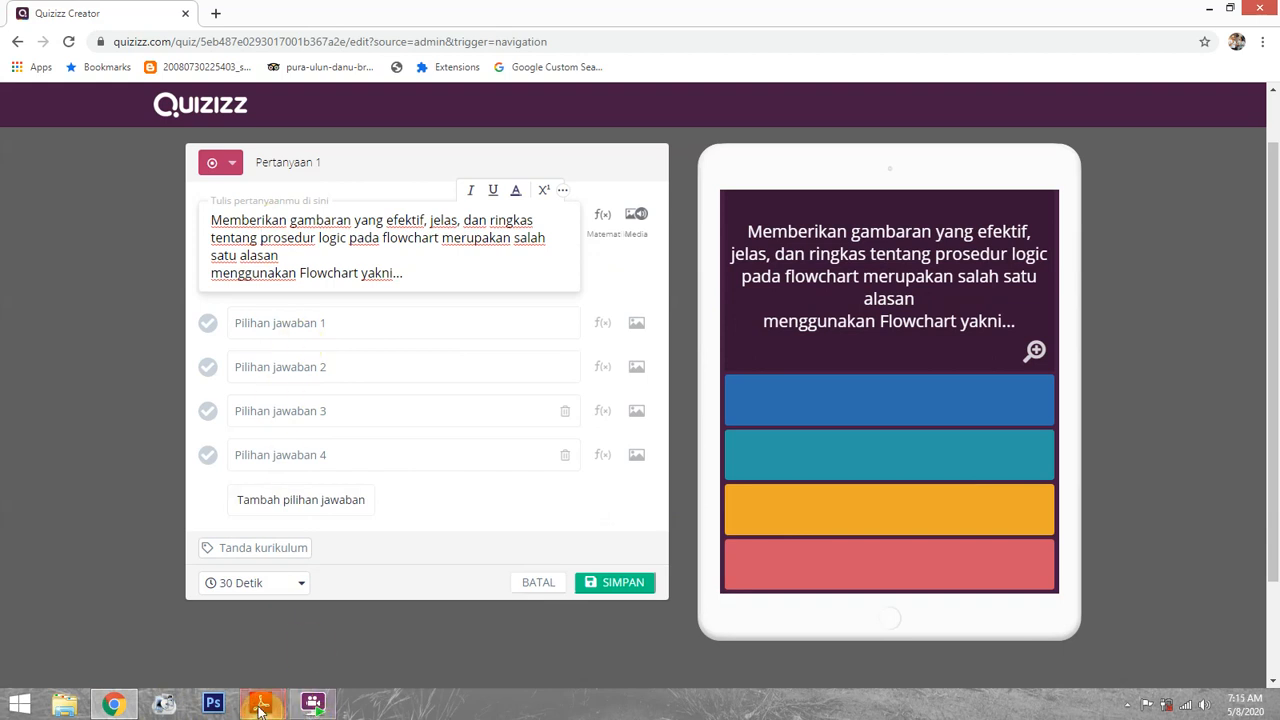
# Copy answer a, Analysis, from the PDF in Adobe Reader into answer option 1 in Quizizz
pyautogui.moveTo(260, 710)
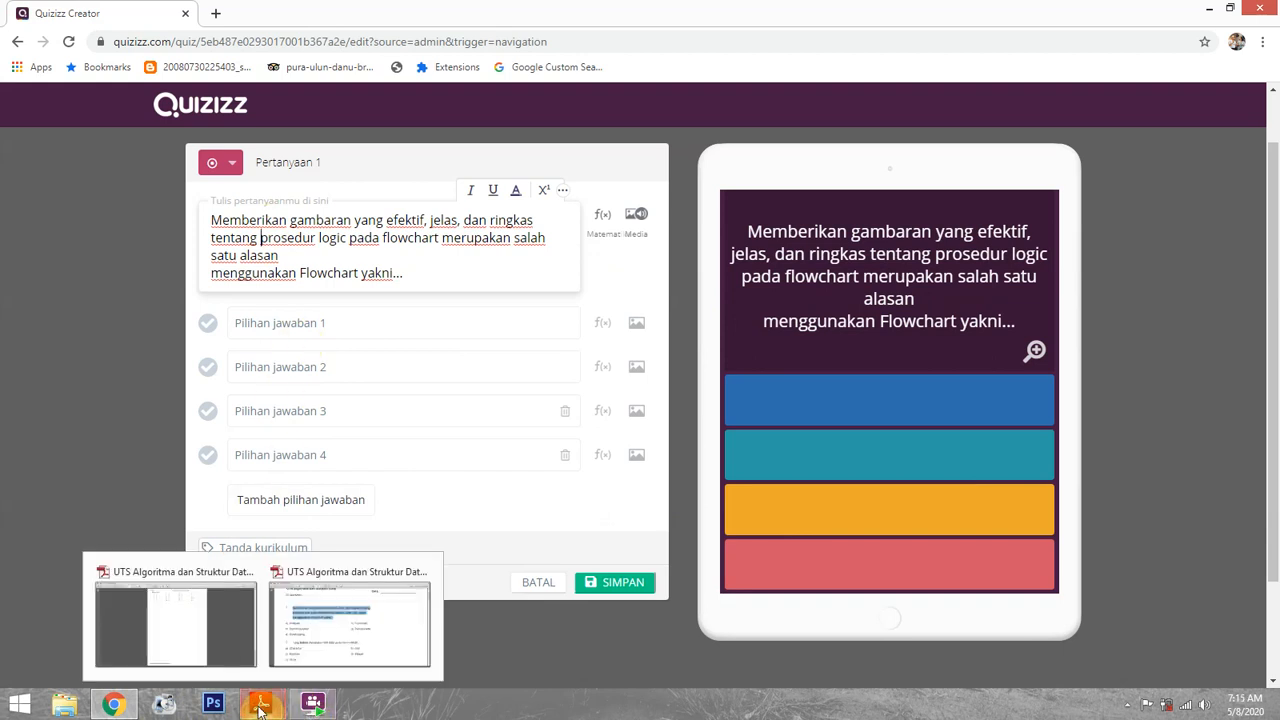
pyautogui.click(312, 624)
pyautogui.moveTo(160, 345); pyautogui.dragTo(250, 343)
pyautogui.hotkey('ctrl', 'c')
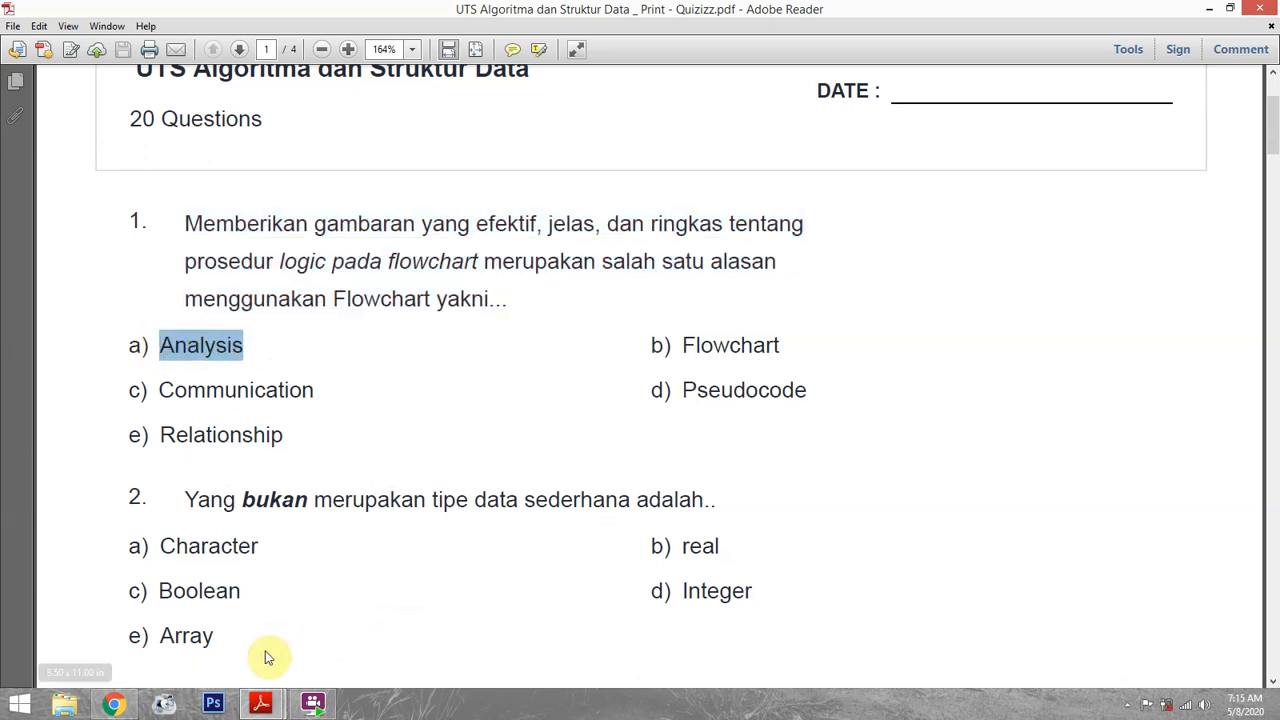
pyautogui.click(113, 704)
pyautogui.click(269, 326)
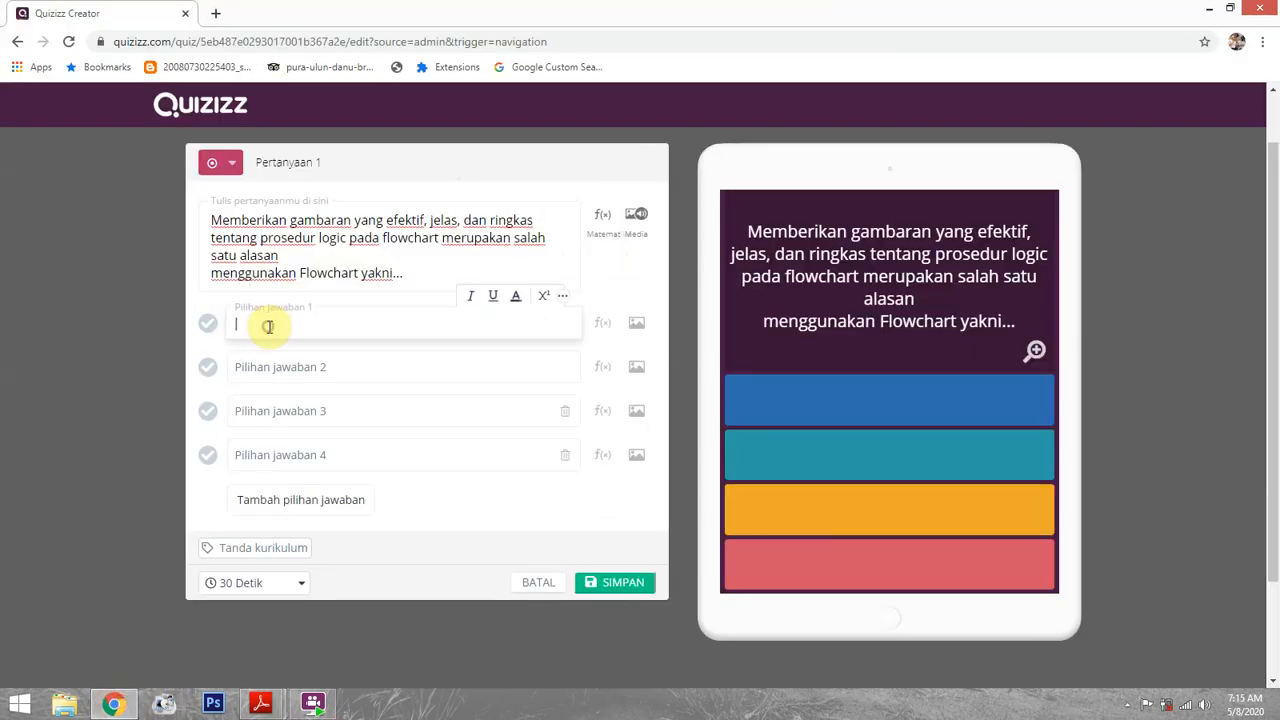
pyautogui.hotkey('ctrl', 'v')
# Copy answer b, Flowchart, from the PDF in Adobe Reader into answer option 2 in Quizizz
pyautogui.moveTo(263, 707)
pyautogui.click(338, 640)
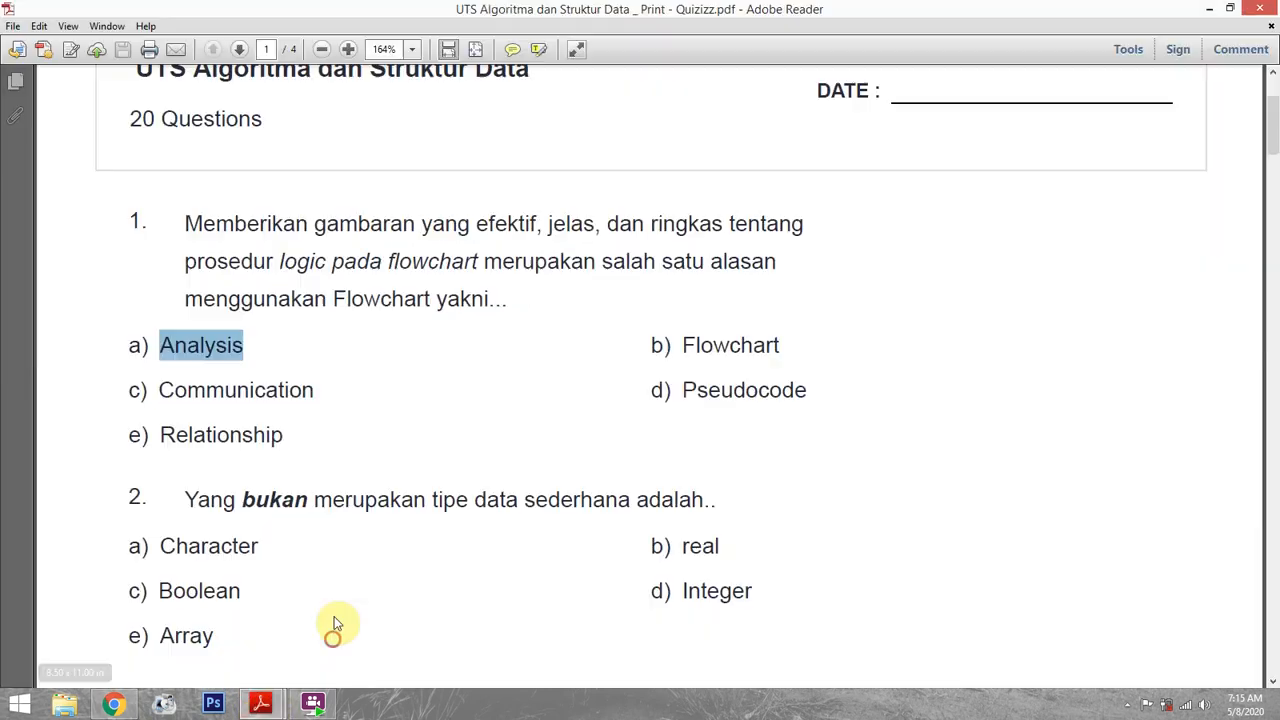
pyautogui.moveTo(680, 346); pyautogui.dragTo(803, 346)
pyautogui.hotkey('ctrl', 'c')
pyautogui.click(113, 705)
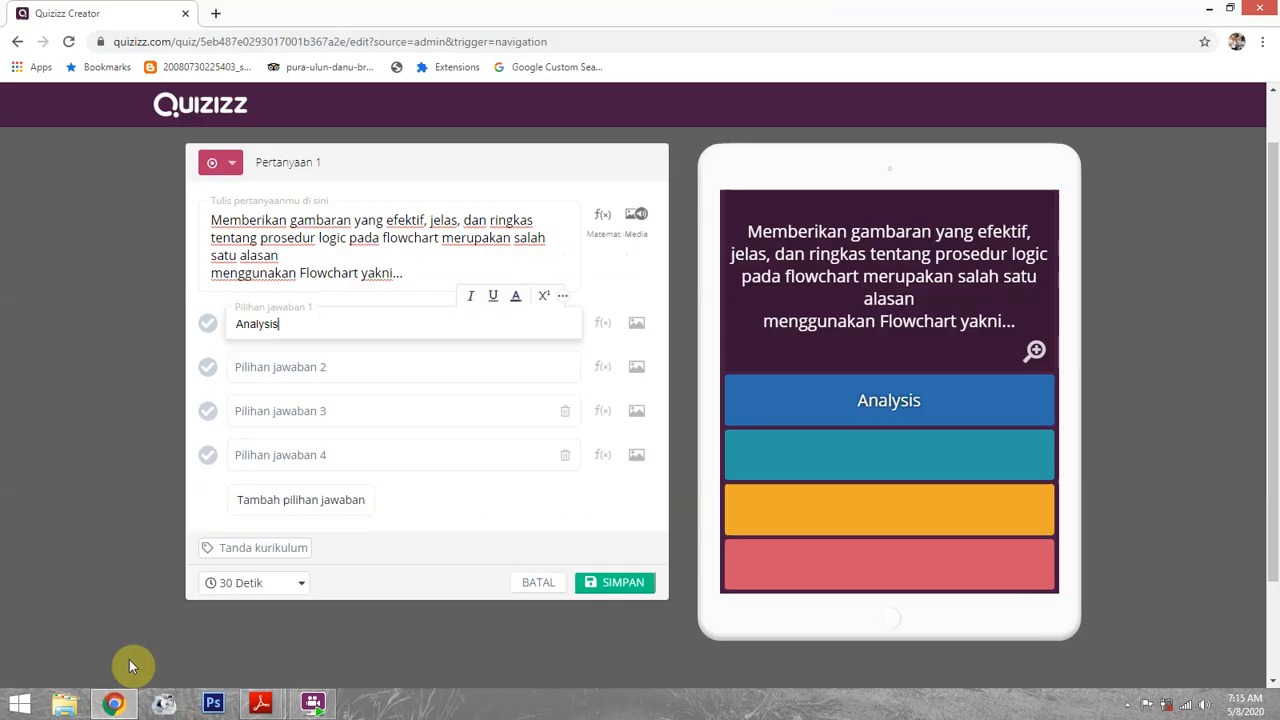
pyautogui.click(295, 367)
pyautogui.hotkey('ctrl', 'v')
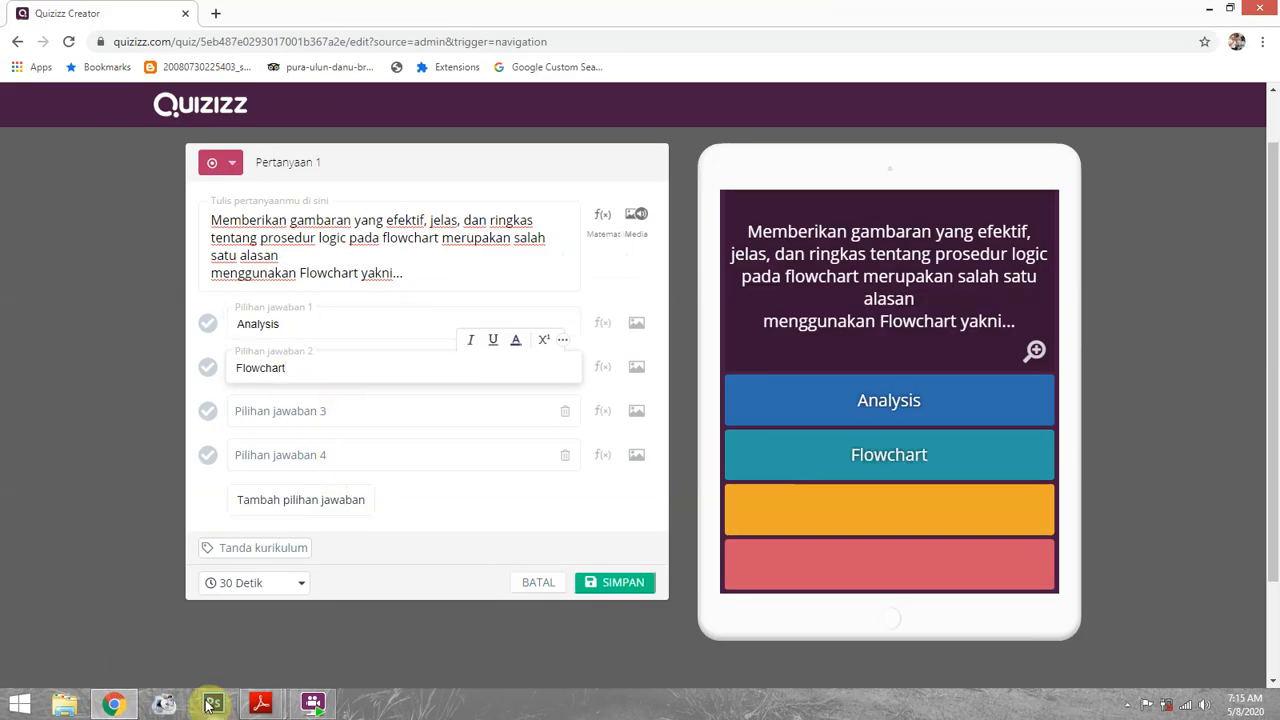
# Copy answer c, Communication, from the PDF in Adobe Reader into answer option 3 in Quizizz
pyautogui.hotkey('alt', 'Tab')
pyautogui.moveTo(159, 392); pyautogui.dragTo(331, 380)
pyautogui.hotkey('ctrl', 'c')
pyautogui.click(113, 705)
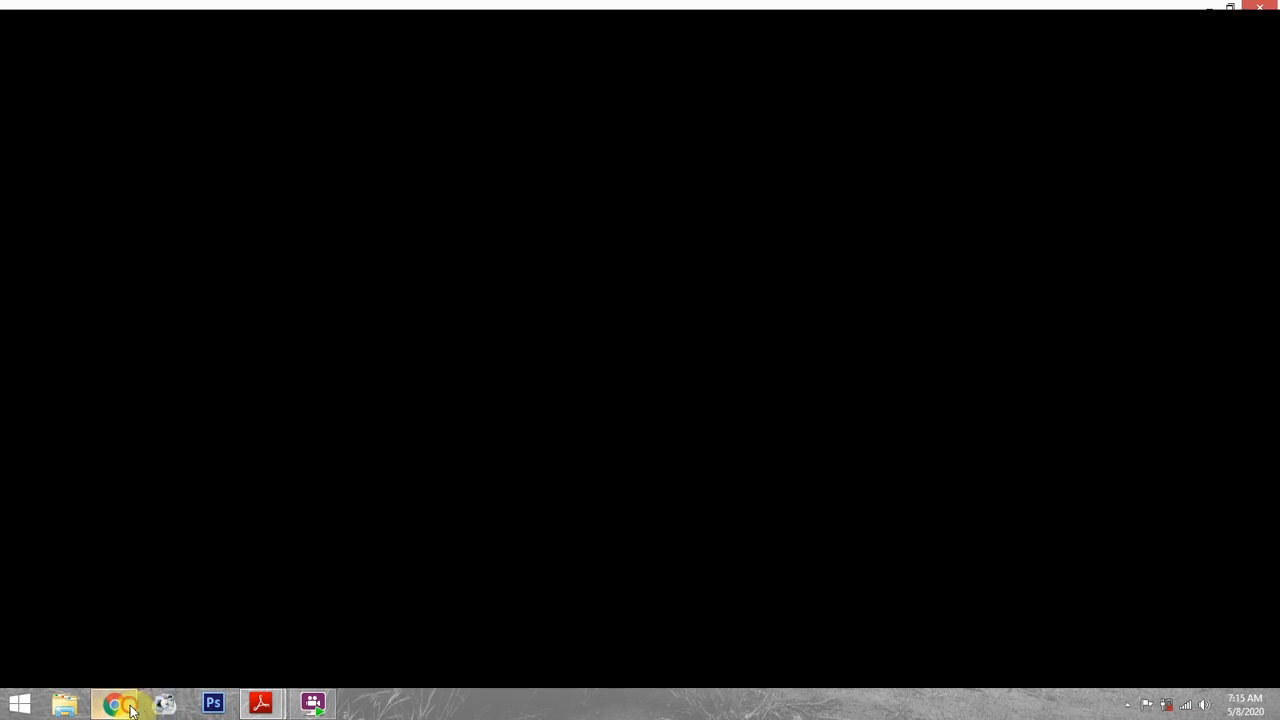
pyautogui.click(286, 410)
pyautogui.hotkey('ctrl', 'v')
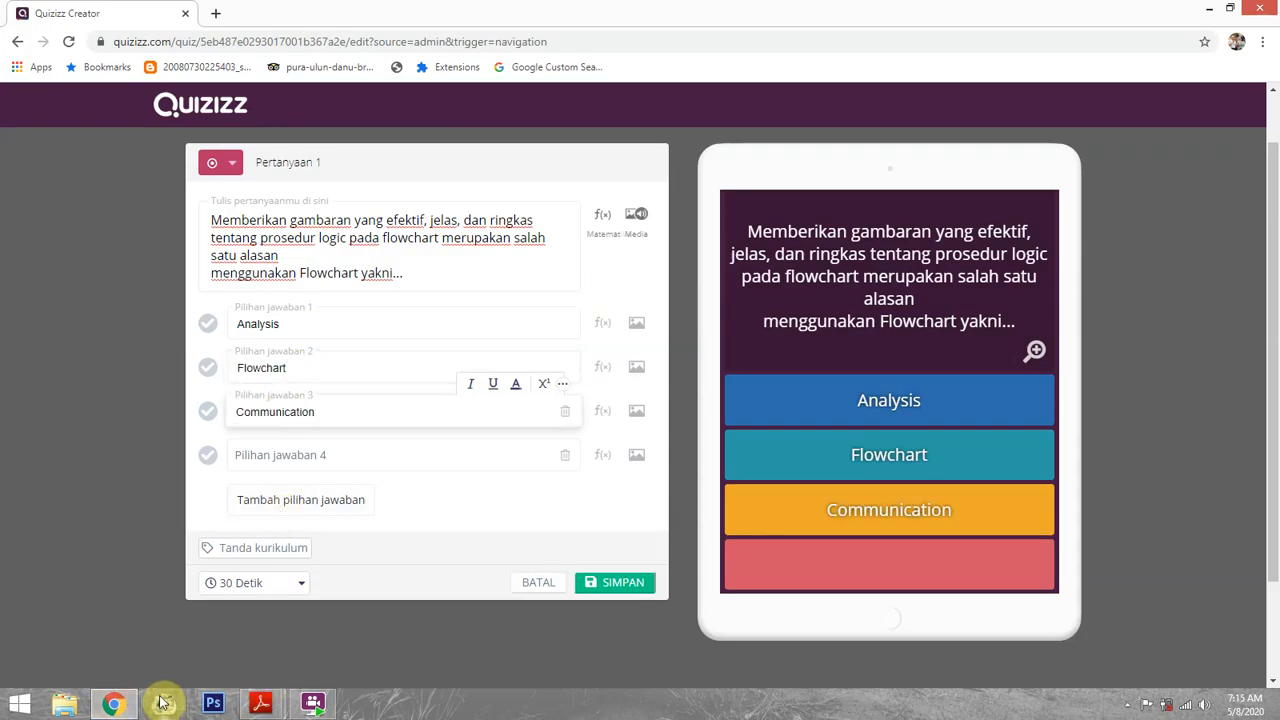
# Copy answer d, Pseudocode, from the PDF in Adobe Reader into answer option 4 in Quizizz
pyautogui.click(113, 705)
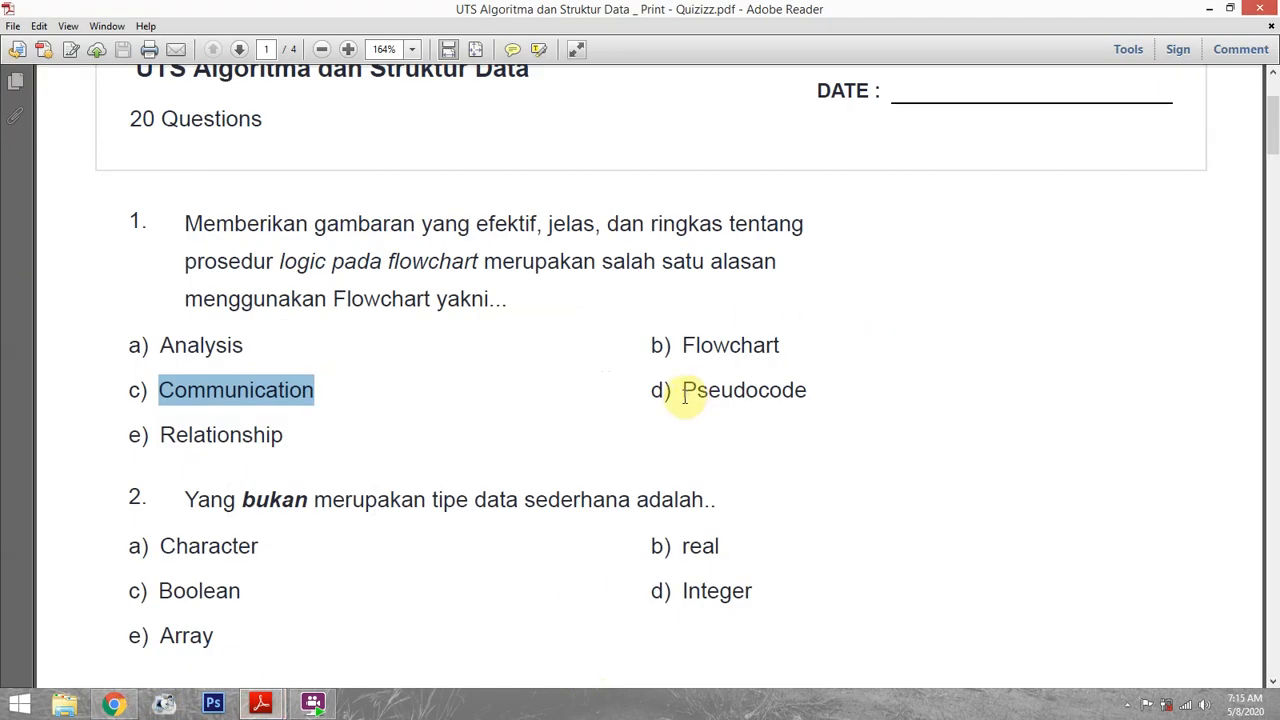
pyautogui.moveTo(684, 390); pyautogui.dragTo(823, 390)
pyautogui.hotkey('ctrl', 'c')
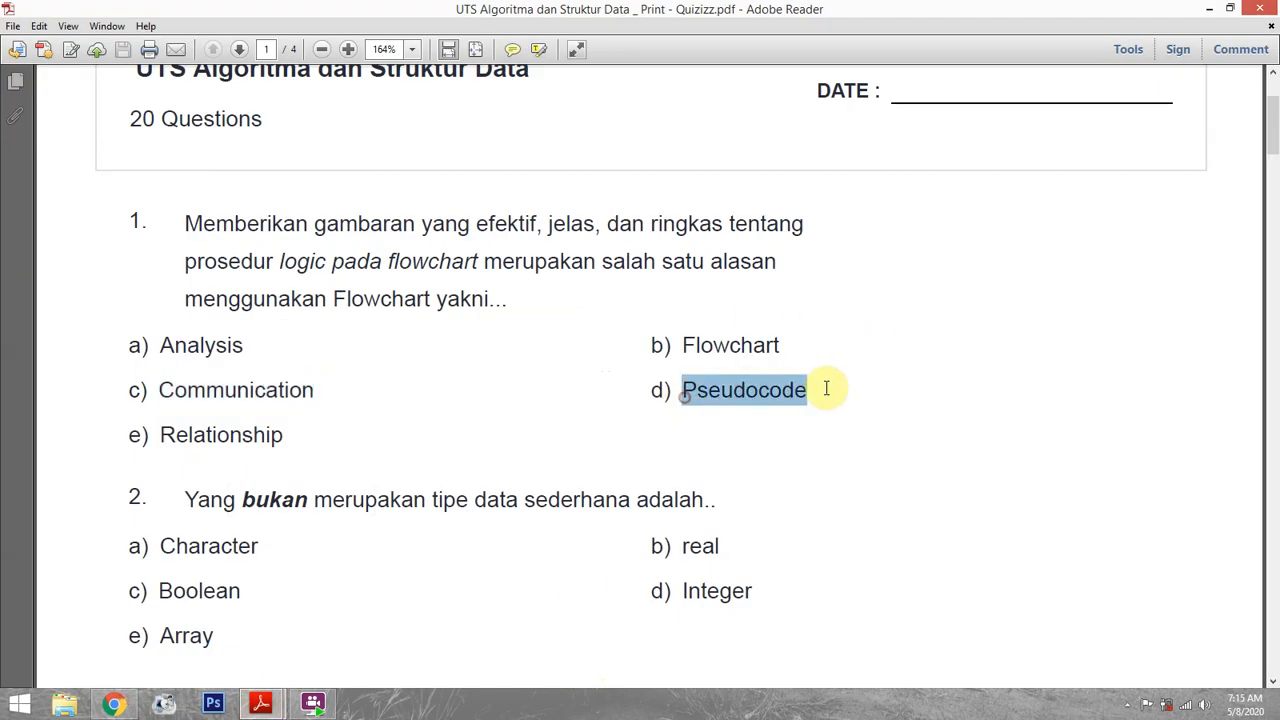
pyautogui.click(113, 705)
pyautogui.click(267, 459)
pyautogui.hotkey('ctrl', 'v')
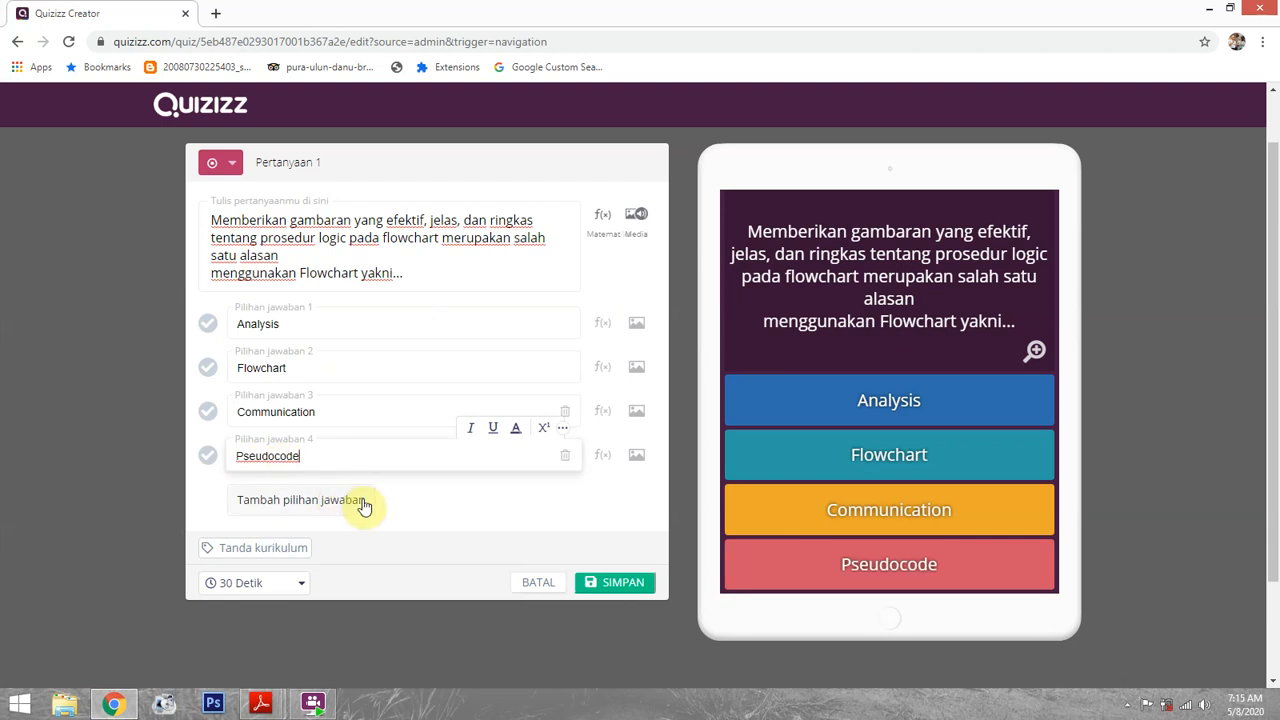
# Add a fifth answer option in Quizizz and fill it with answer e, Relationship, copied from the PDF in Adobe Reader
pyautogui.click(294, 499)
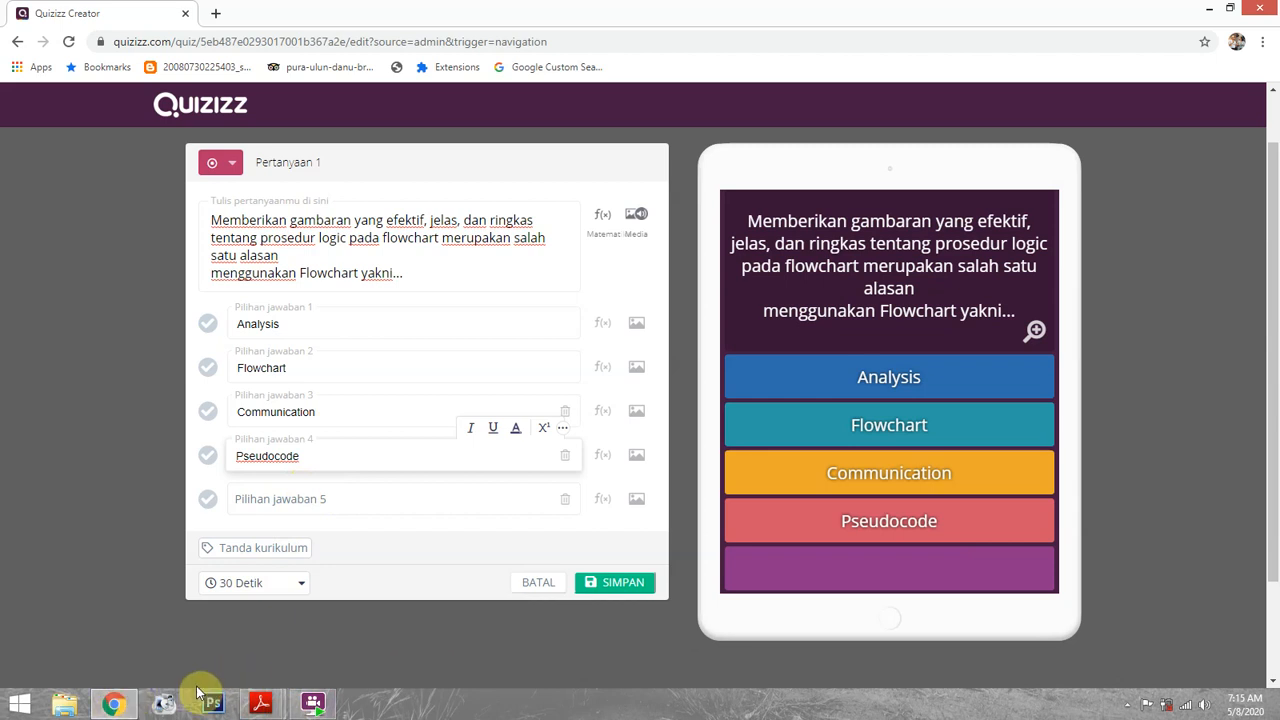
pyautogui.click(119, 706)
pyautogui.moveTo(161, 434); pyautogui.dragTo(306, 429)
pyautogui.hotkey('ctrl', 'c')
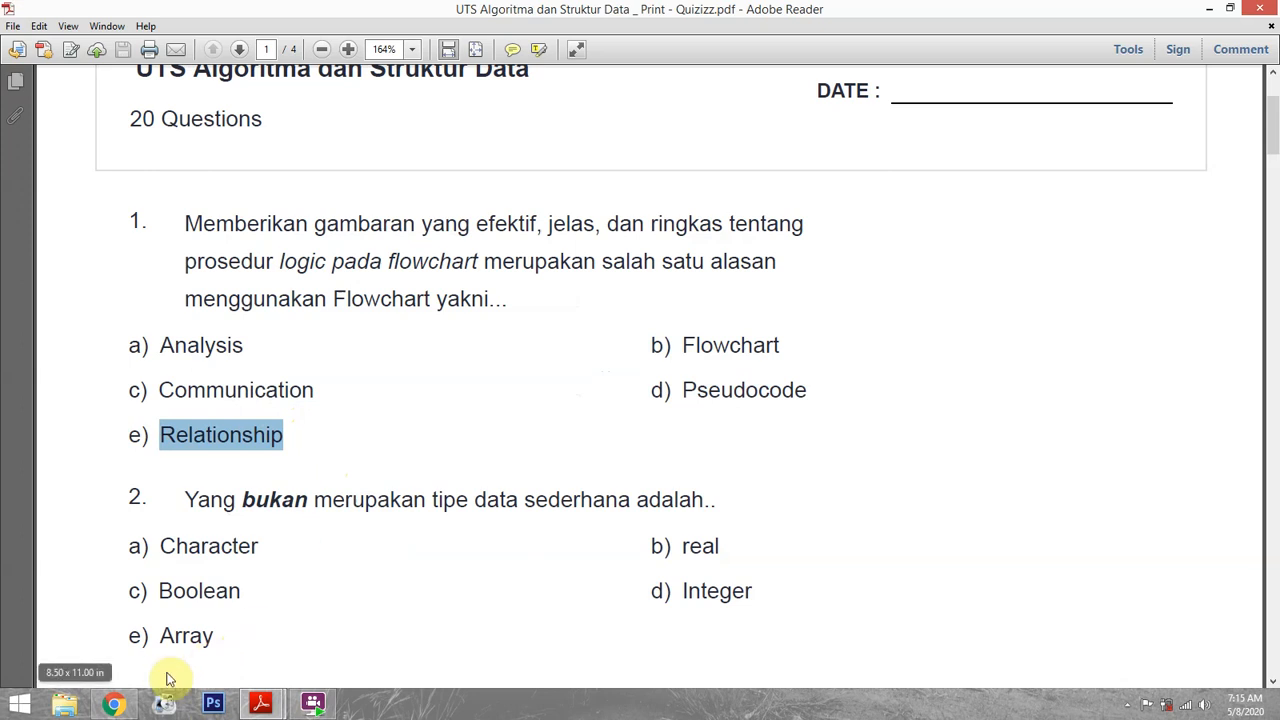
pyautogui.click(124, 706)
pyautogui.click(271, 500)
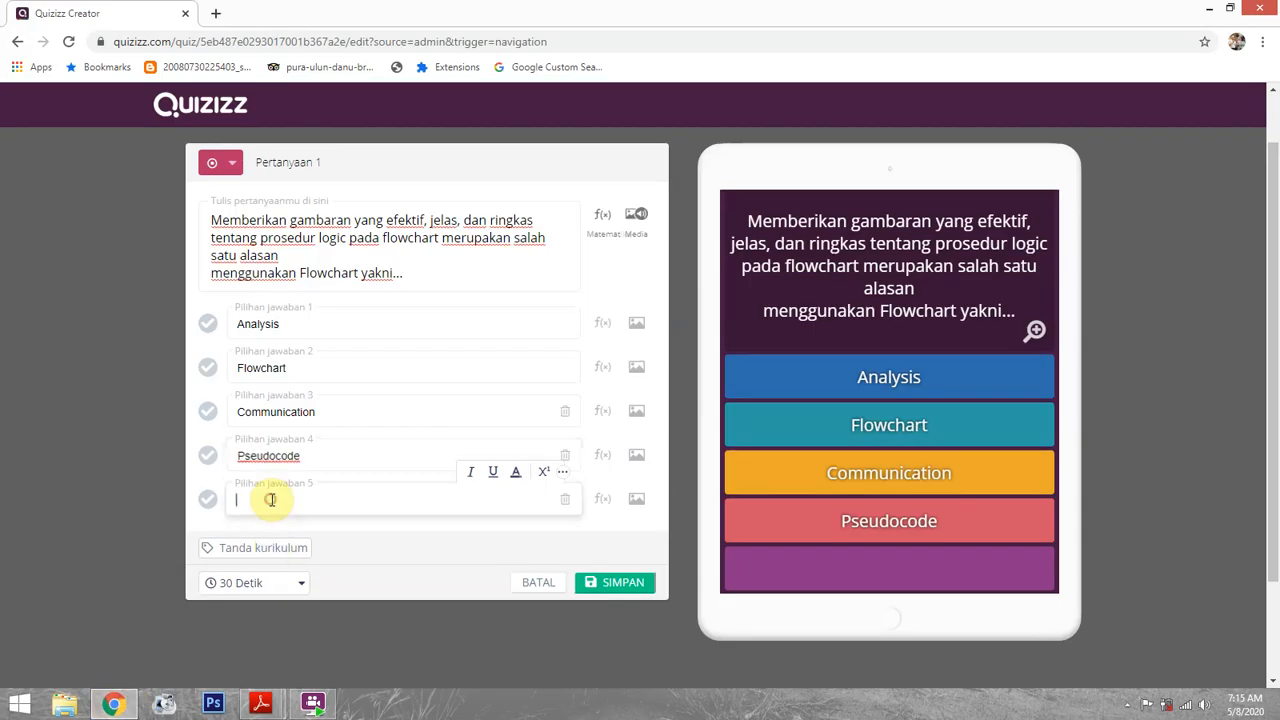
pyautogui.hotkey('ctrl', 'v')
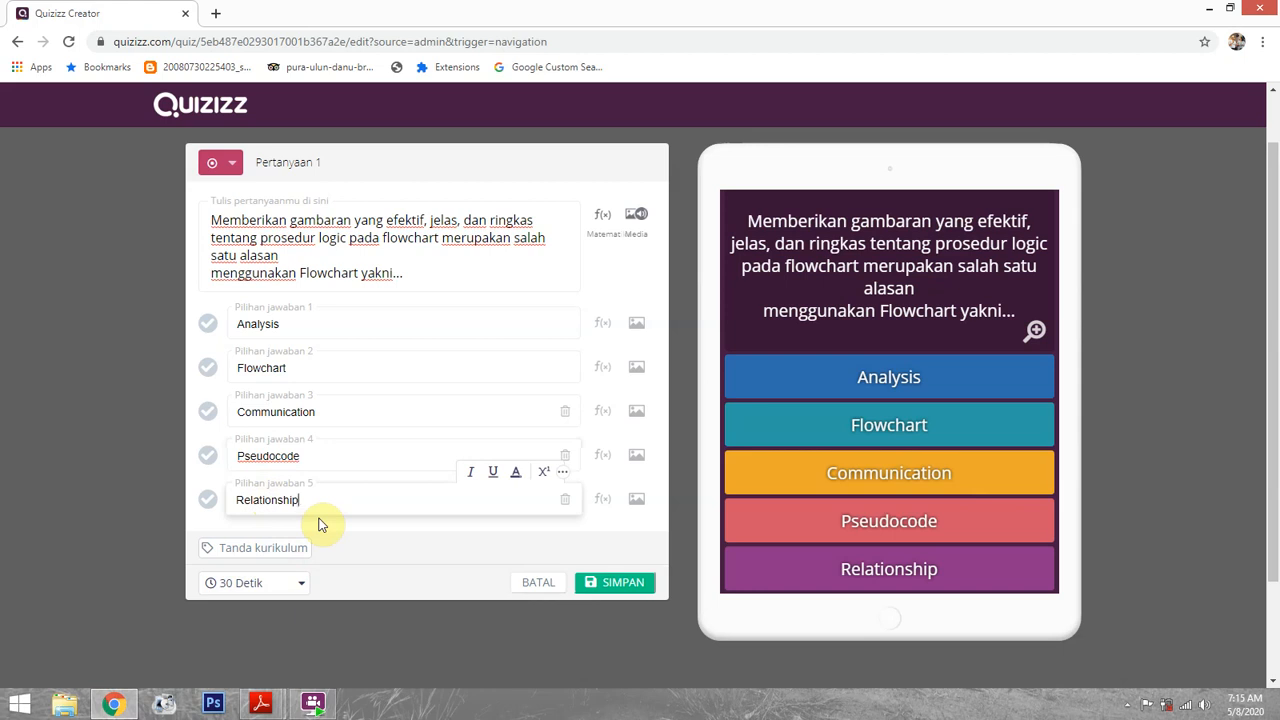
# Check question 1 in the answer key PDF in Adobe Reader and mark Relationship as the correct answer in Quizizz
pyautogui.click(620, 584)
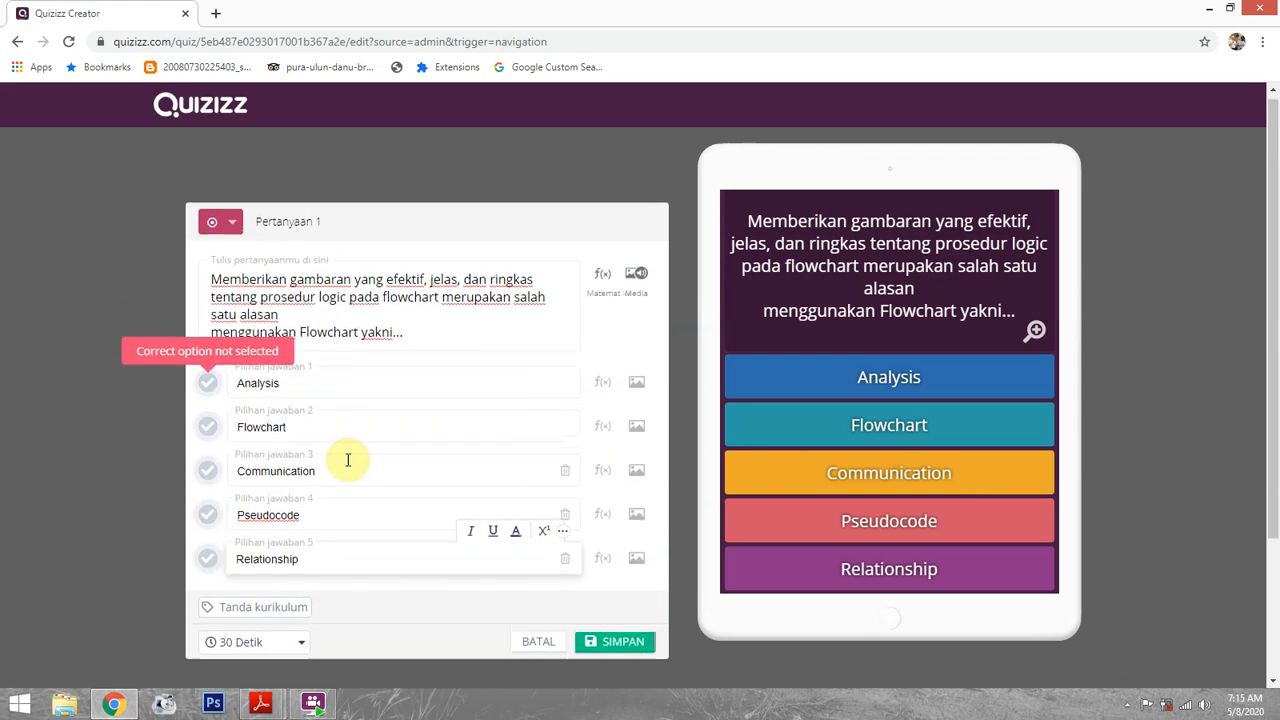
pyautogui.click(378, 260)
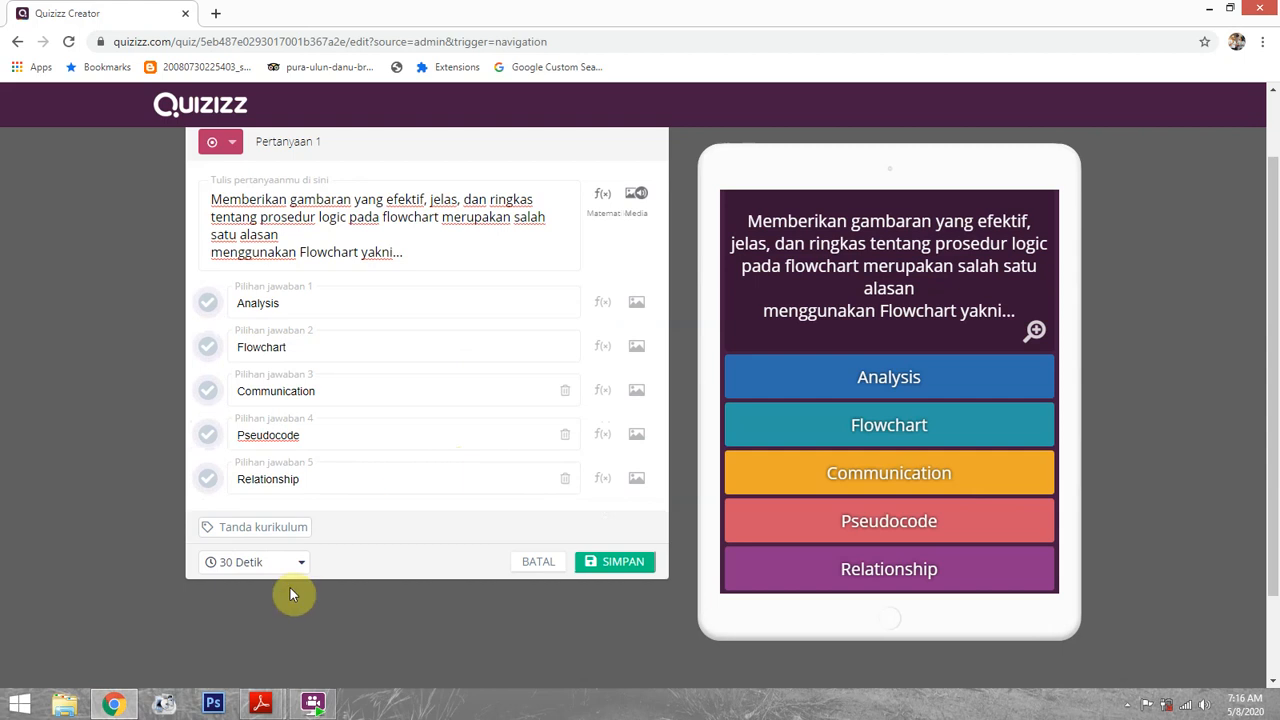
pyautogui.click(261, 705)
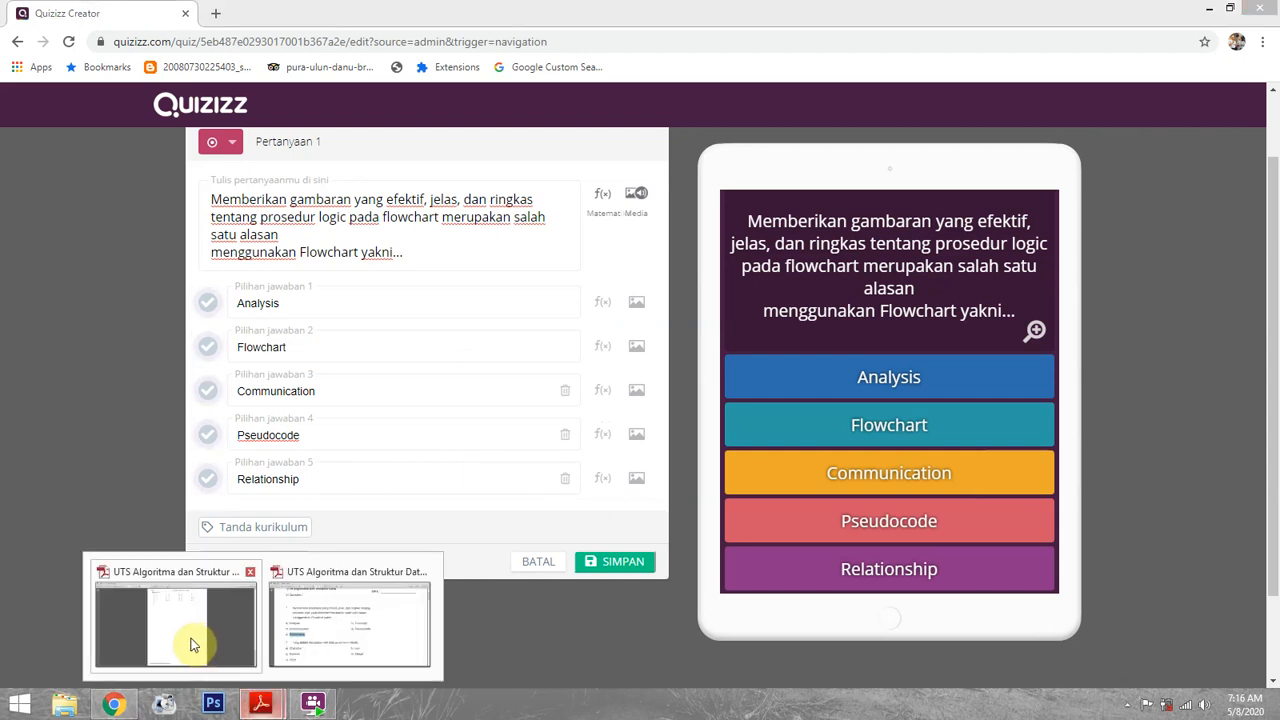
pyautogui.click(193, 645)
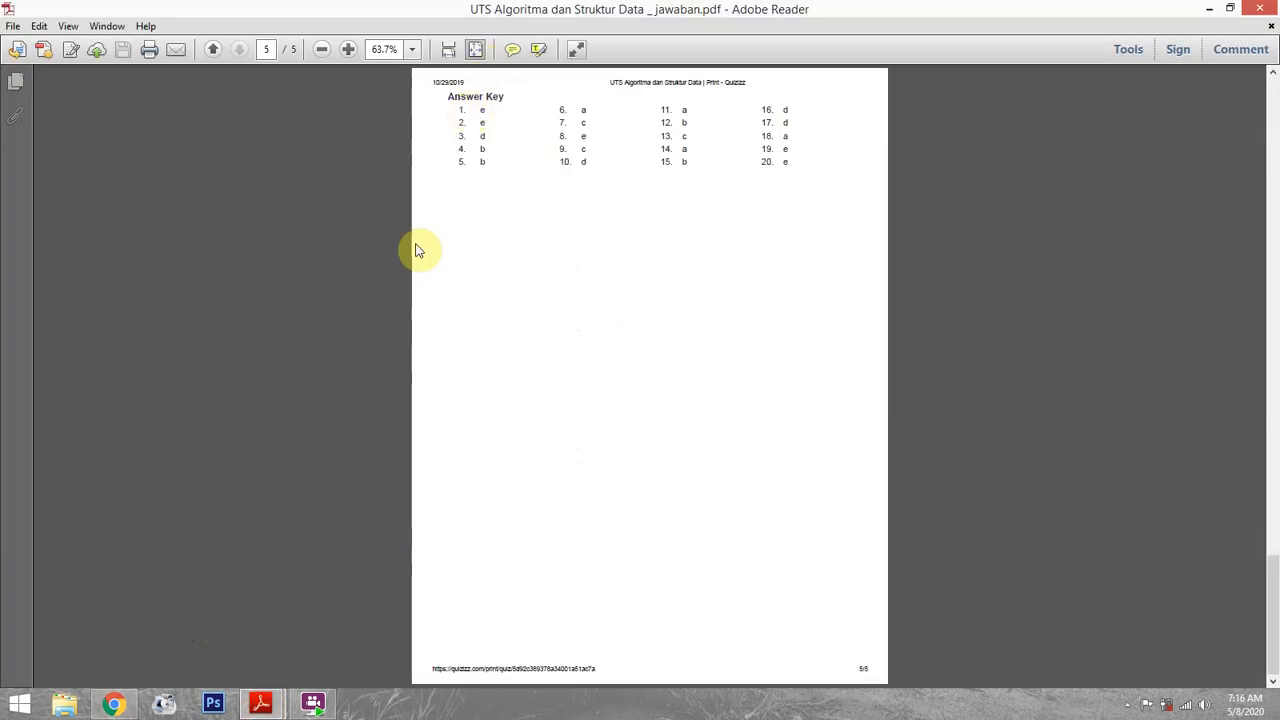
pyautogui.click(113, 705)
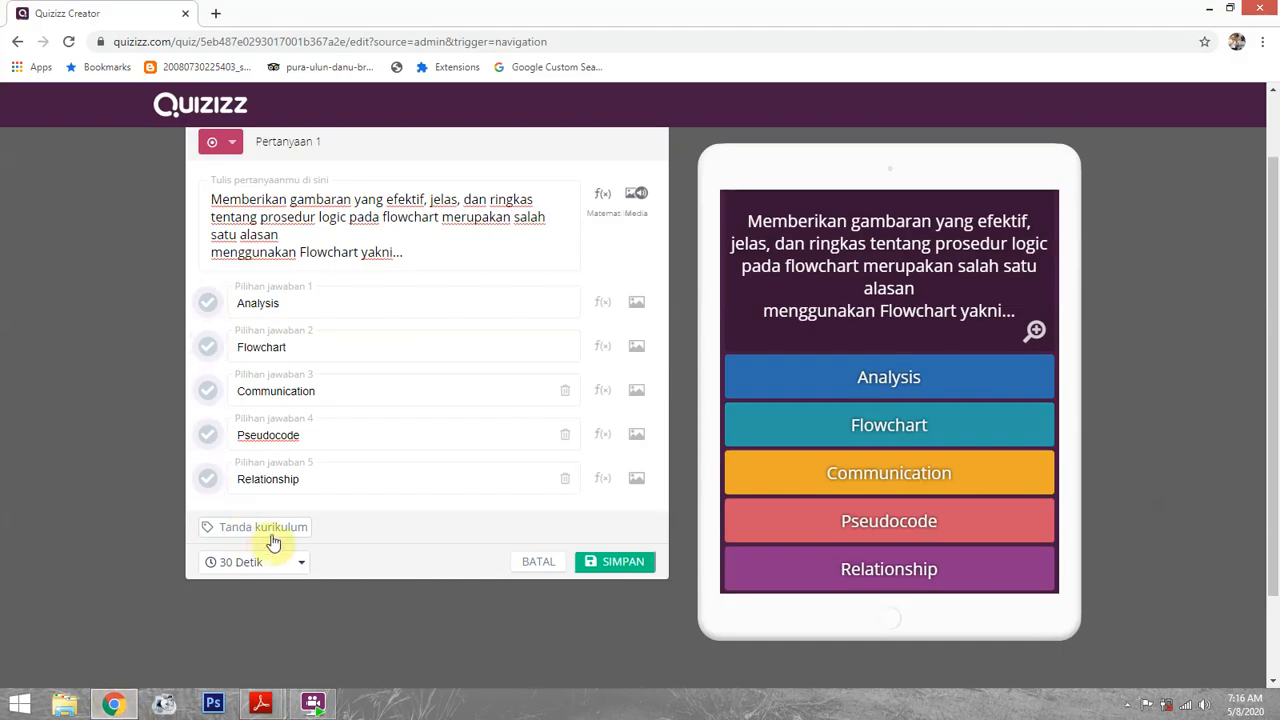
pyautogui.click(208, 484)
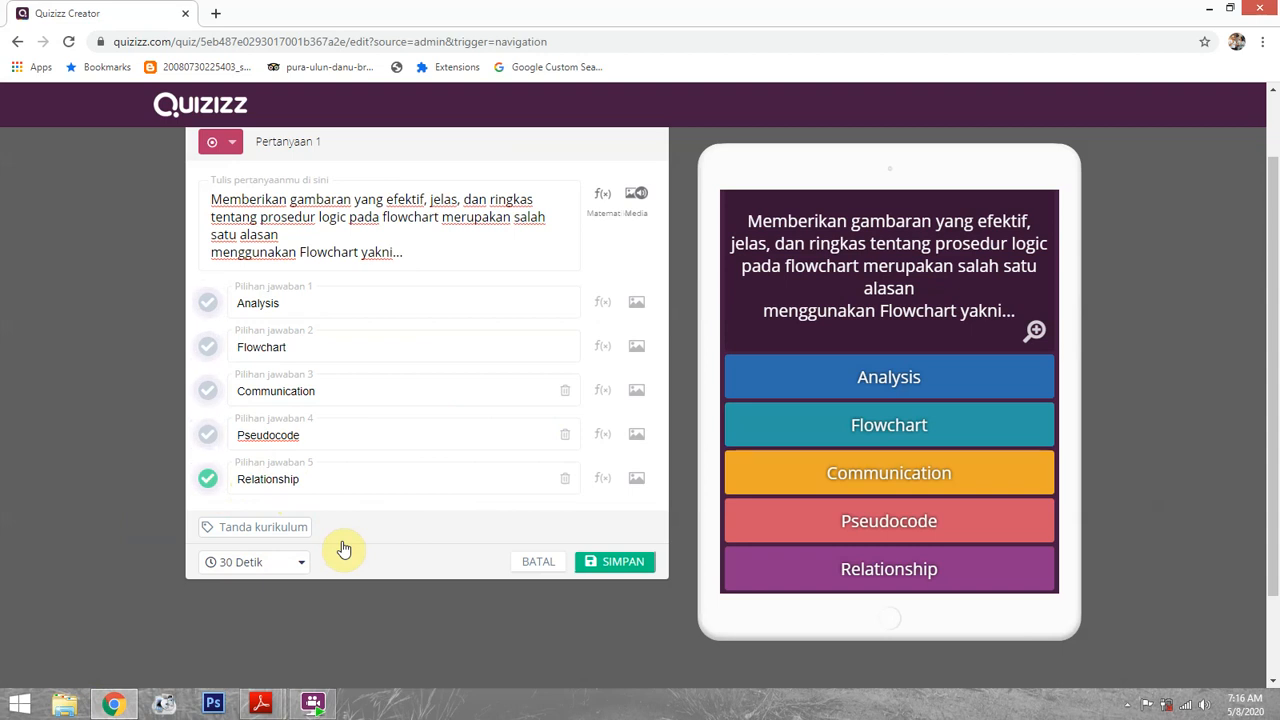
# Look through the available time limits for question 1
pyautogui.click(278, 566)
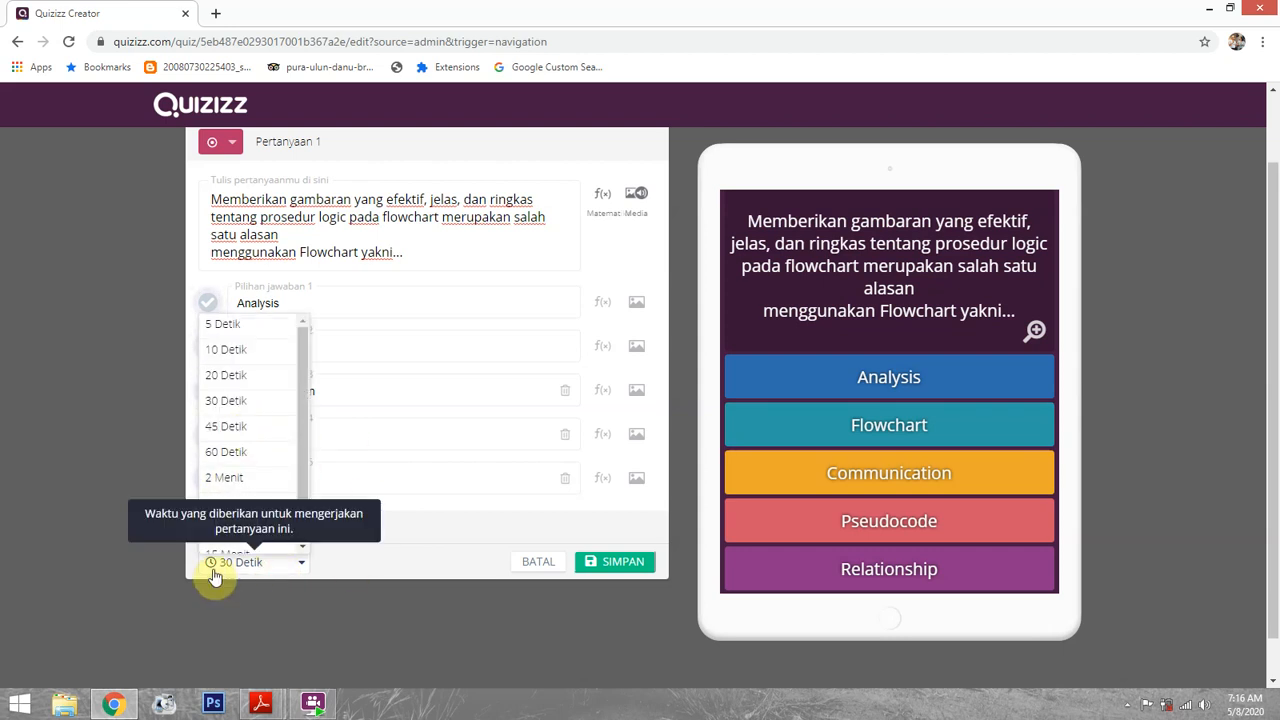
pyautogui.click(117, 519)
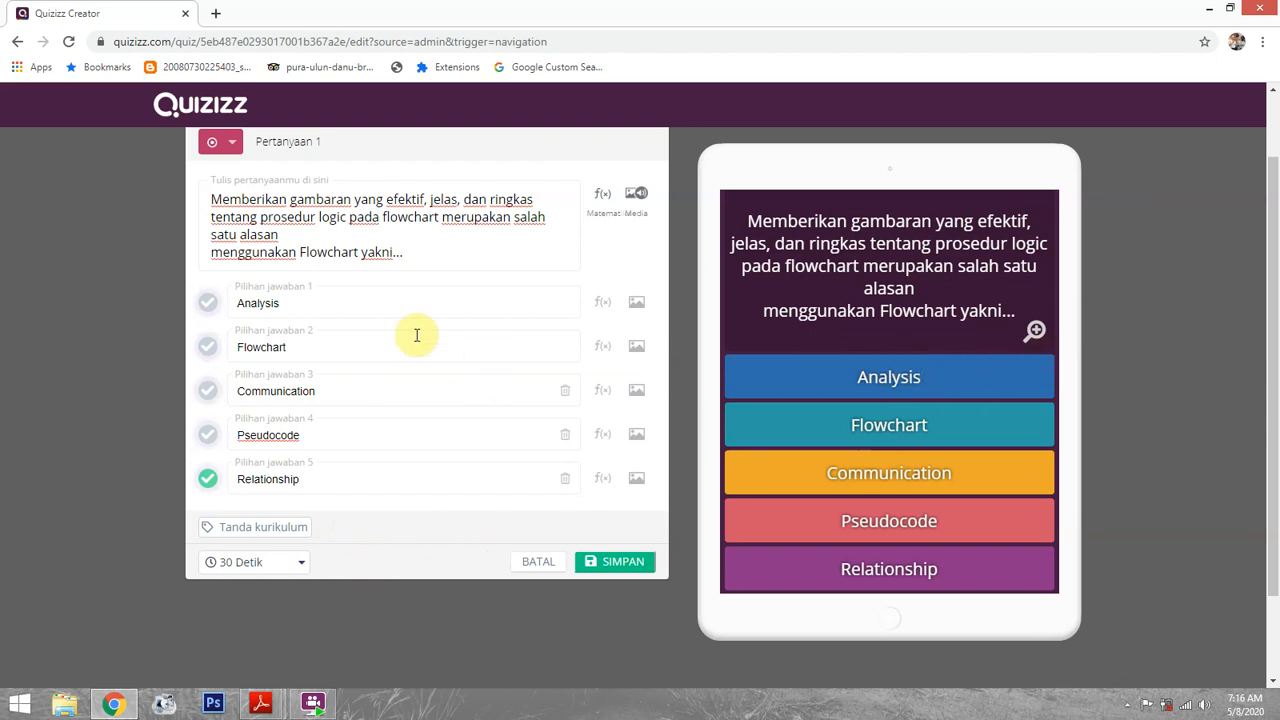
# Remove the line break after "alasan" in the question 1 text and save the question
pyautogui.click(288, 237)
pyautogui.press('Delete')
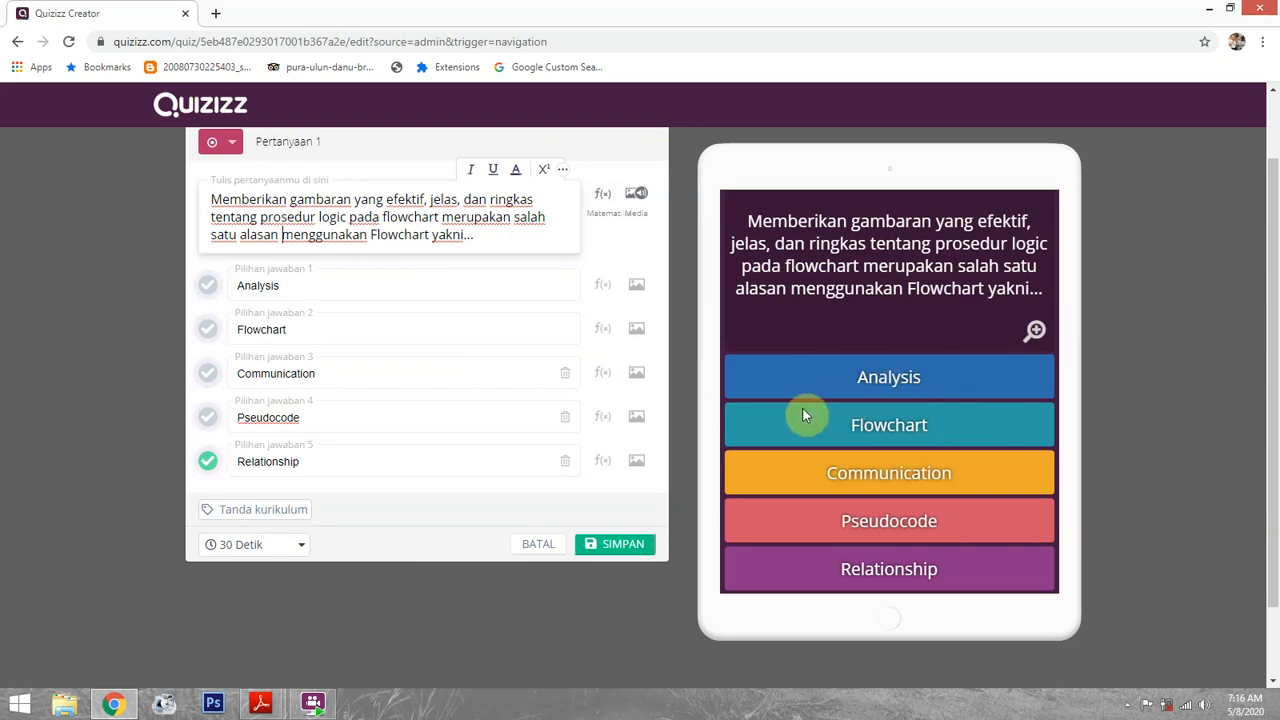
pyautogui.click(625, 546)
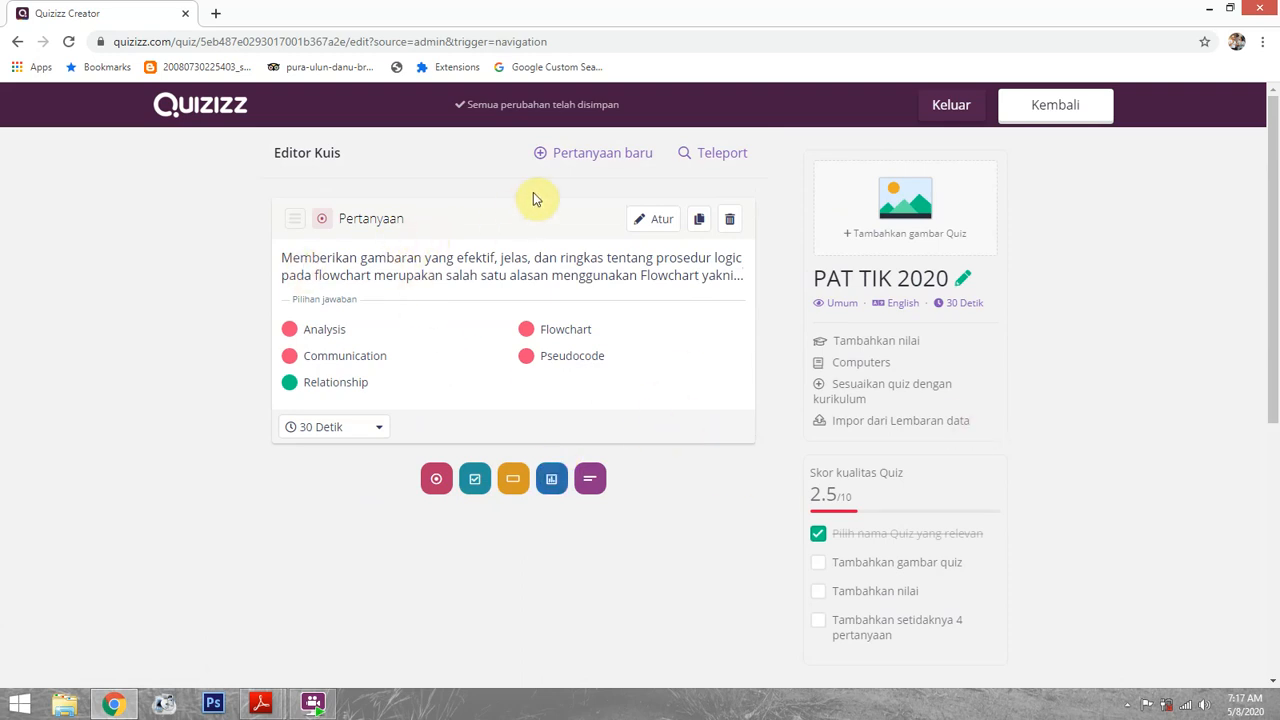
# Create a second multiple-choice question and attach the image f75207b5-0ee0-4810-af10-f831b089b8f7.jpg from Local Disk (D:) to it
pyautogui.click(593, 162)
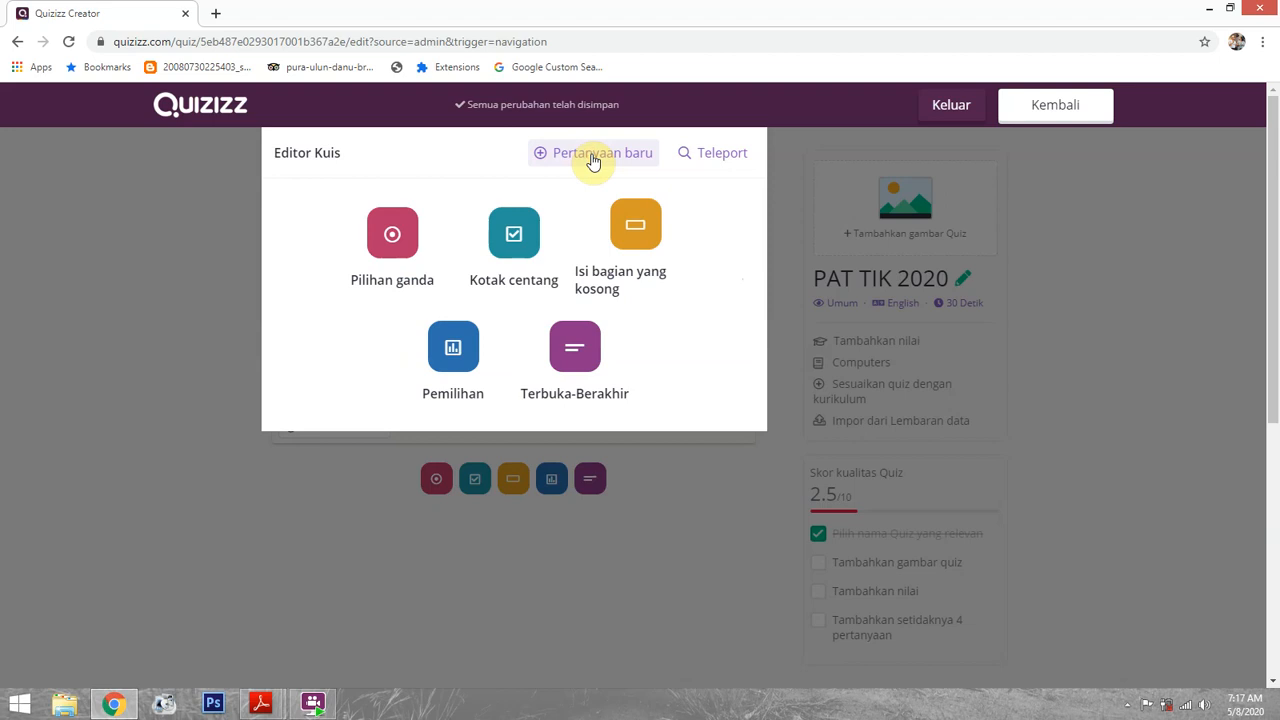
pyautogui.click(383, 237)
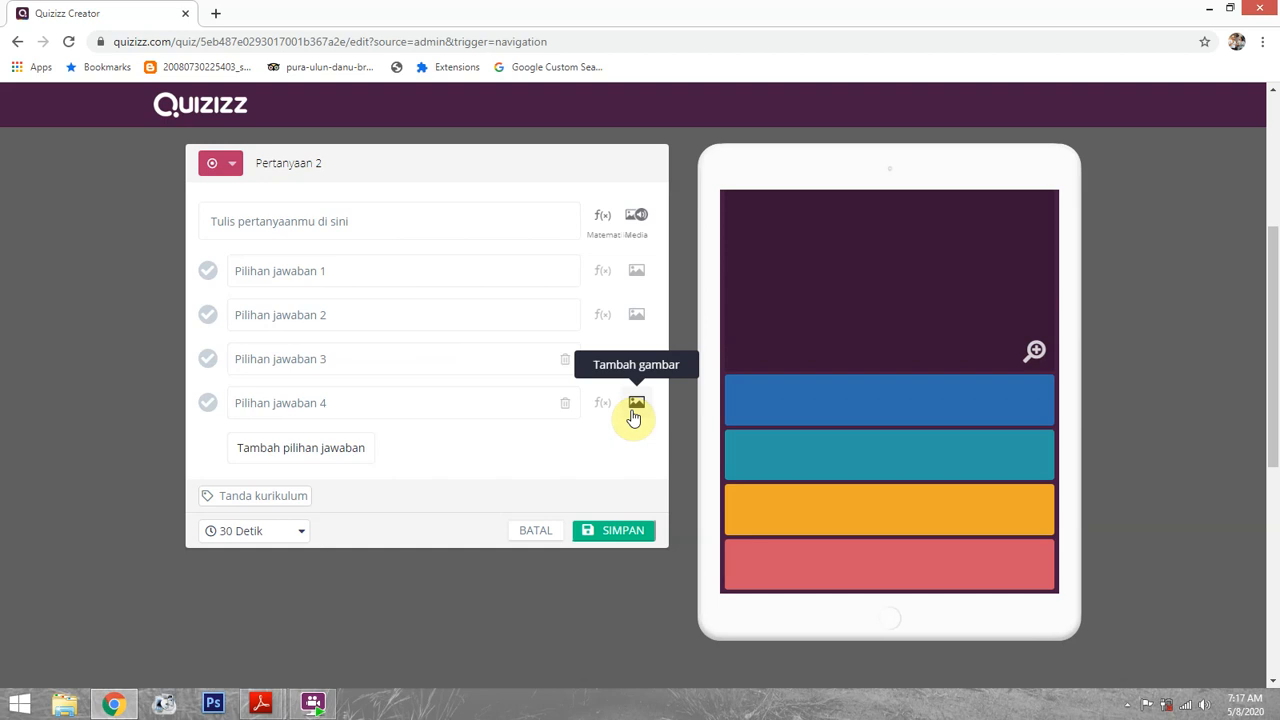
pyautogui.click(637, 222)
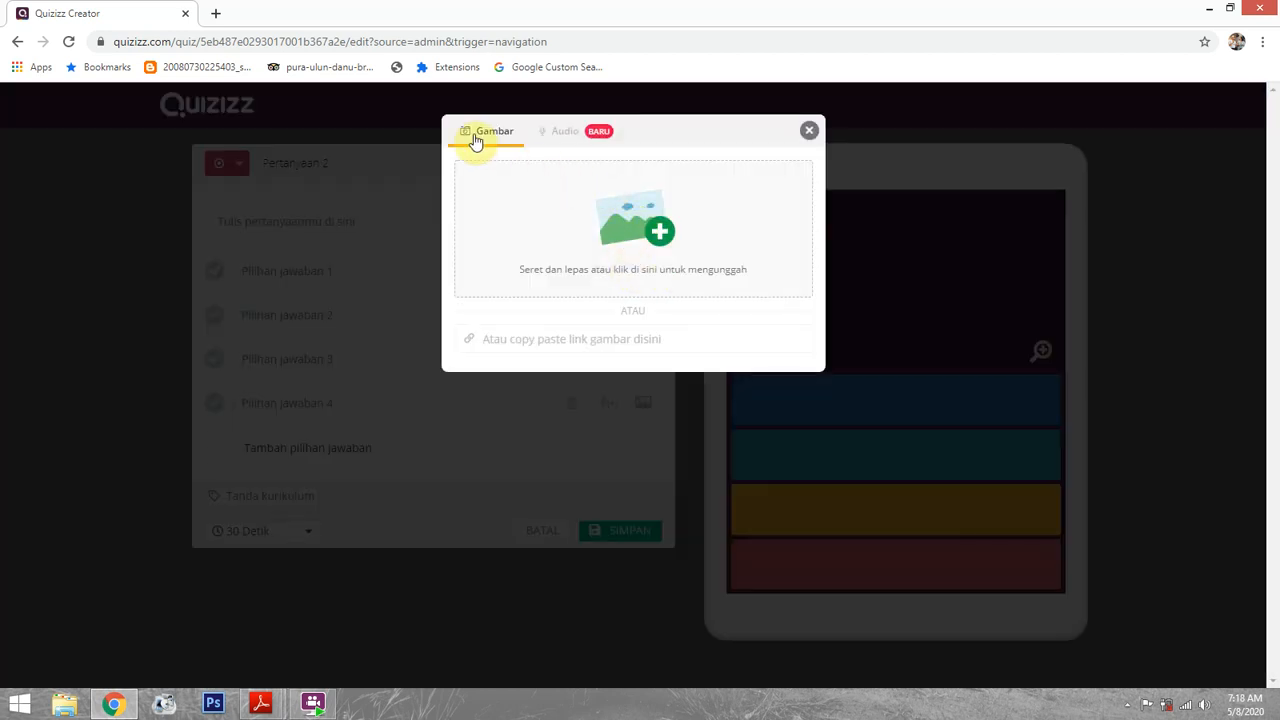
pyautogui.click(548, 132)
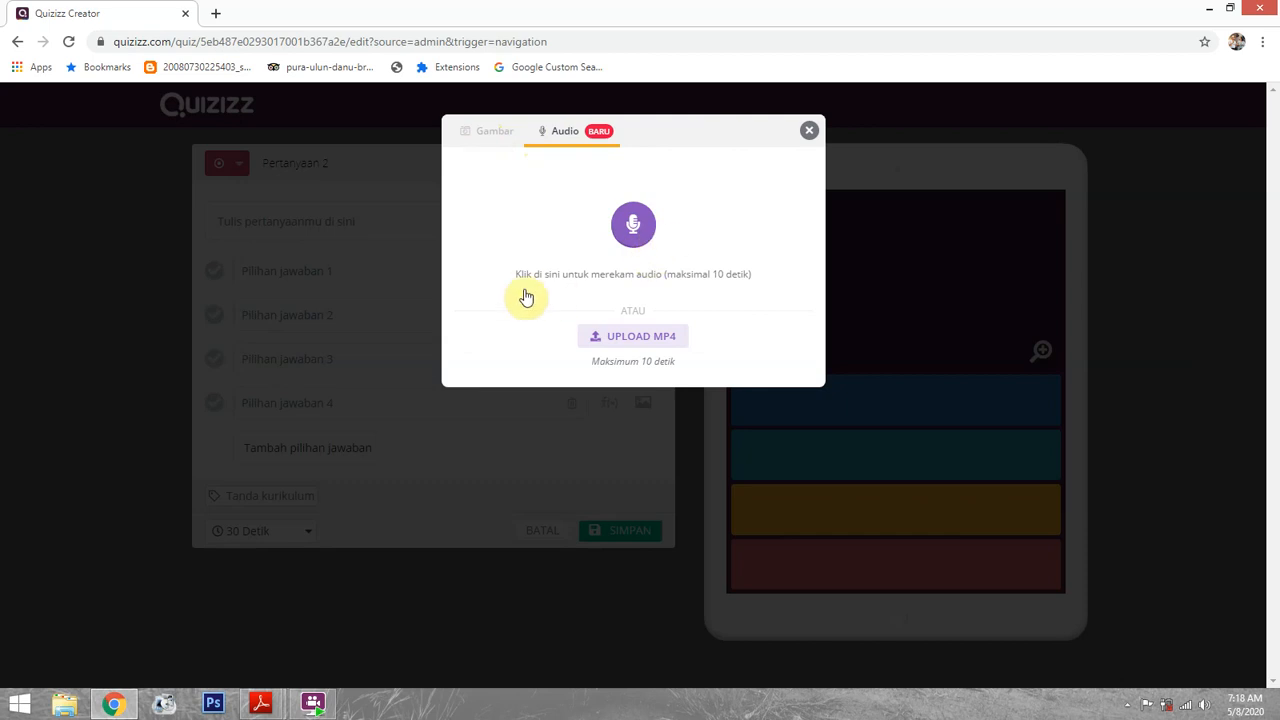
pyautogui.click(491, 132)
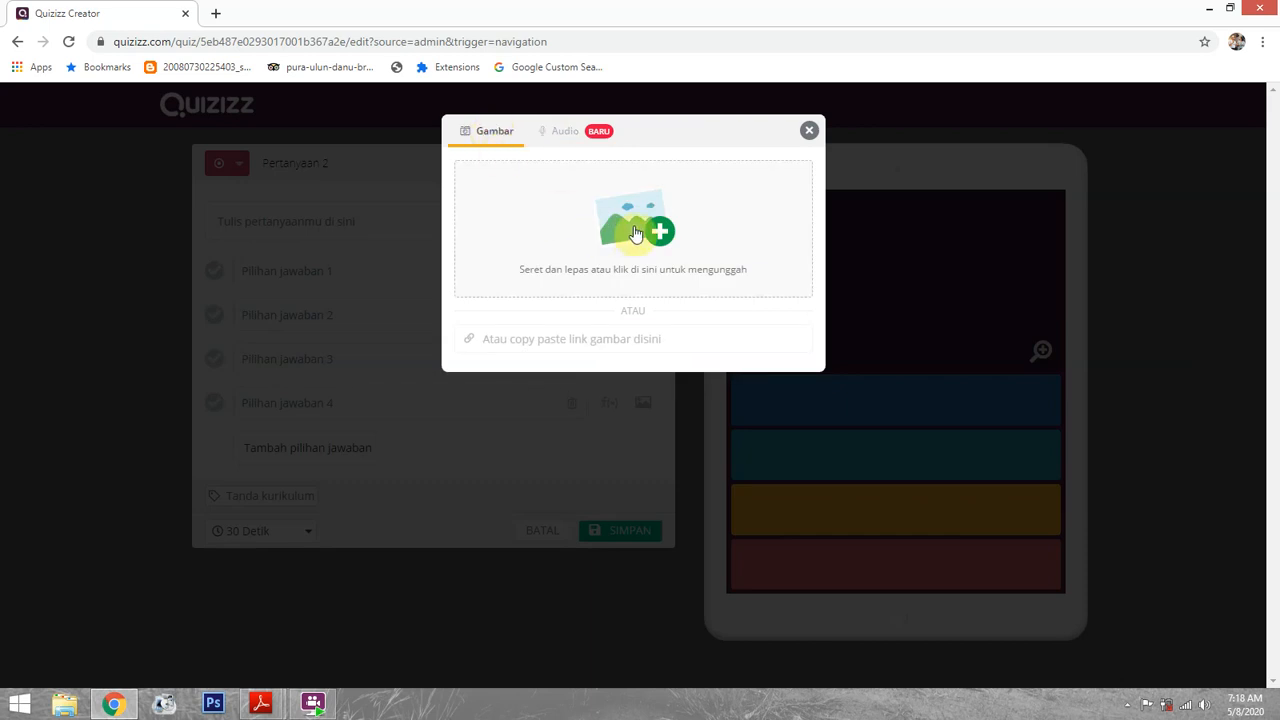
pyautogui.click(634, 232)
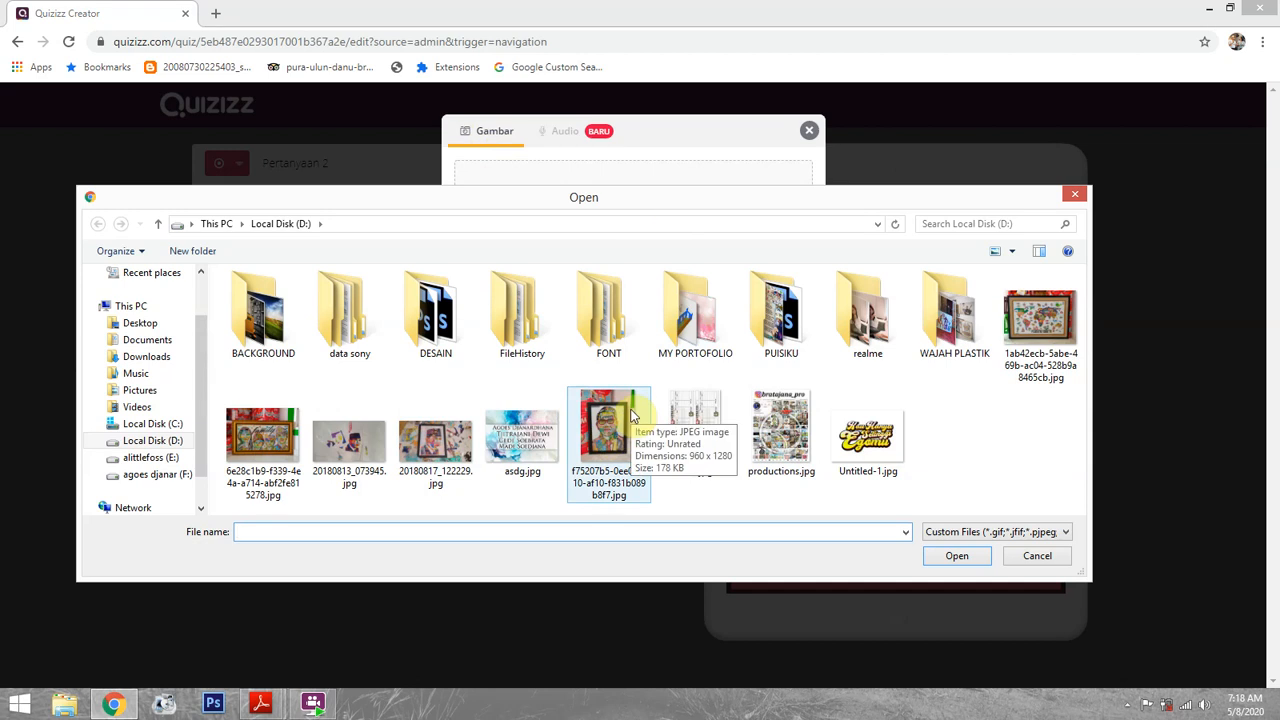
pyautogui.click(606, 433)
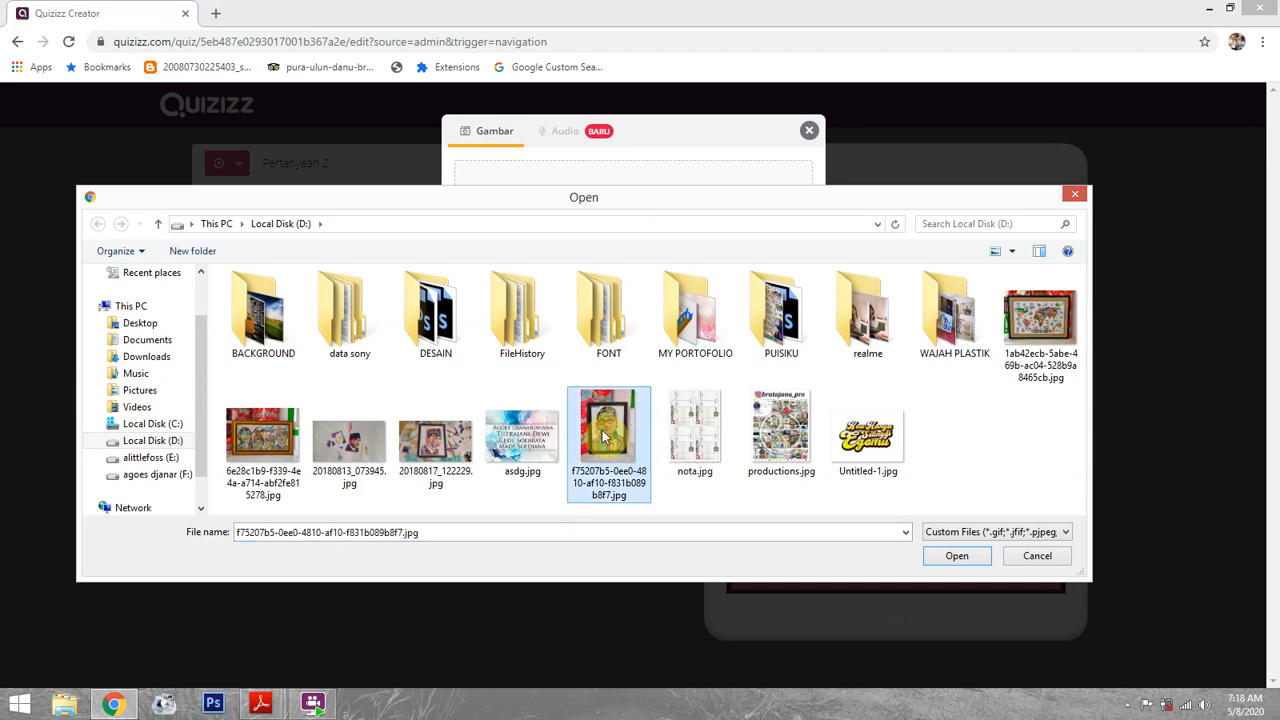
pyautogui.doubleClick(612, 430)
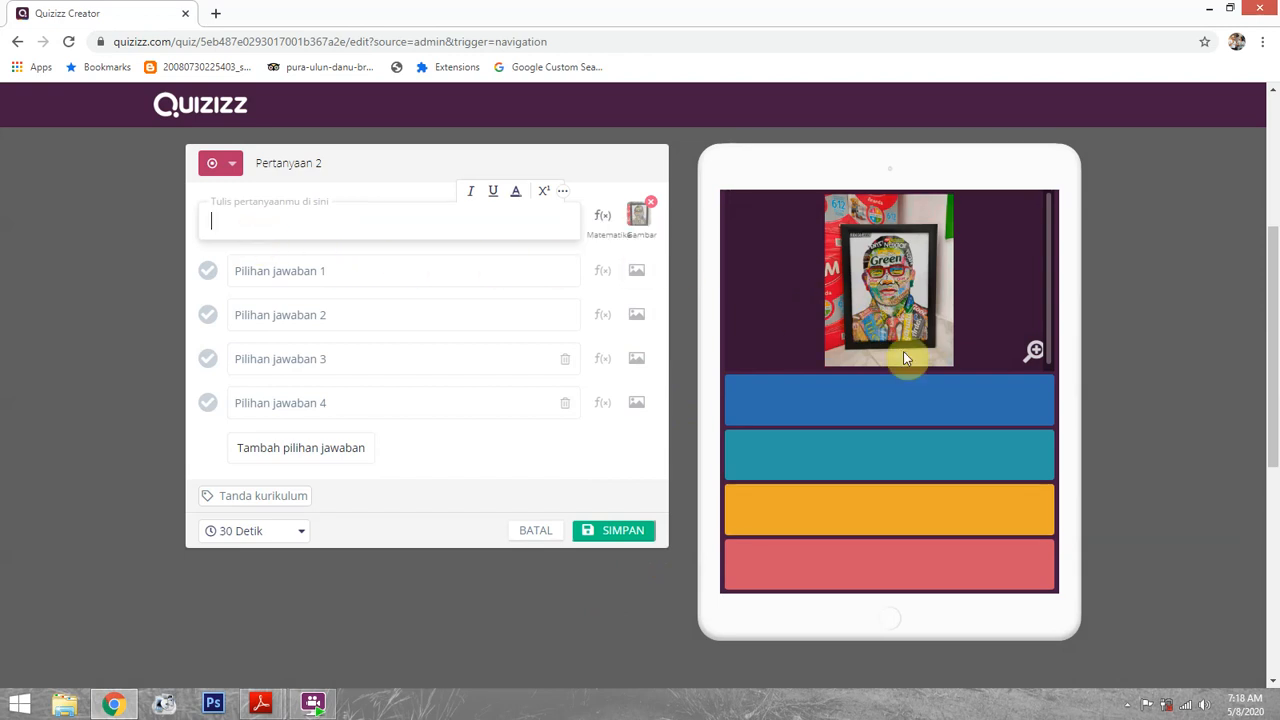
# Enter "siapakah tokoh pada gambar tersebut??" as the text of question 2
pyautogui.write('siapaka')
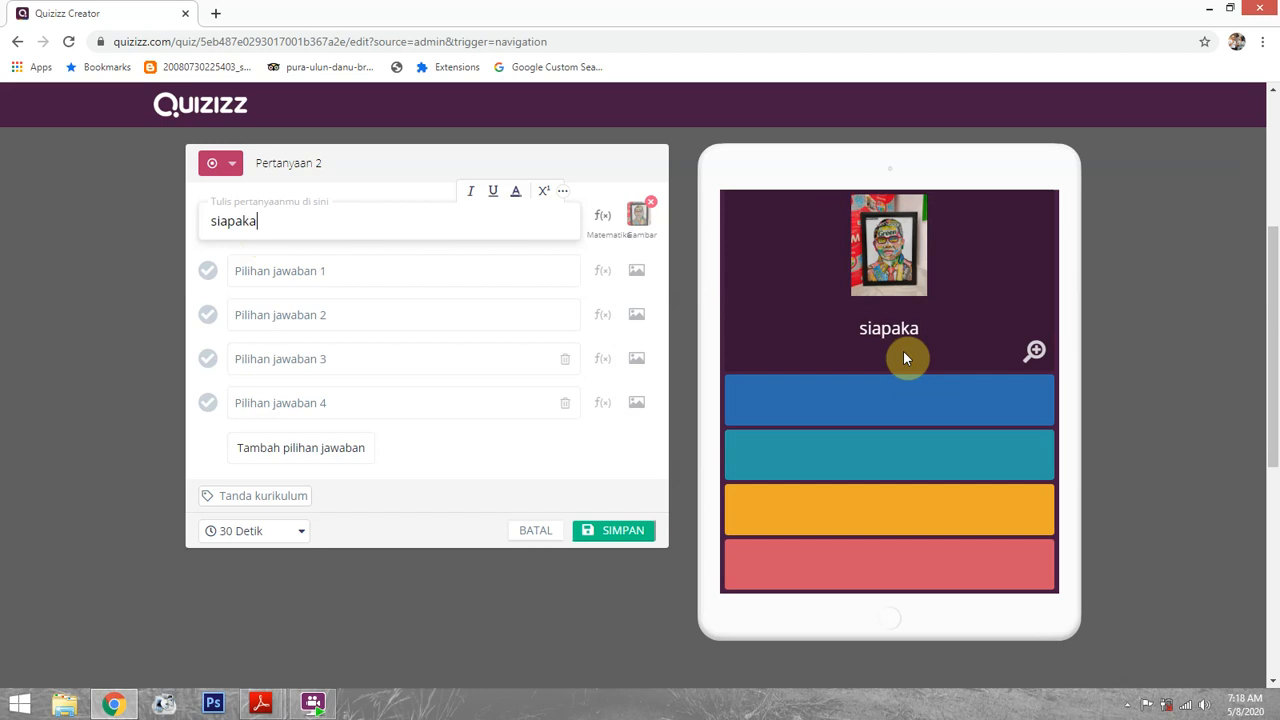
pyautogui.write('h tokoh ')
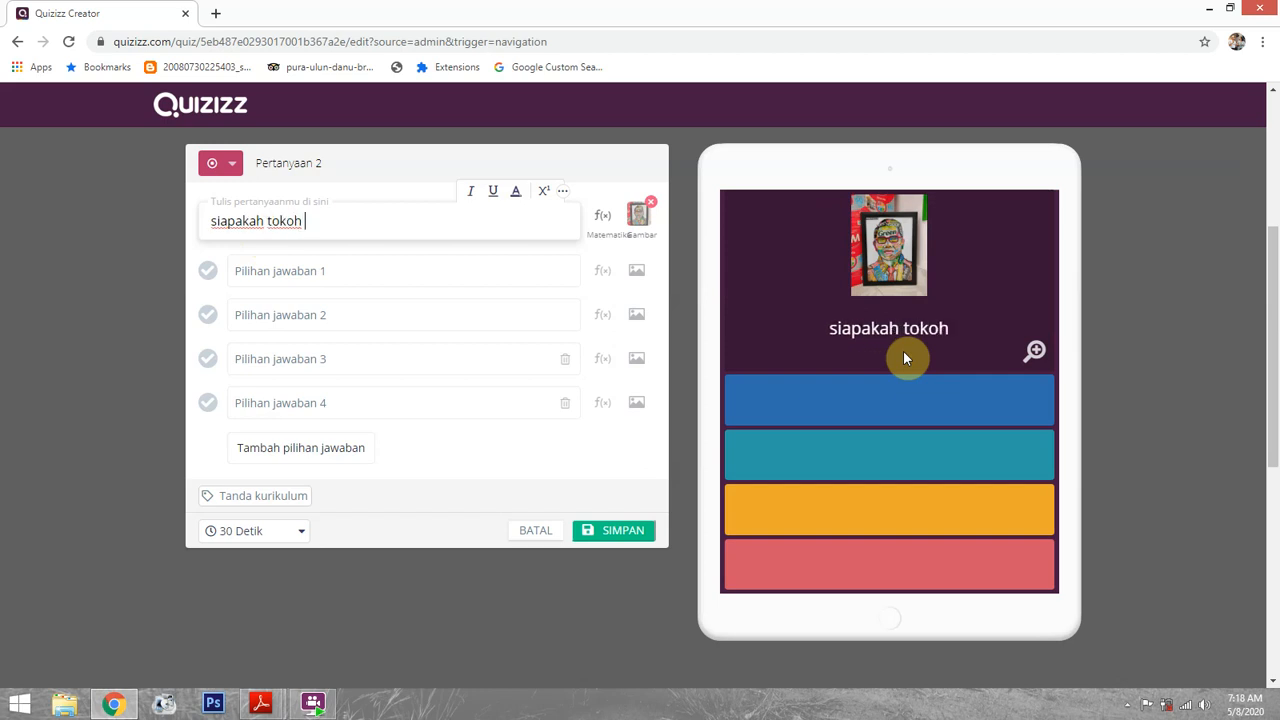
pyautogui.write('pada ')
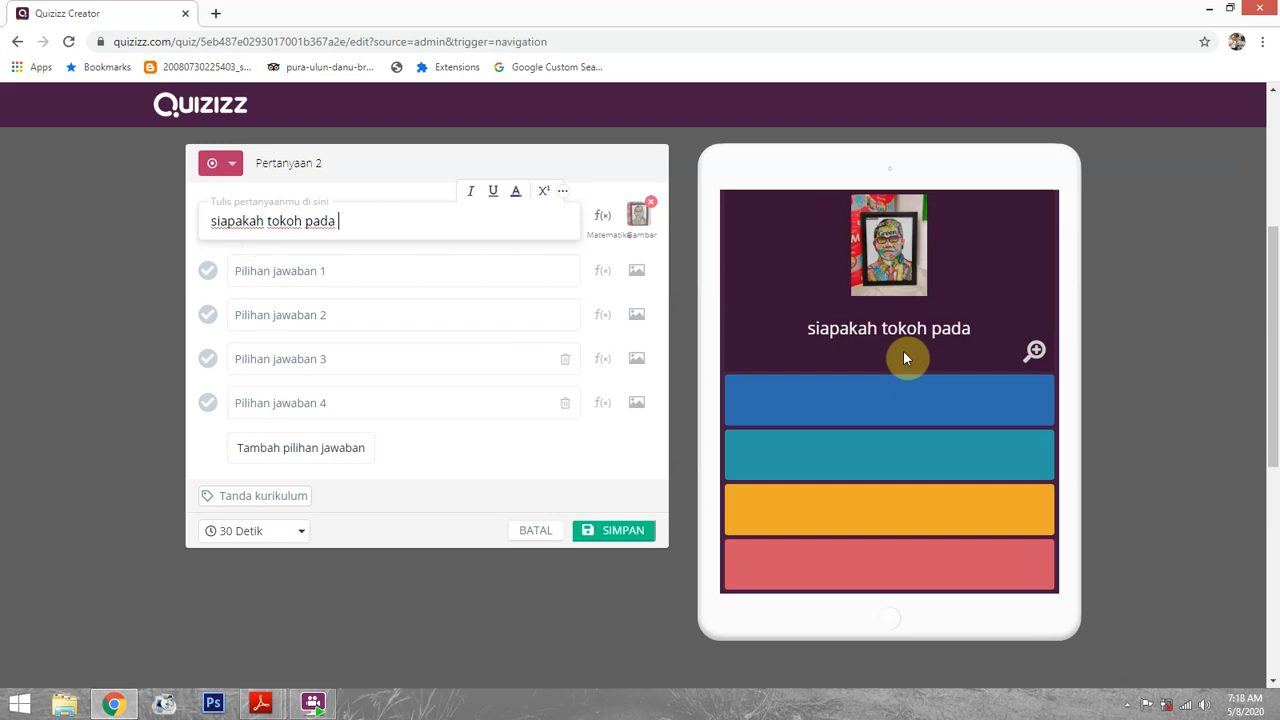
pyautogui.write('gambar te')
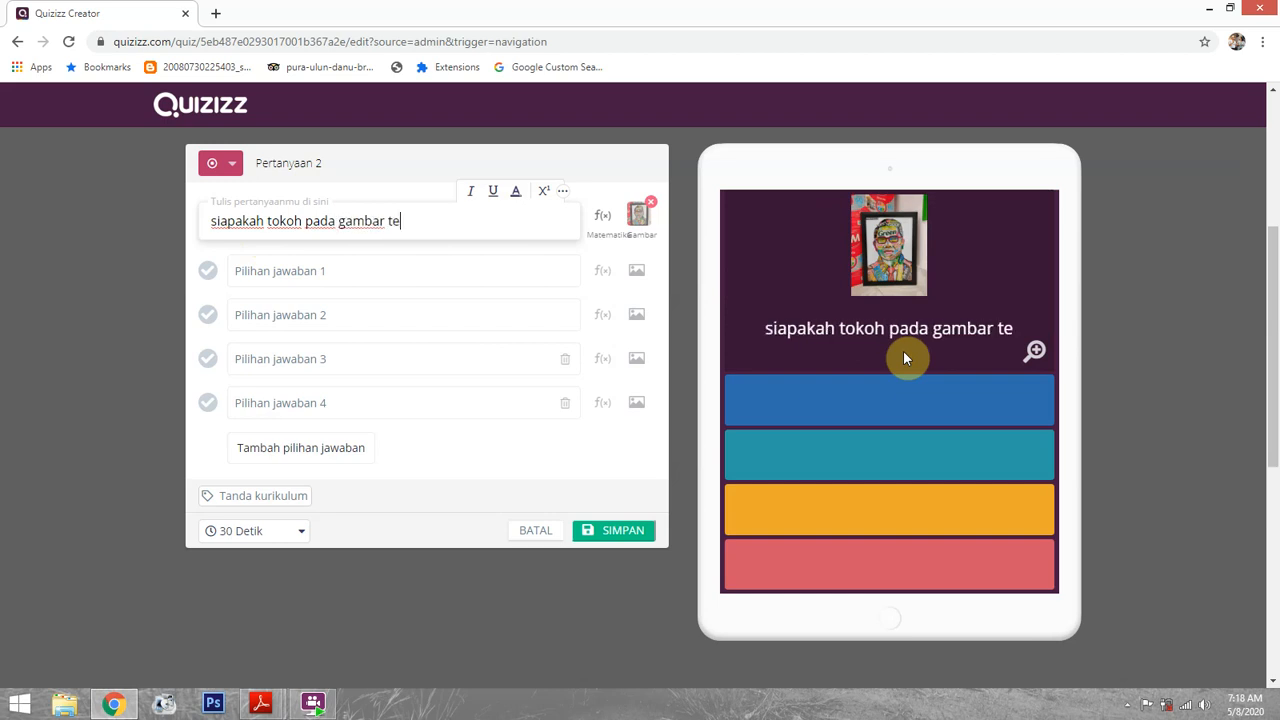
pyautogui.write('rsebut??')
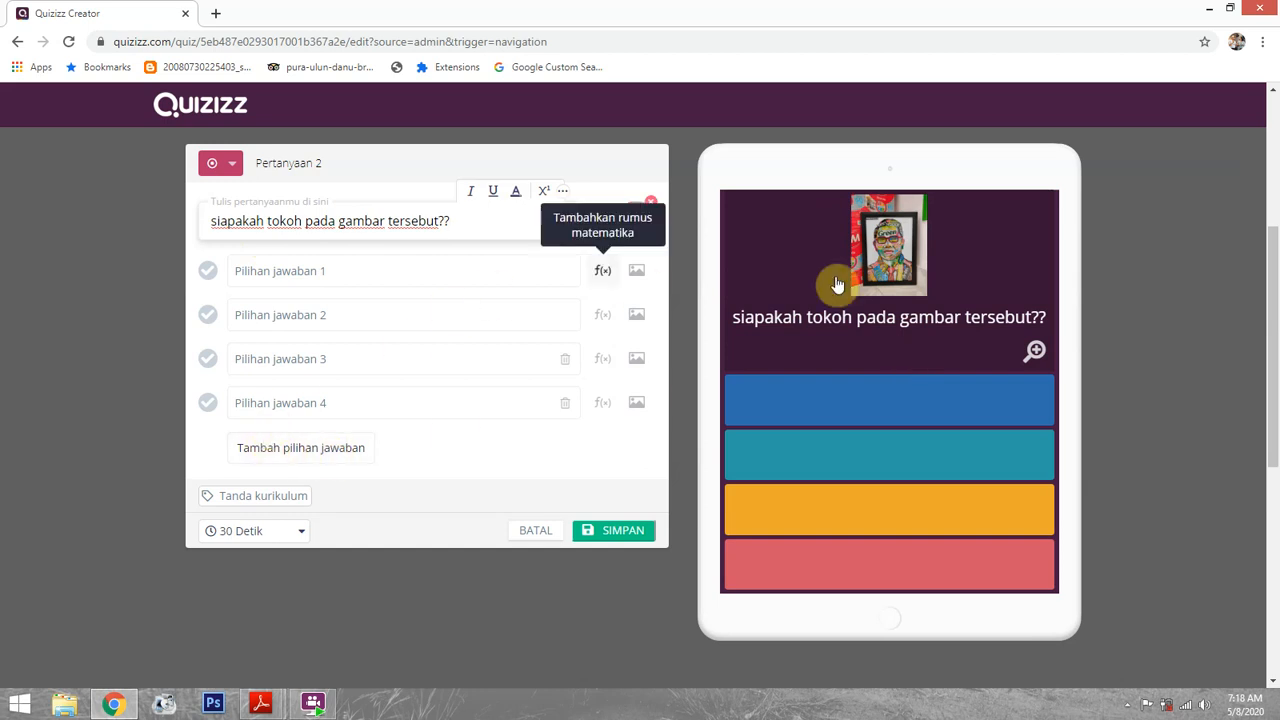
# Enter "Ridwan Kamil" and "Ganjar Pranowo" as answer options 1 and 2 of question 2
pyautogui.click(326, 280)
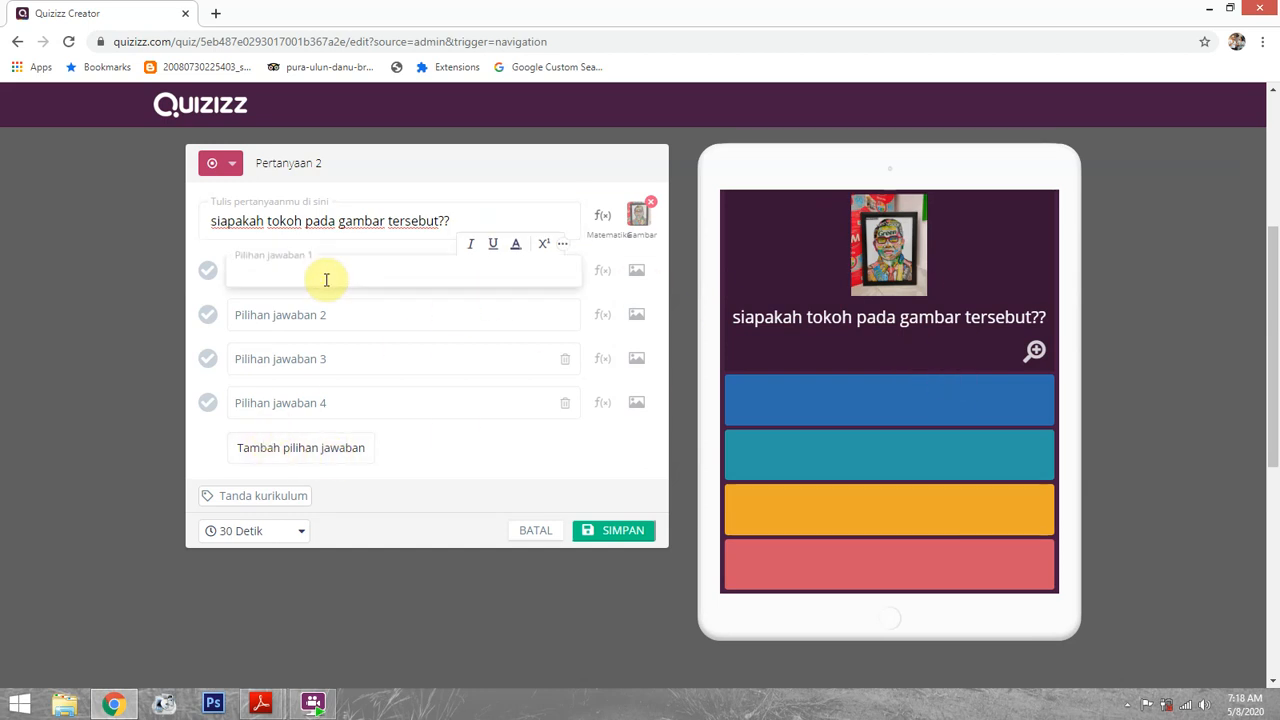
pyautogui.write('Ridwan Kamil')
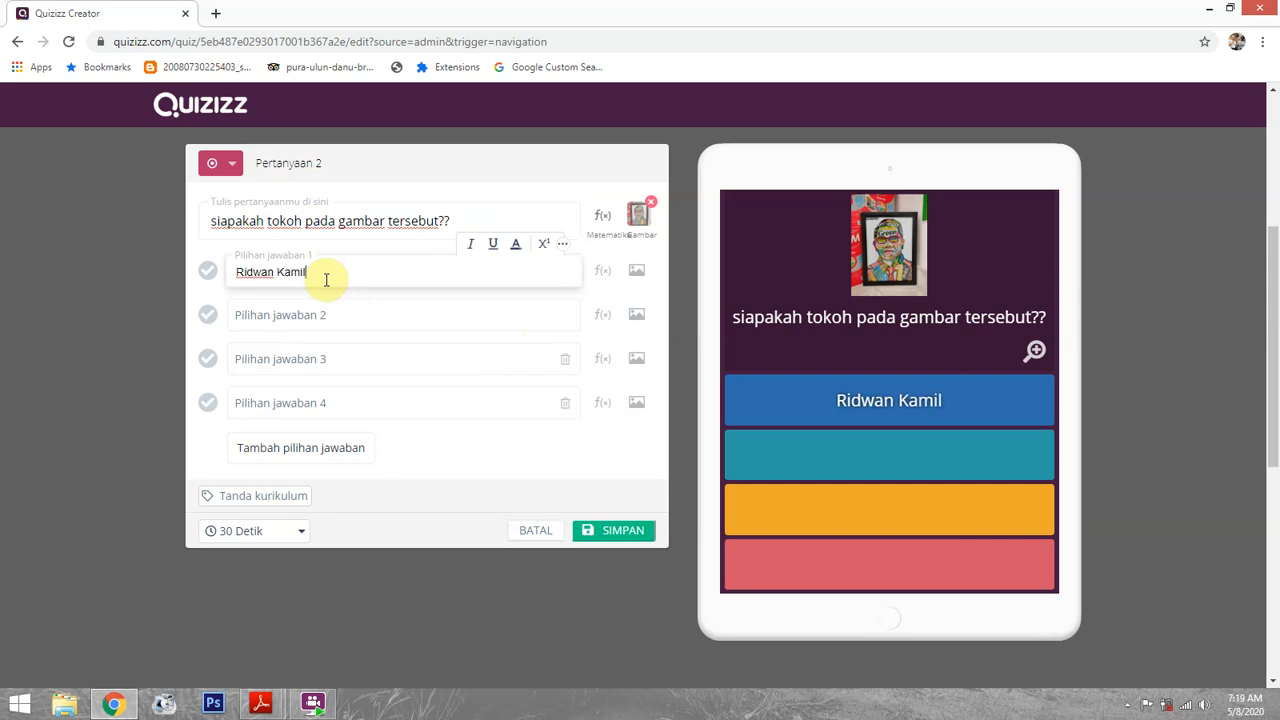
pyautogui.click(280, 314)
pyautogui.write('Ganjar Pra')
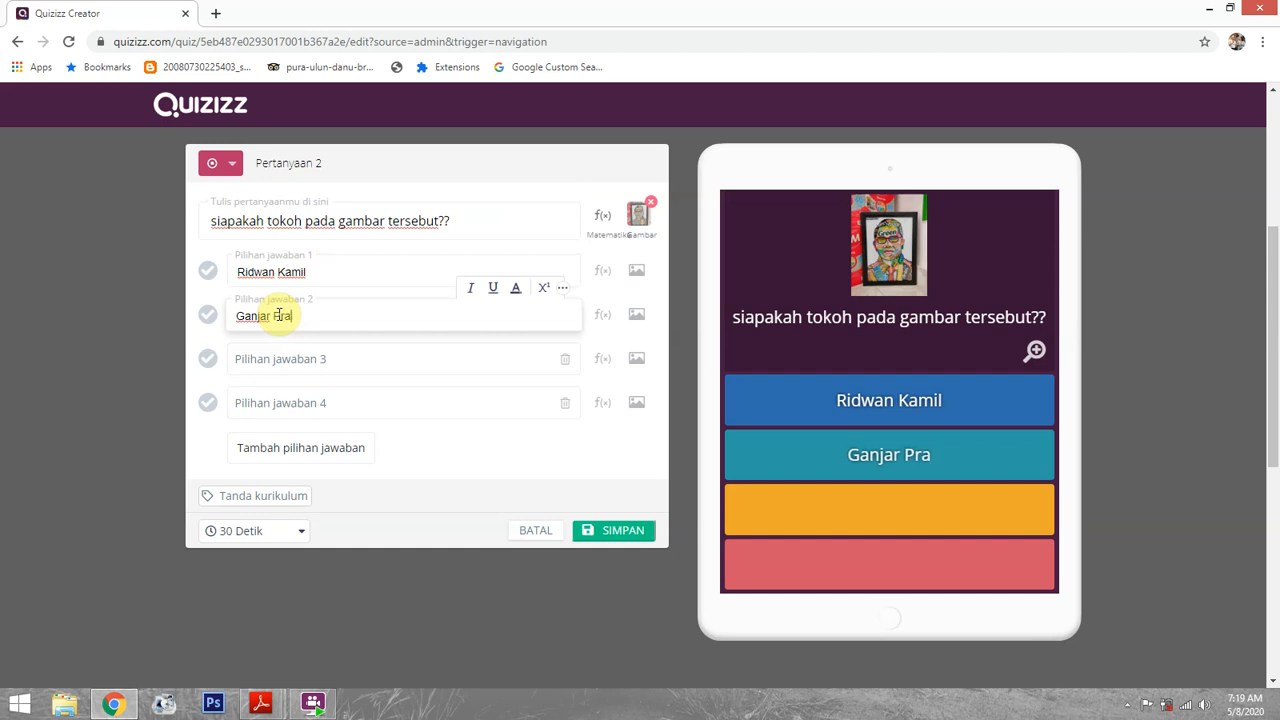
pyautogui.write('nowo')
# Enter "Anies Baswedan" and "Wayan Koster" as answer options 3 and 4 of question 2
pyautogui.click(272, 364)
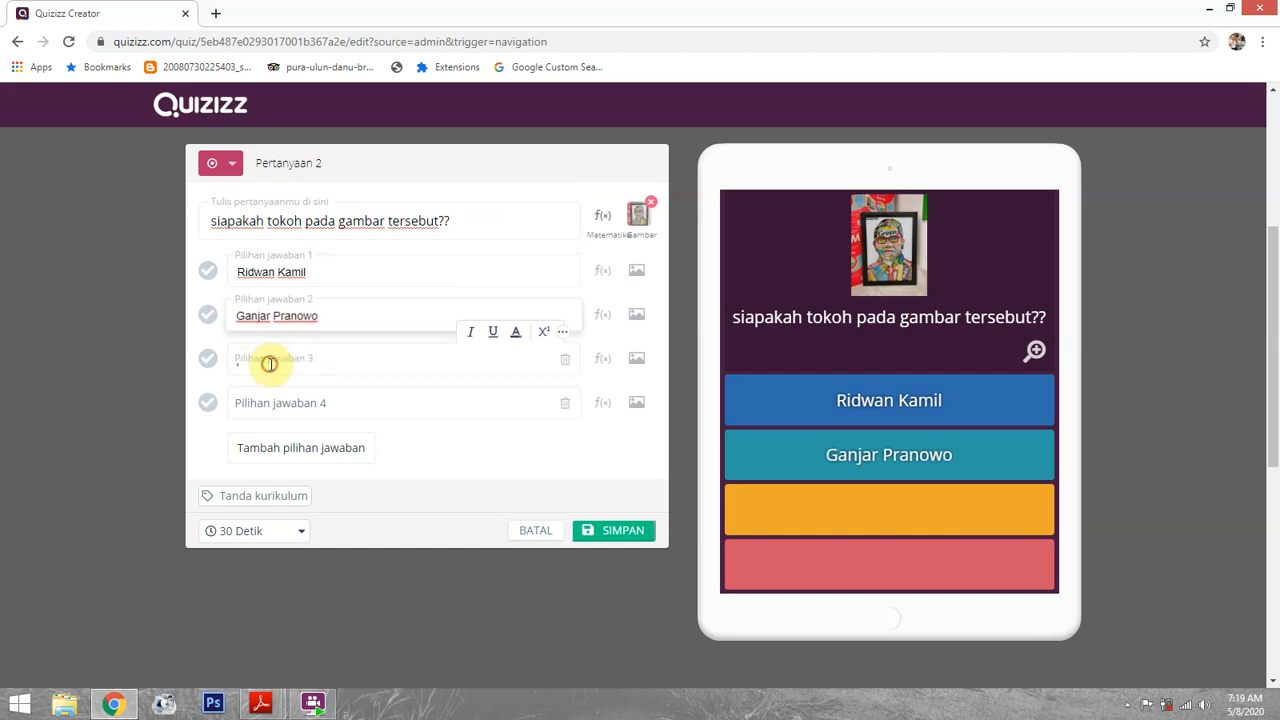
pyautogui.write('Anies')
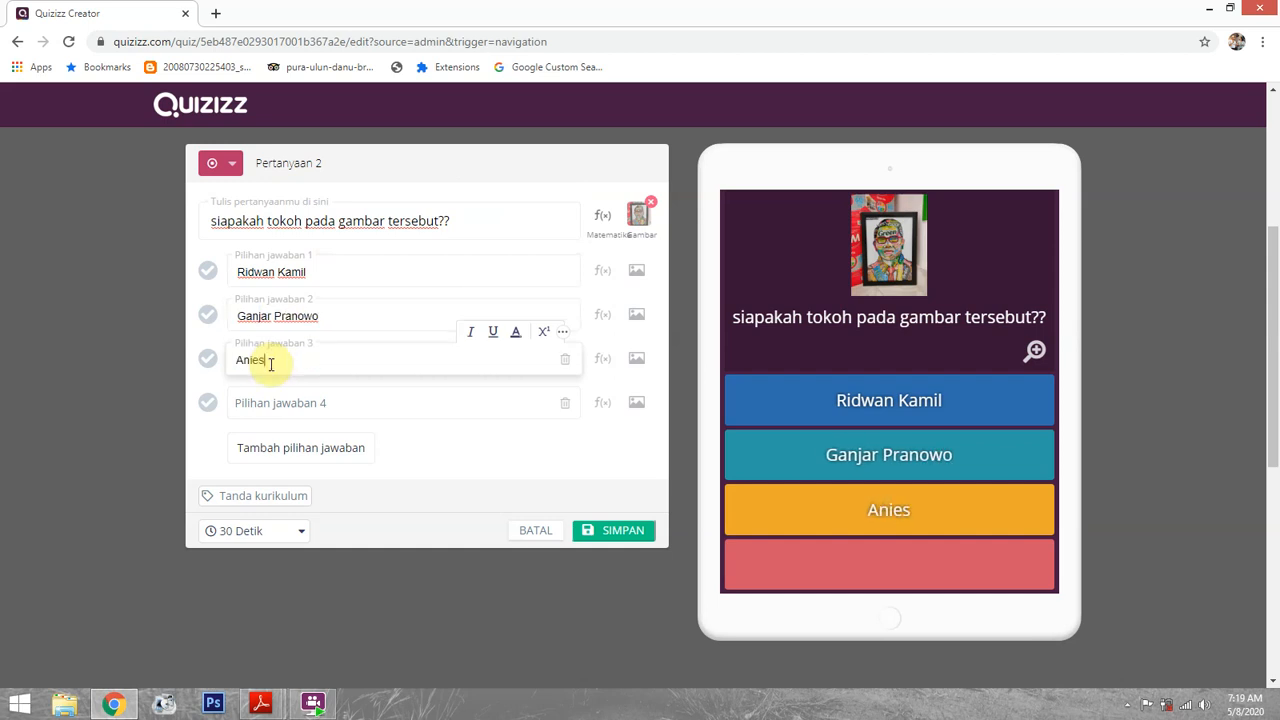
pyautogui.write(' Basweb')
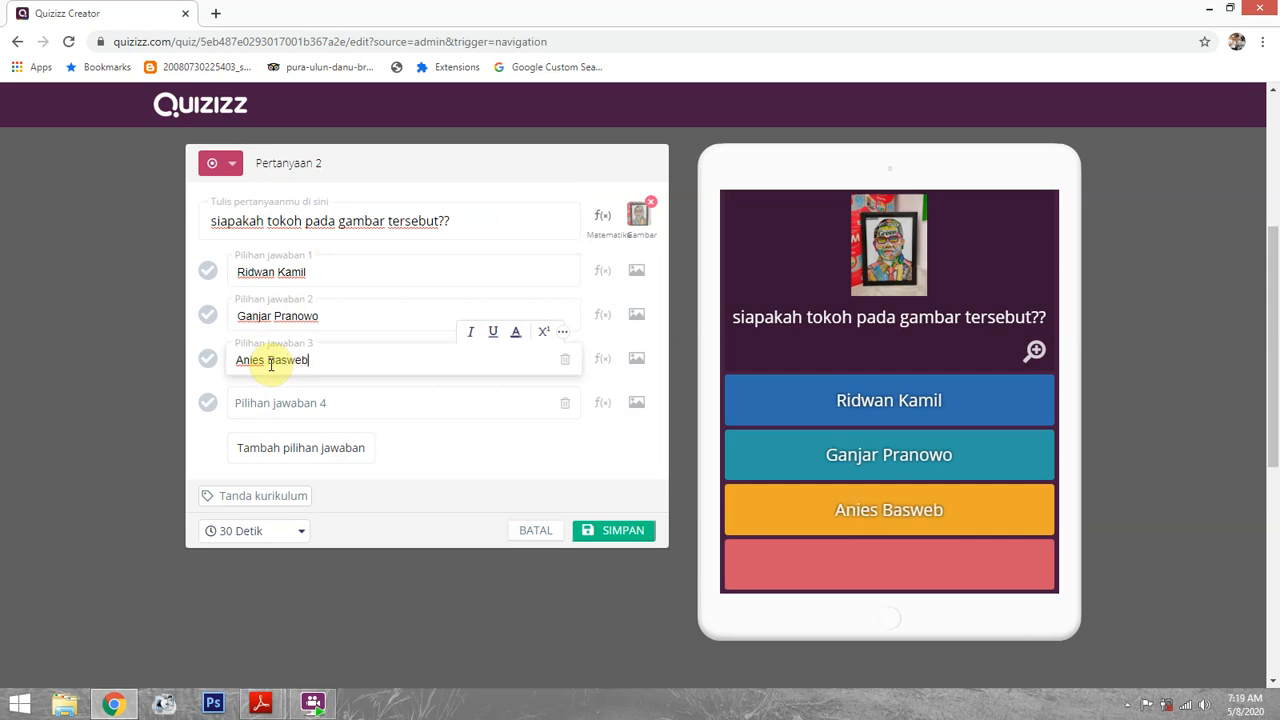
pyautogui.press('BackSpace')
pyautogui.write('dan')
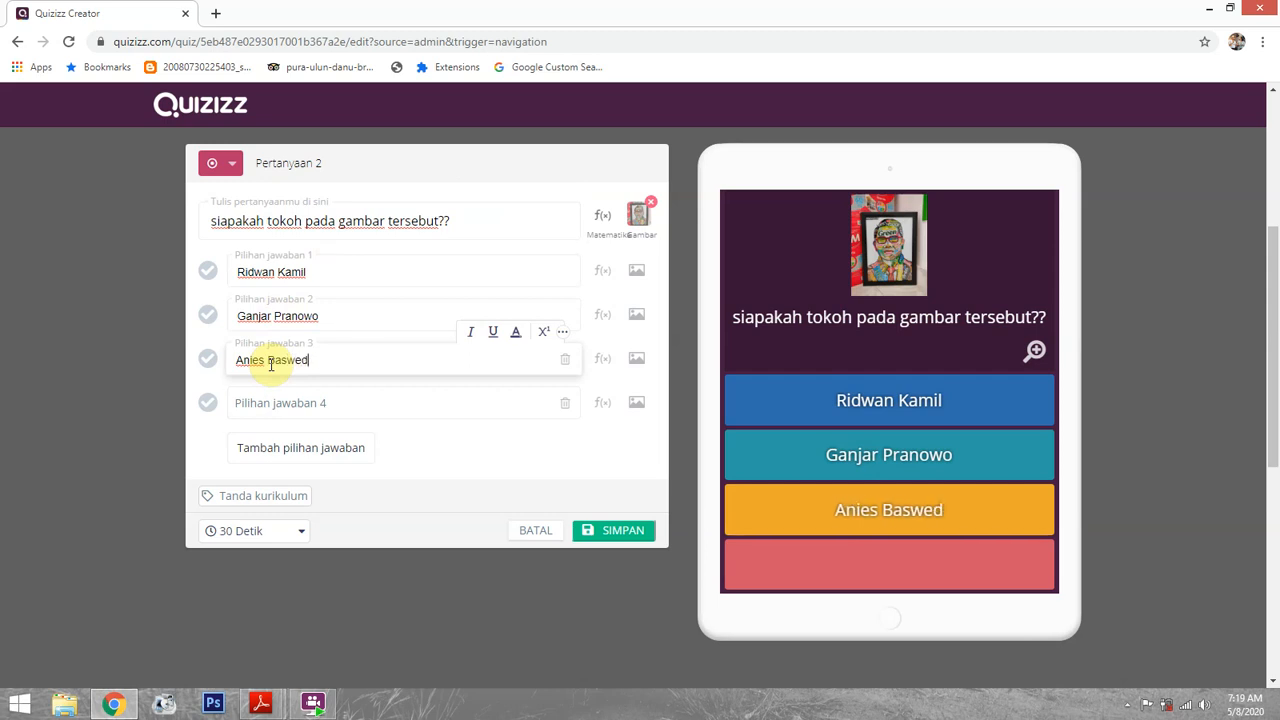
pyautogui.click(278, 403)
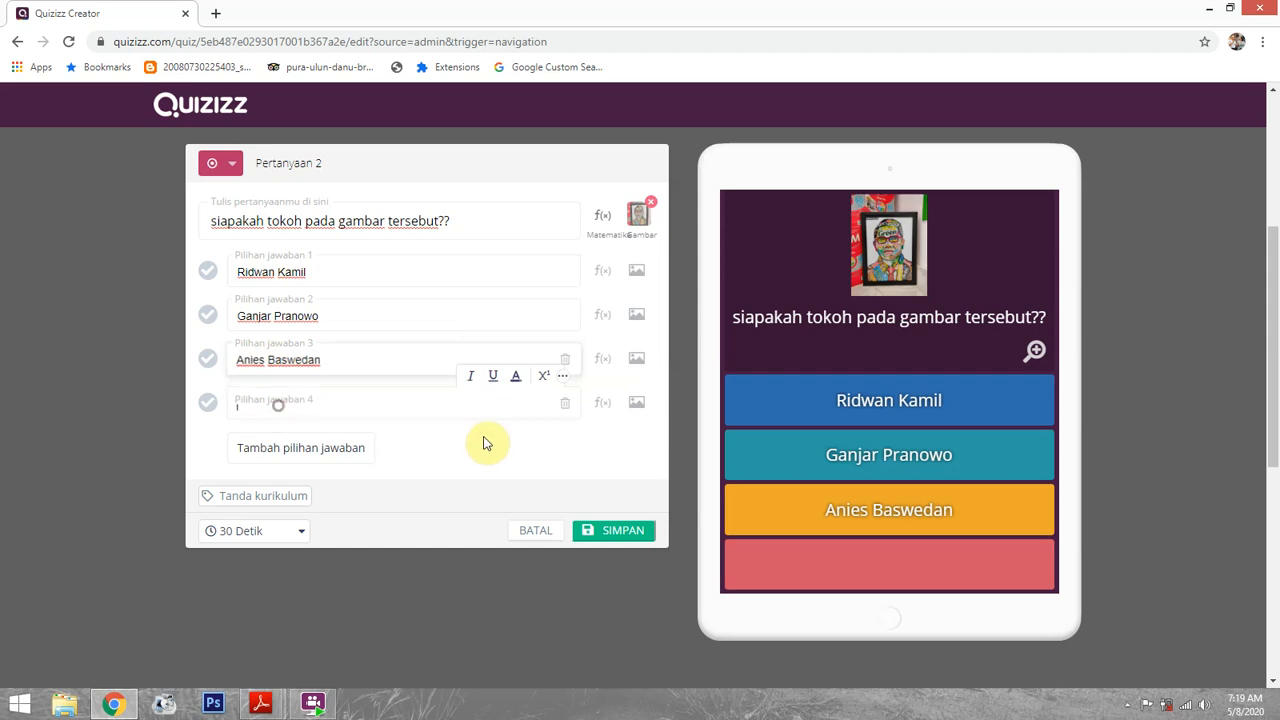
pyautogui.write('Wayan ')
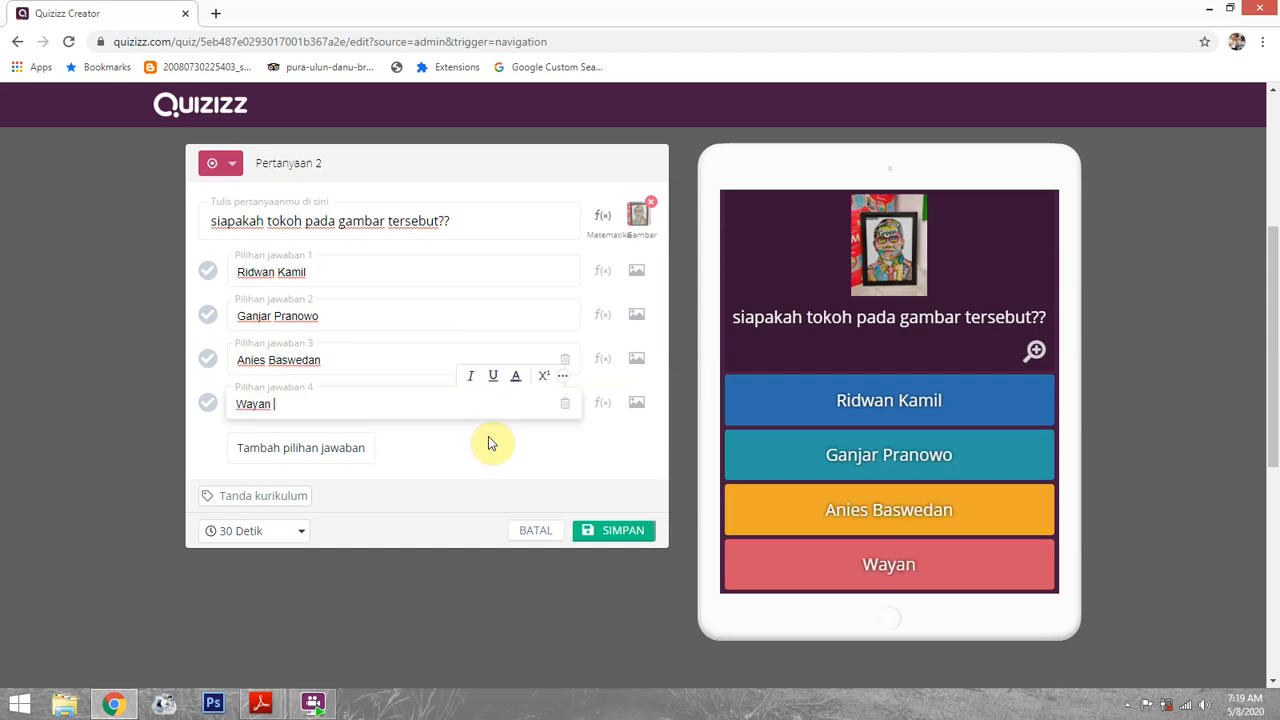
pyautogui.write('Koster')
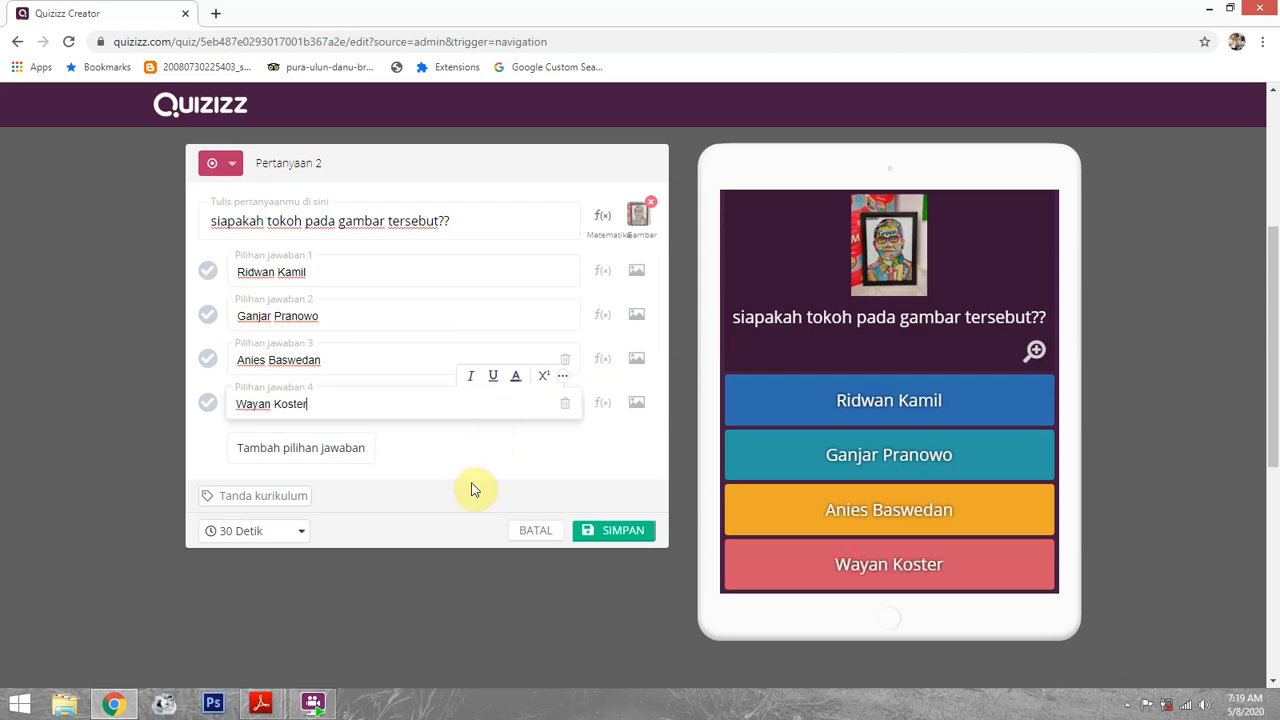
# Add a fifth answer option to question 2 and enter "Jokowidodo" in it
pyautogui.click(255, 448)
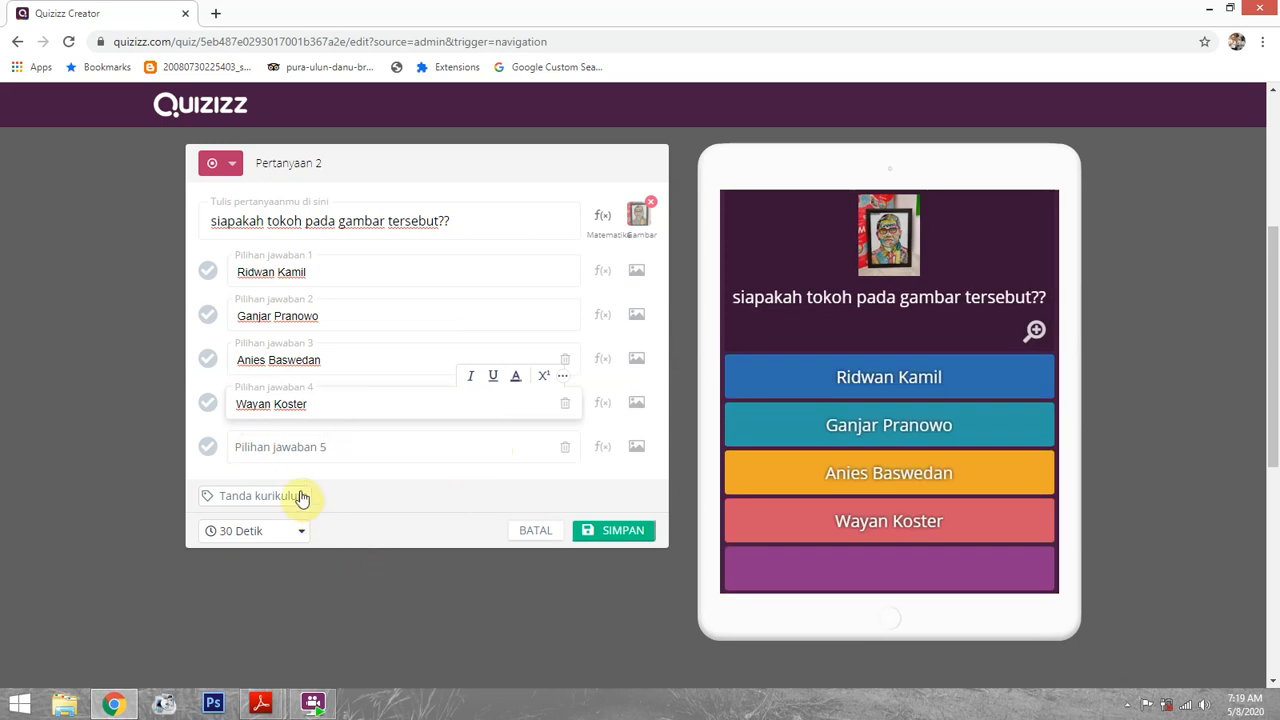
pyautogui.click(293, 448)
pyautogui.write('okowi')
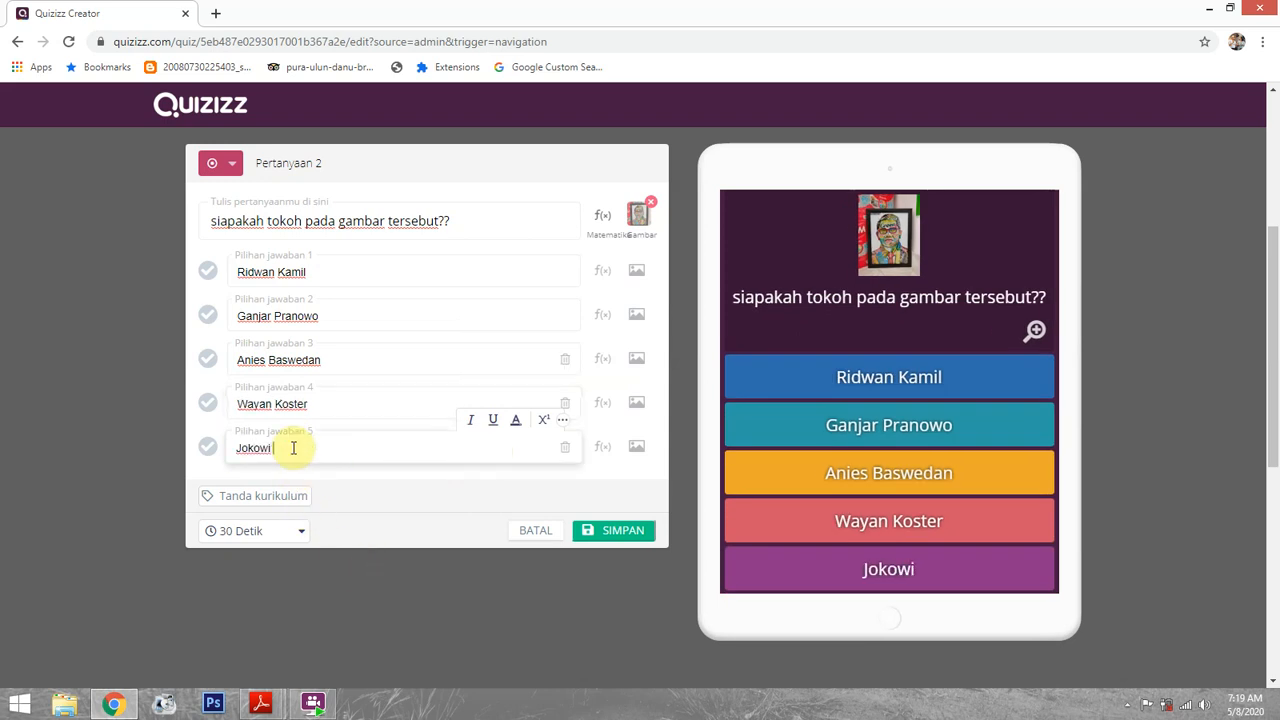
pyautogui.write(' Dodo')
pyautogui.press('BackSpace')
pyautogui.press('BackSpace')
pyautogui.press('BackSpace')
pyautogui.press('BackSpace')
pyautogui.press('BackSpace')
pyautogui.press('BackSpace')
pyautogui.write('idodo')
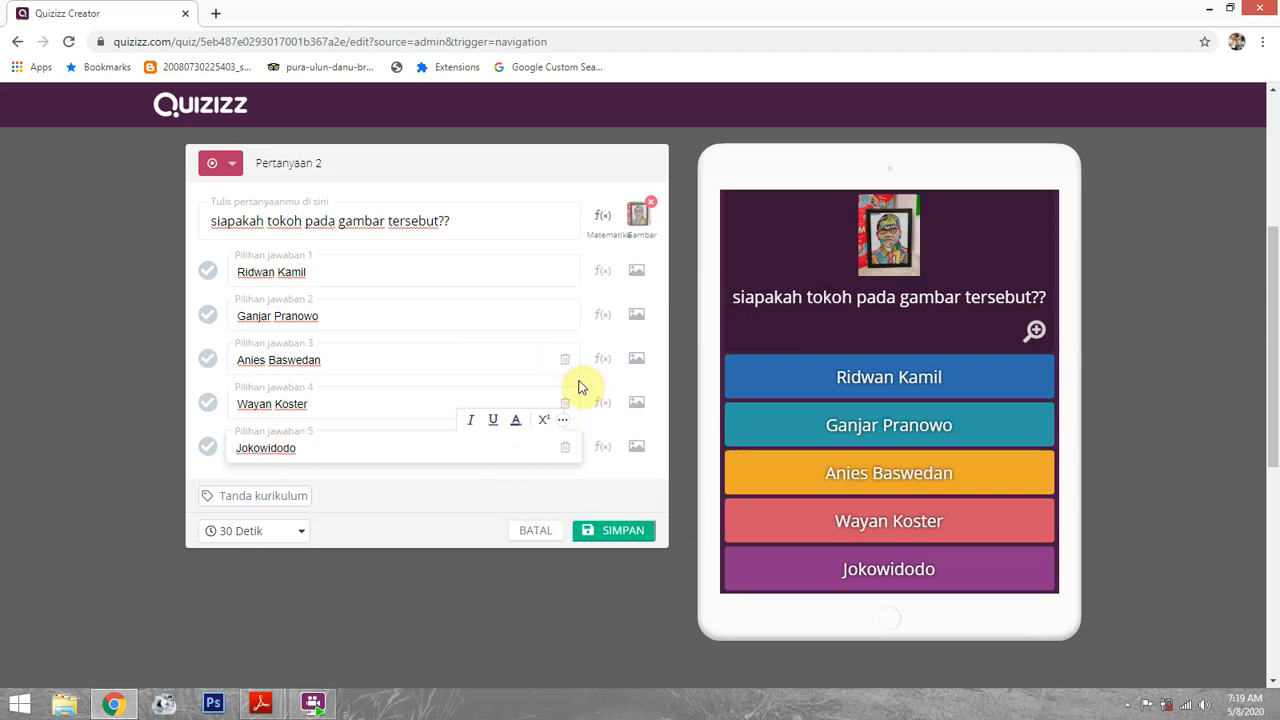
# Mark "Ridwan Kamil" as the correct answer of question 2 and save the question
pyautogui.click(207, 272)
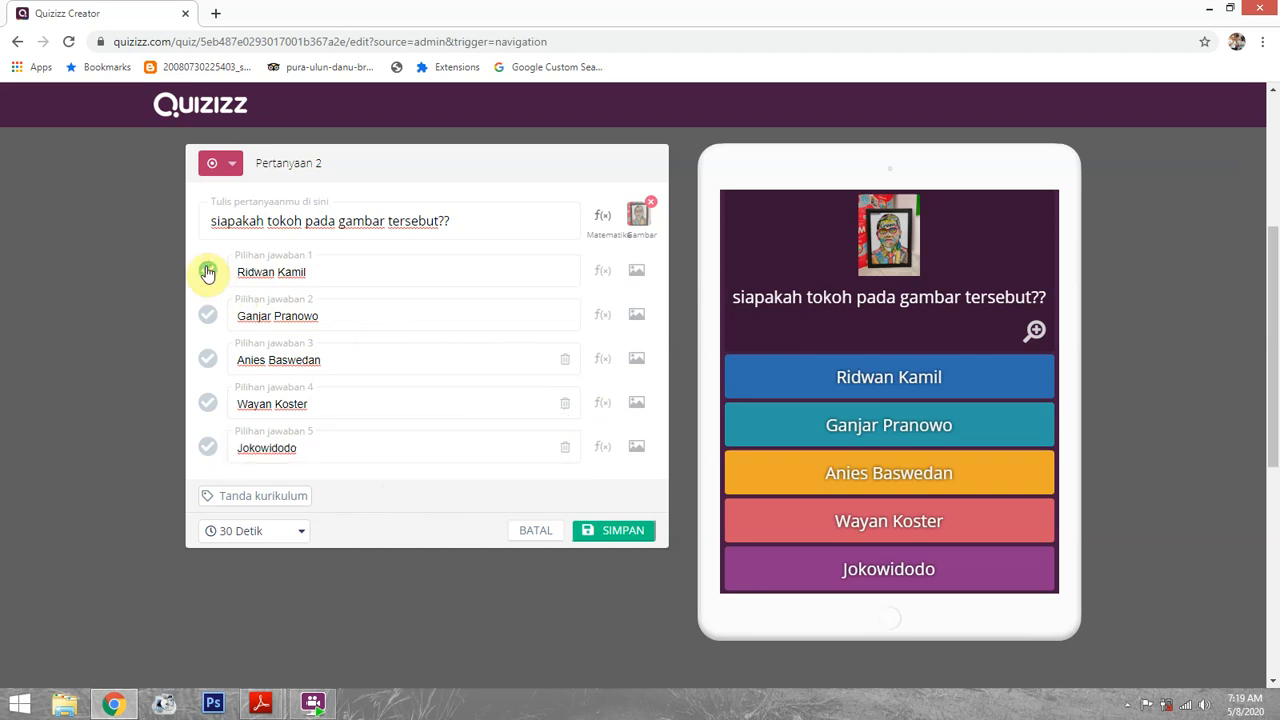
pyautogui.click(615, 533)
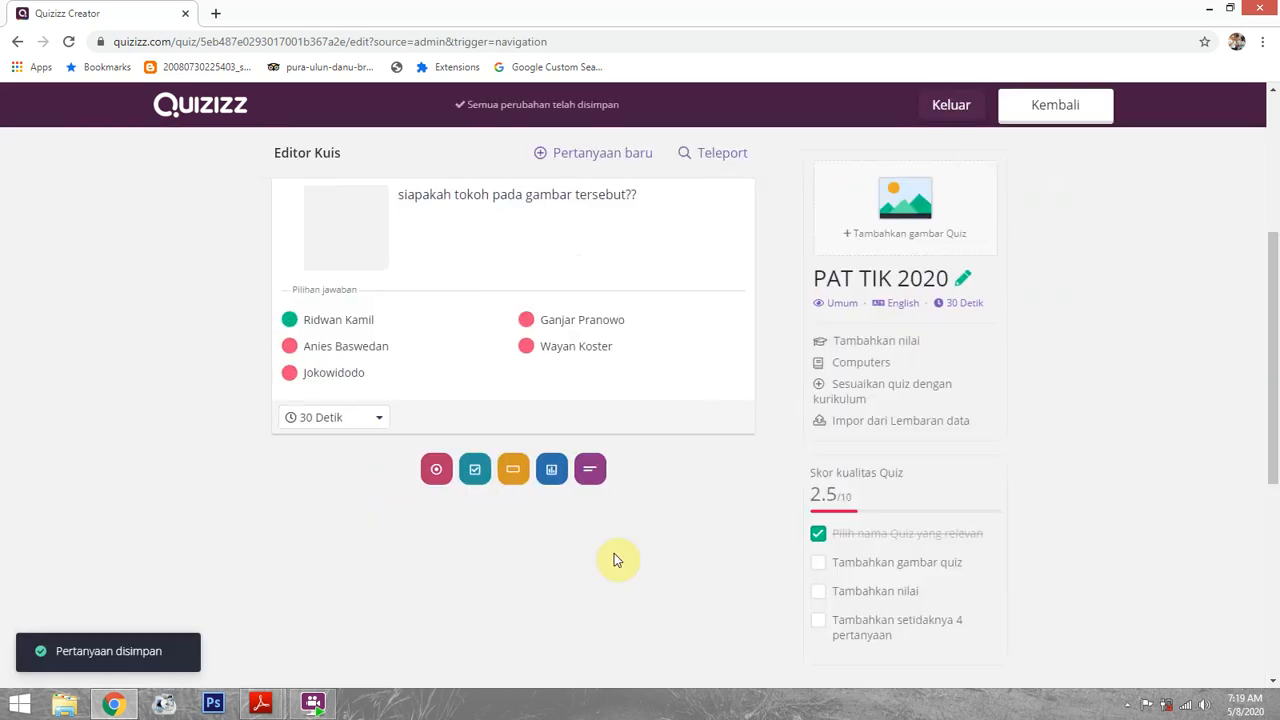
pyautogui.scroll(-2, 522, 455)
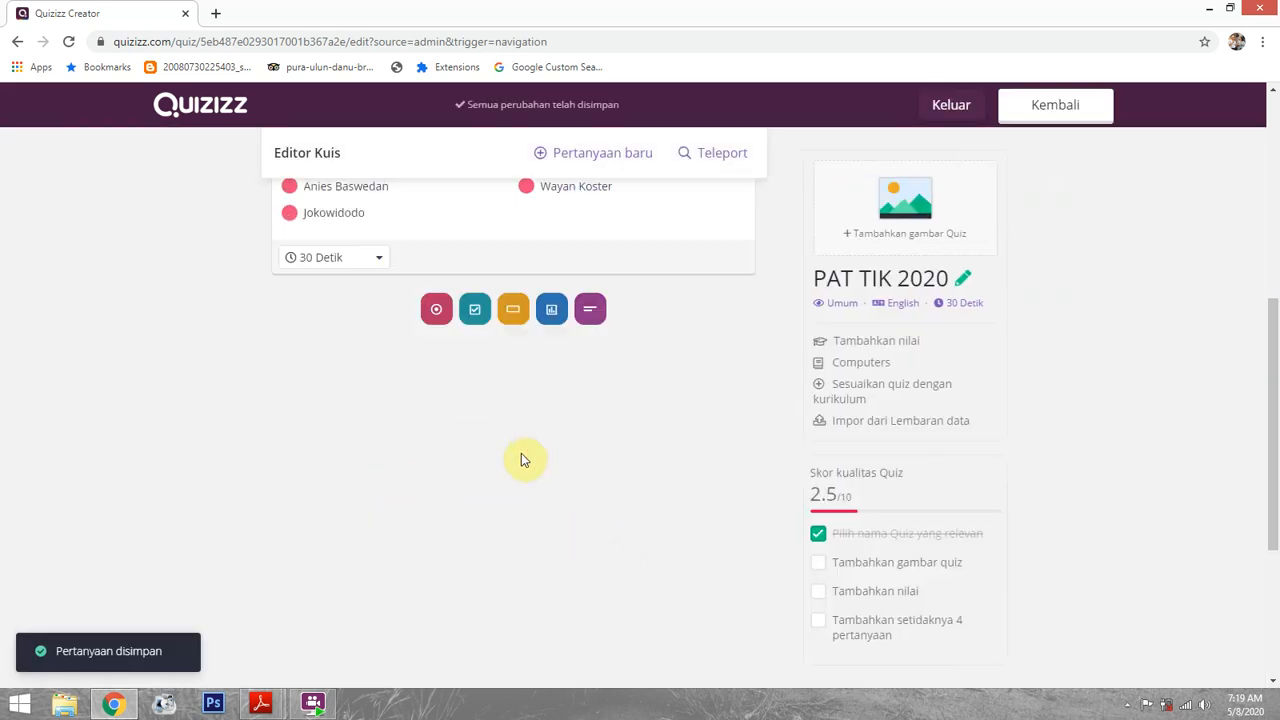
# Open the quiz details and add Untitled-1.jpg from Local Disk (D:) as the quiz title image
pyautogui.scroll(5, 522, 458)
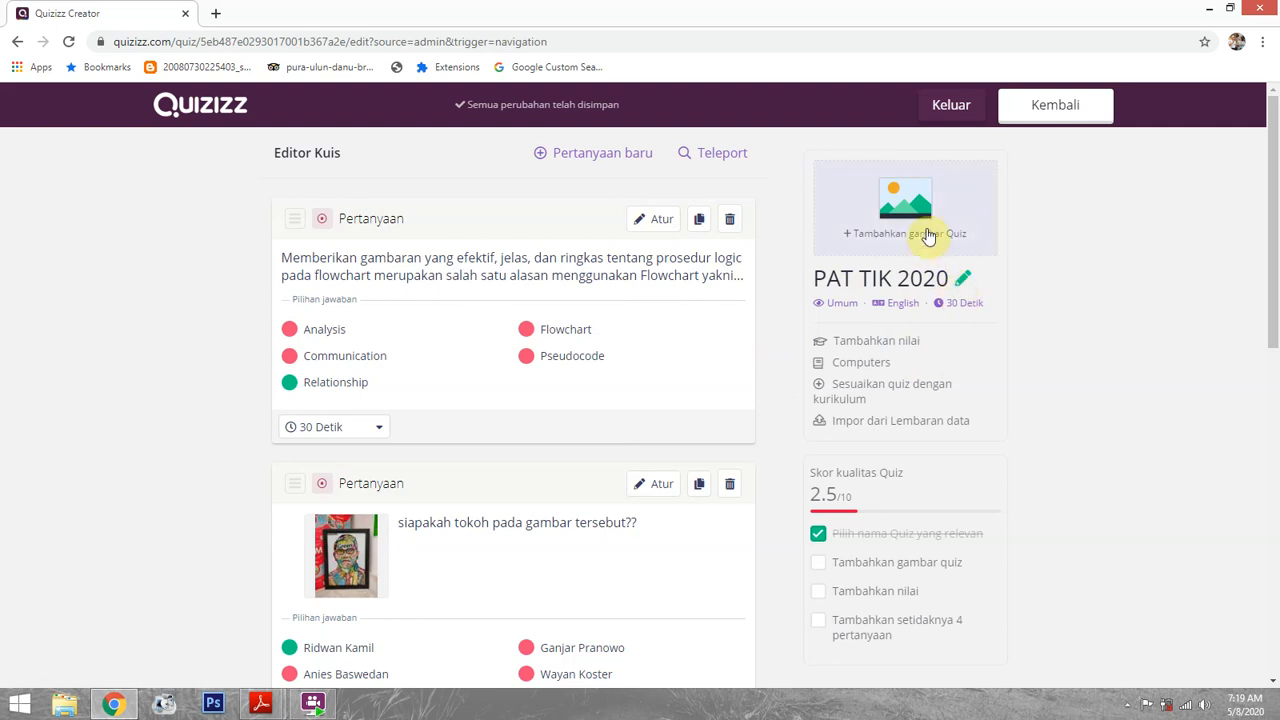
pyautogui.click(912, 204)
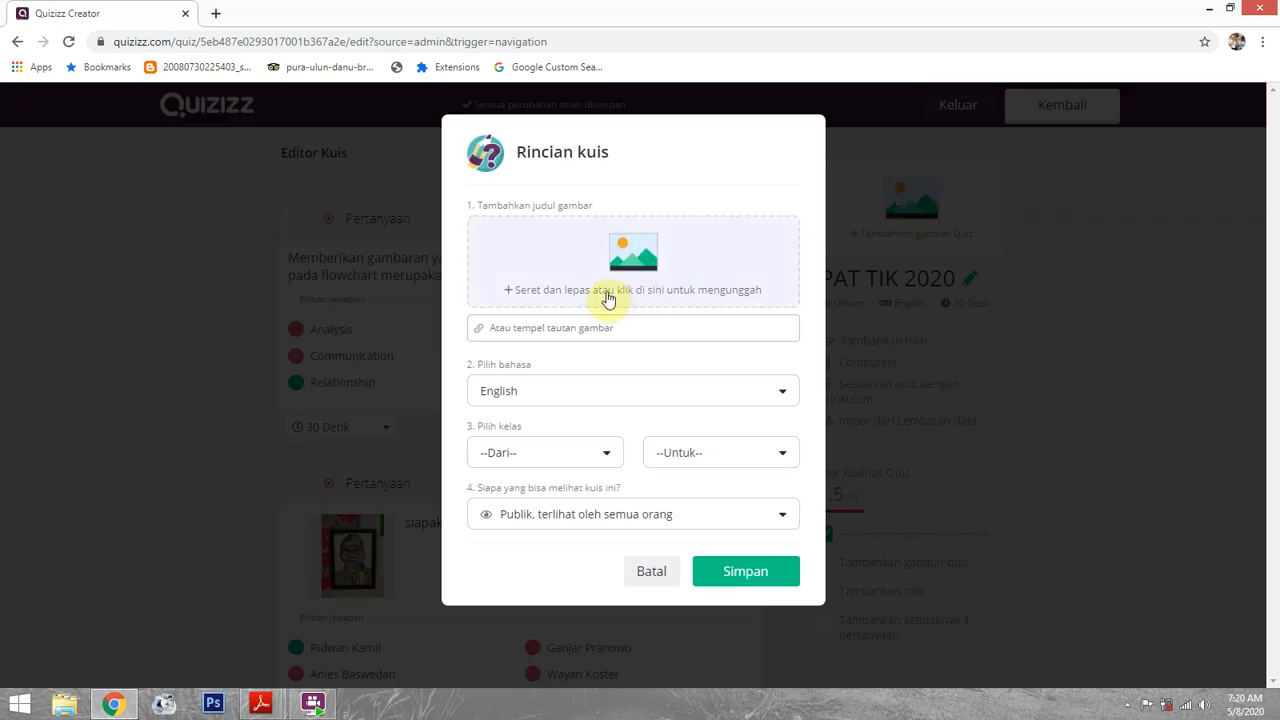
pyautogui.click(608, 265)
pyautogui.click(866, 437)
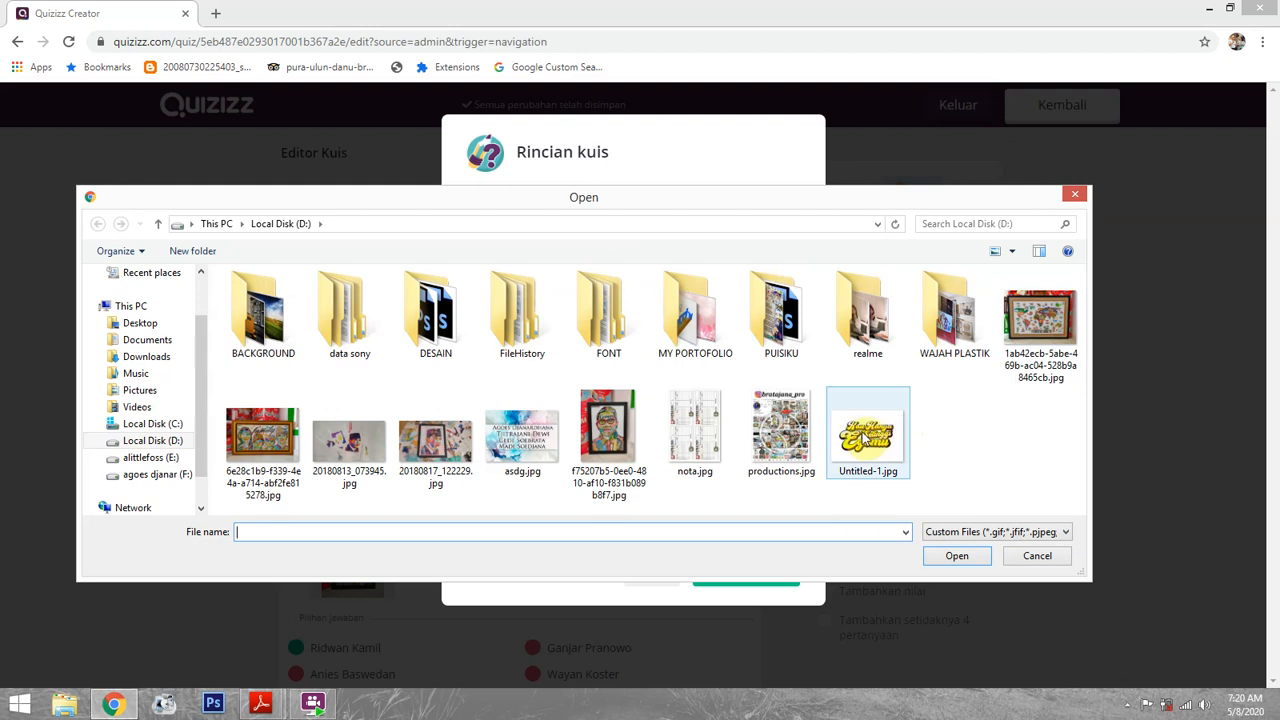
pyautogui.doubleClick(866, 437)
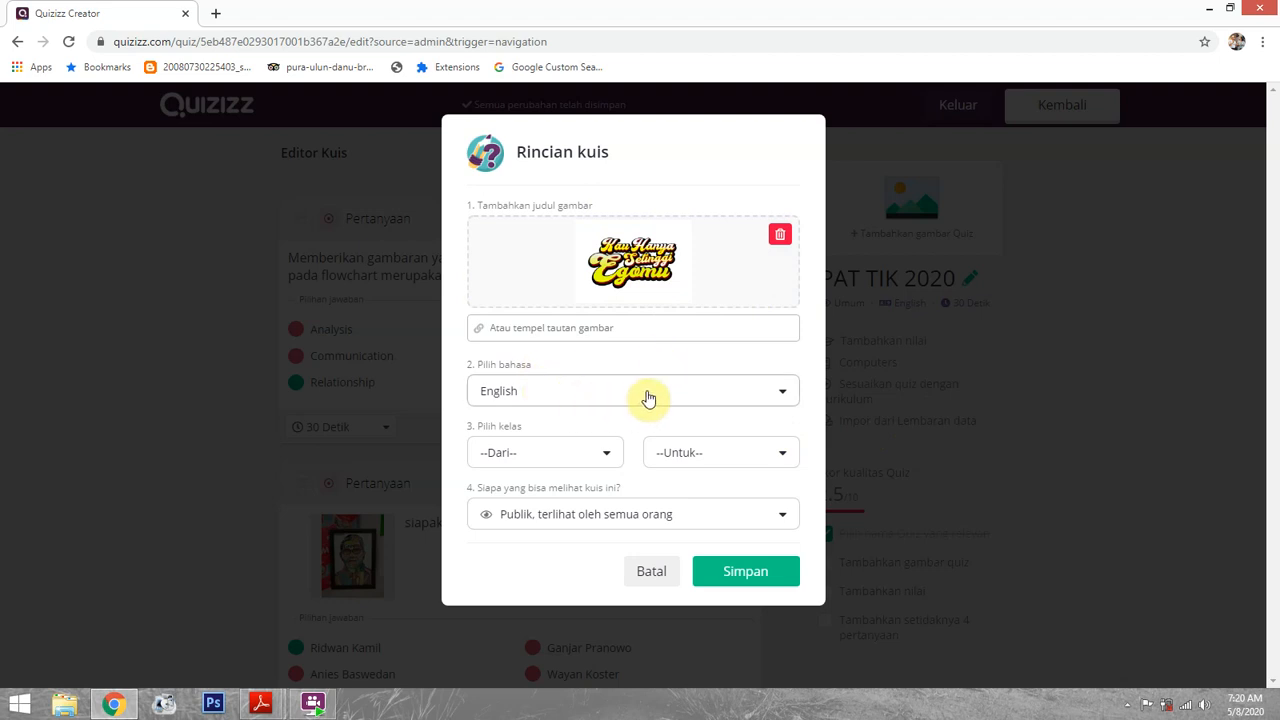
# Set the quiz language to Indonesian in the quiz details
pyautogui.click(743, 391)
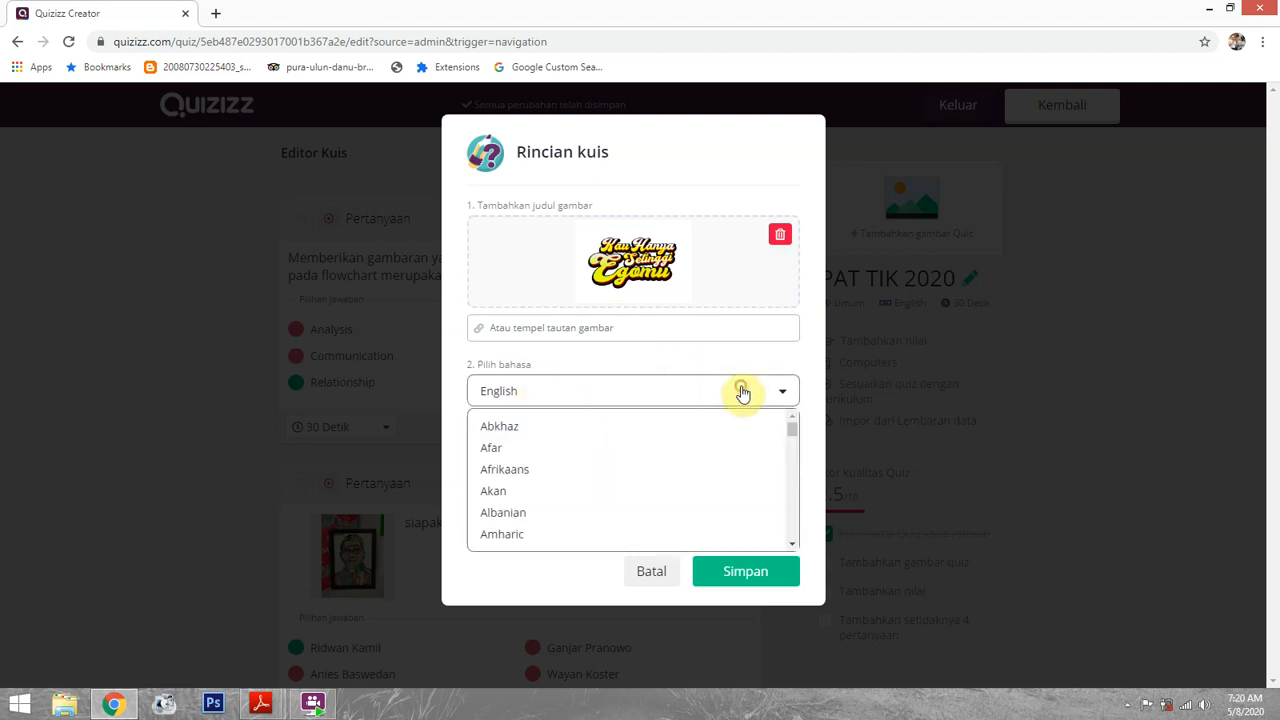
pyautogui.scroll(-10, 737, 434)
pyautogui.scroll(-2, 737, 437)
pyautogui.scroll(2, 737, 431)
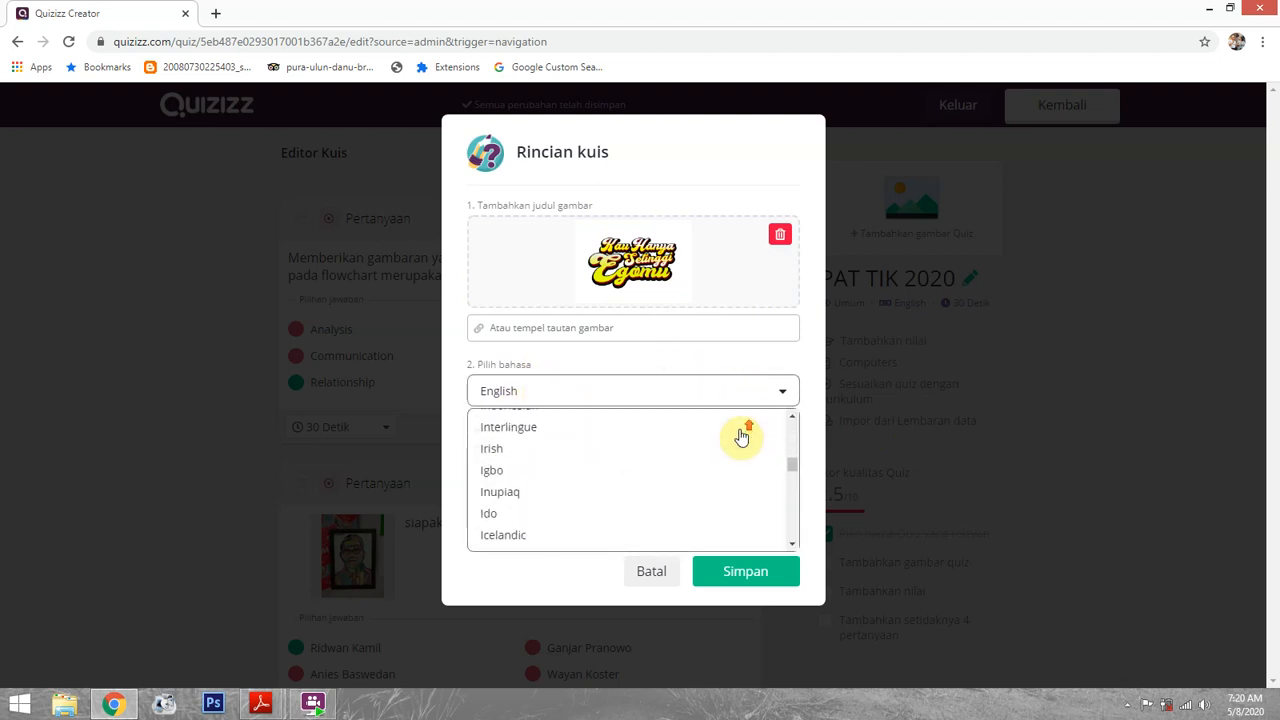
pyautogui.scroll(1, 600, 445)
pyautogui.scroll(2, 537, 454)
pyautogui.scroll(-3, 538, 456)
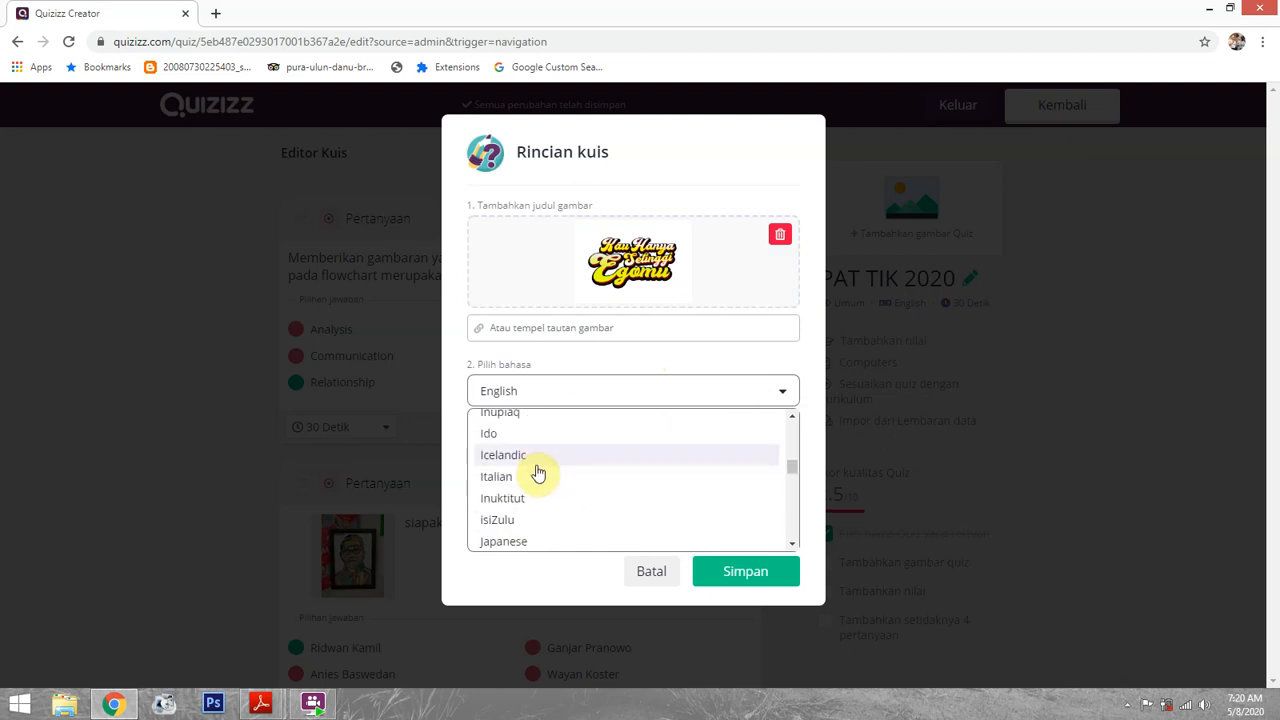
pyautogui.scroll(-2, 540, 470)
pyautogui.scroll(3, 540, 470)
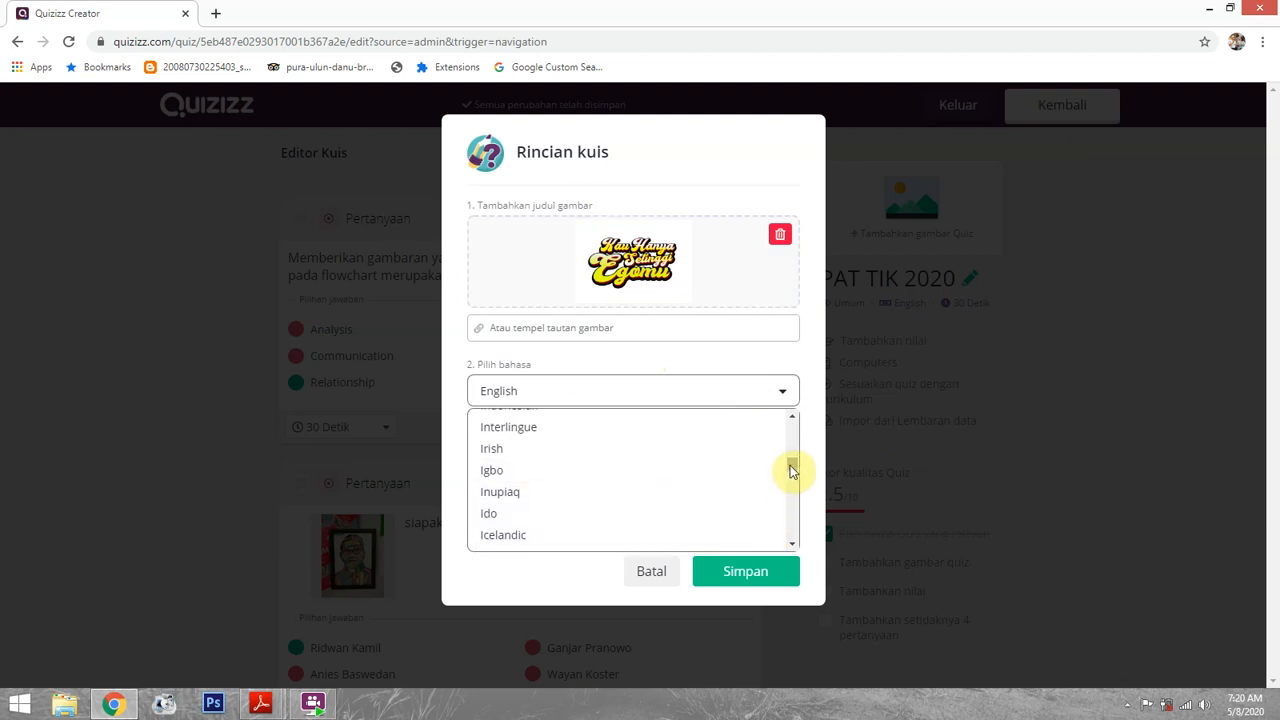
pyautogui.scroll(1, 792, 466)
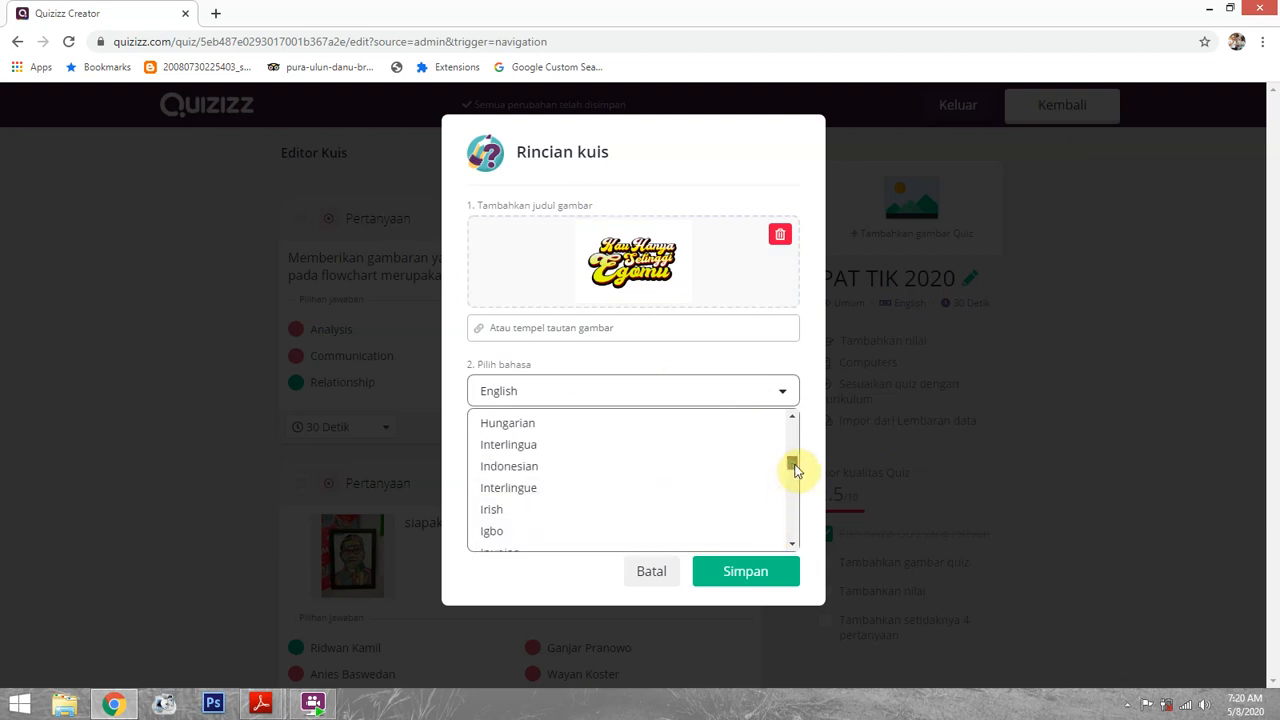
pyautogui.click(542, 468)
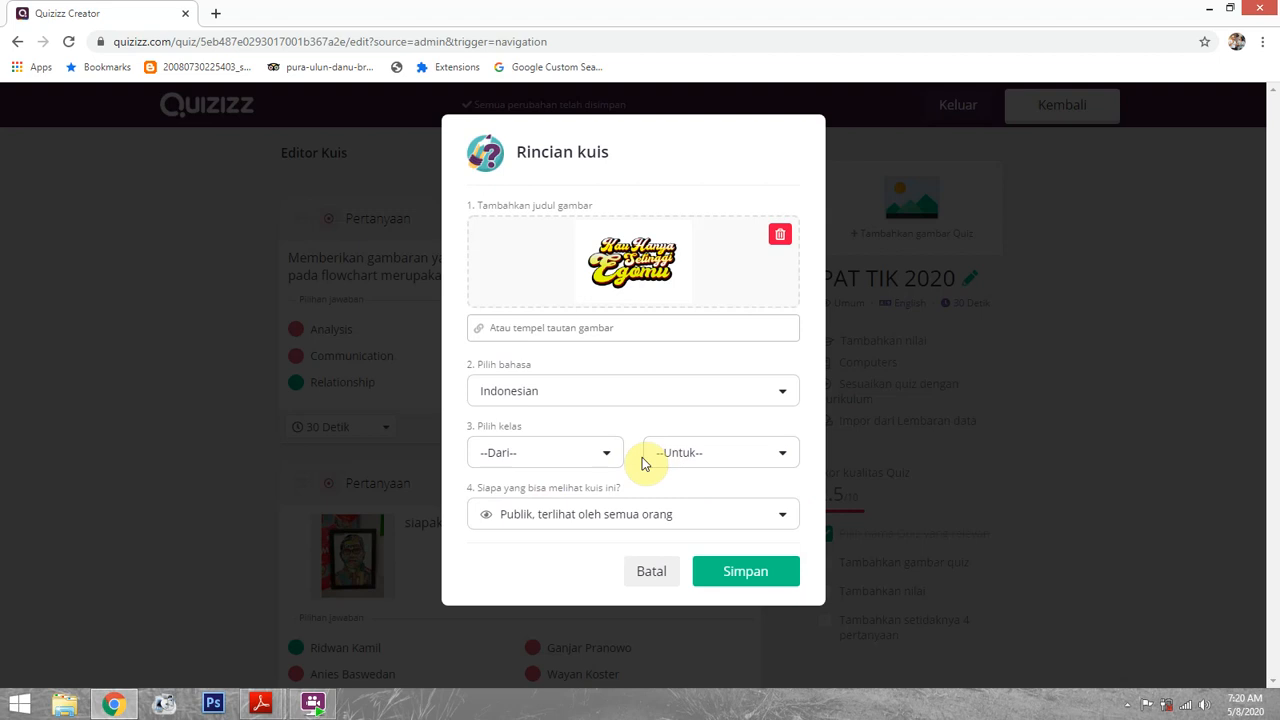
# Set the starting grade of the quiz to University in the quiz details
pyautogui.click(557, 453)
pyautogui.scroll(-3, 539, 576)
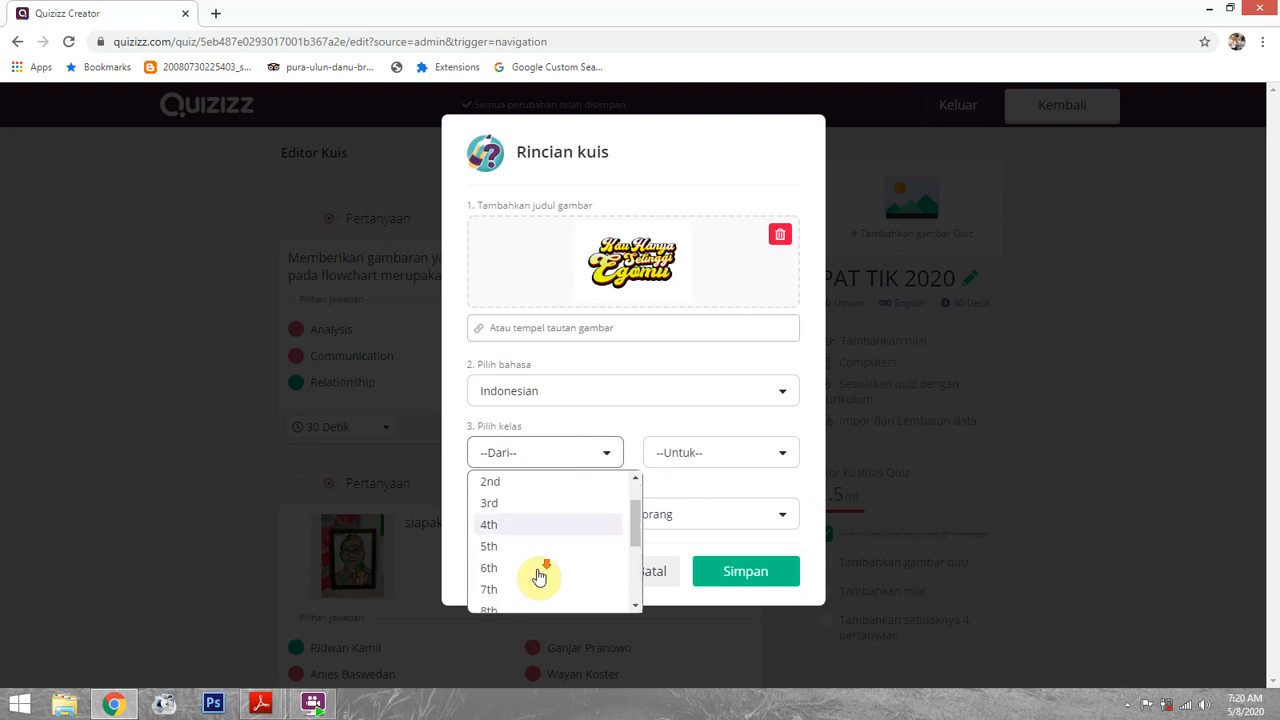
pyautogui.scroll(3, 539, 576)
pyautogui.scroll(-1, 539, 576)
pyautogui.scroll(-2, 528, 537)
pyautogui.scroll(1, 533, 540)
pyautogui.scroll(-1, 533, 540)
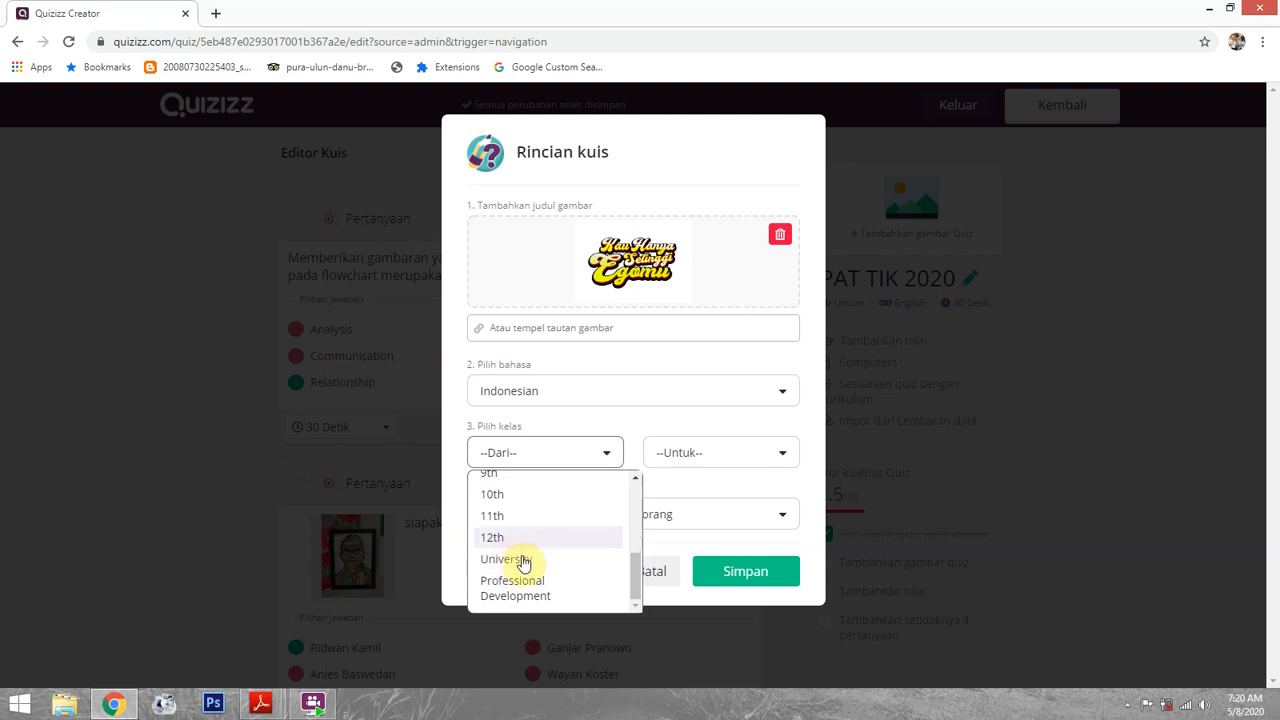
pyautogui.click(520, 559)
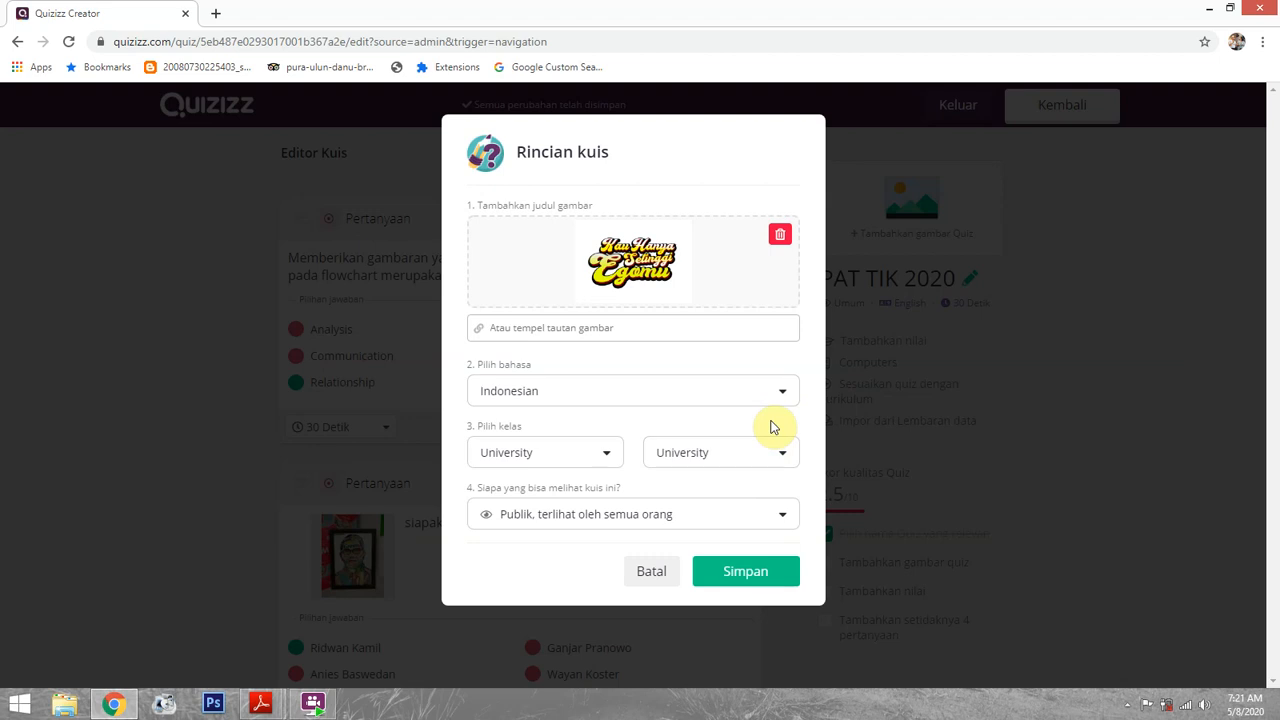
# Check the visibility options, keep the quiz public for everyone, and save the quiz details
pyautogui.click(625, 518)
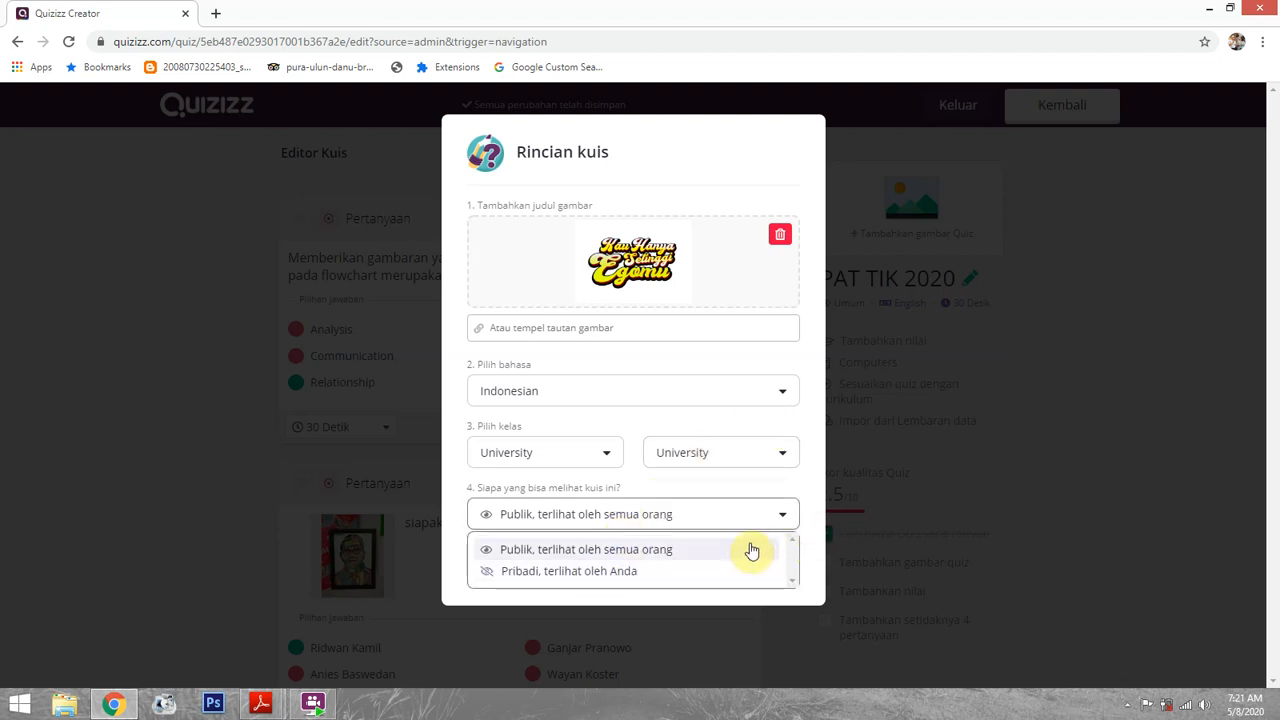
pyautogui.click(808, 473)
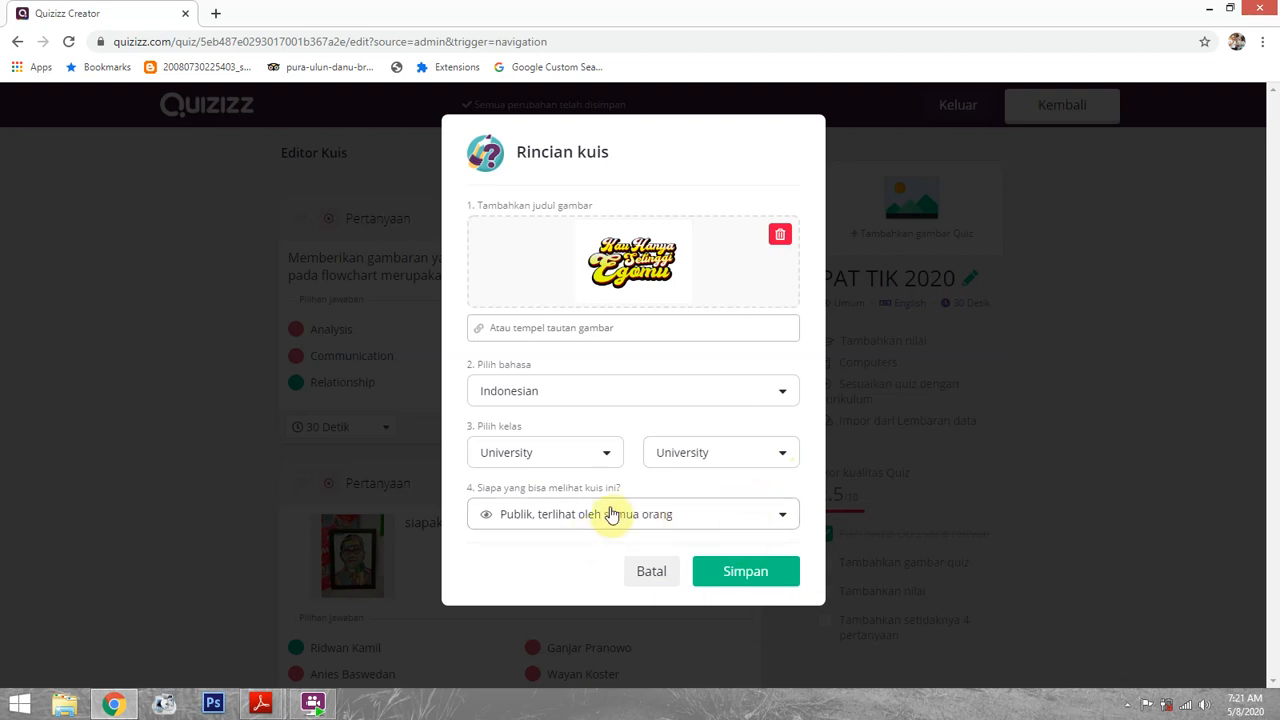
pyautogui.click(744, 576)
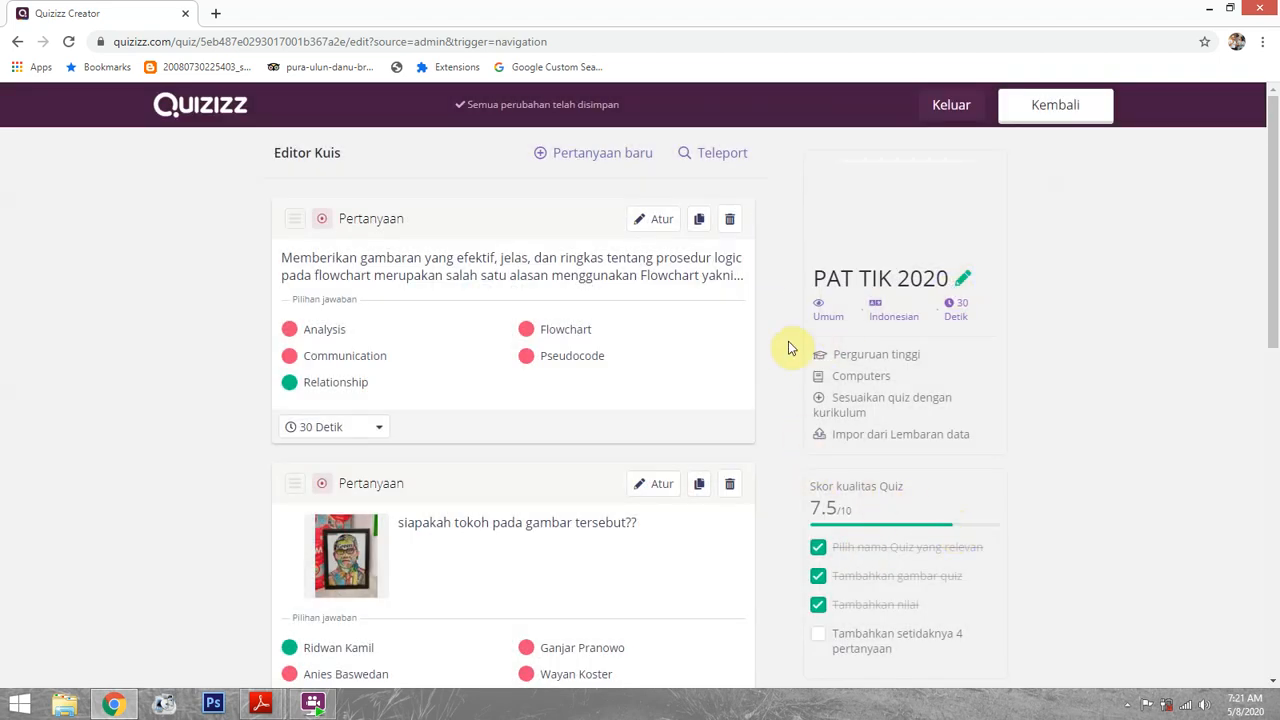
# Review both questions in the editor and return to the PAT TIK 2020 quiz page
pyautogui.scroll(-2, 651, 356)
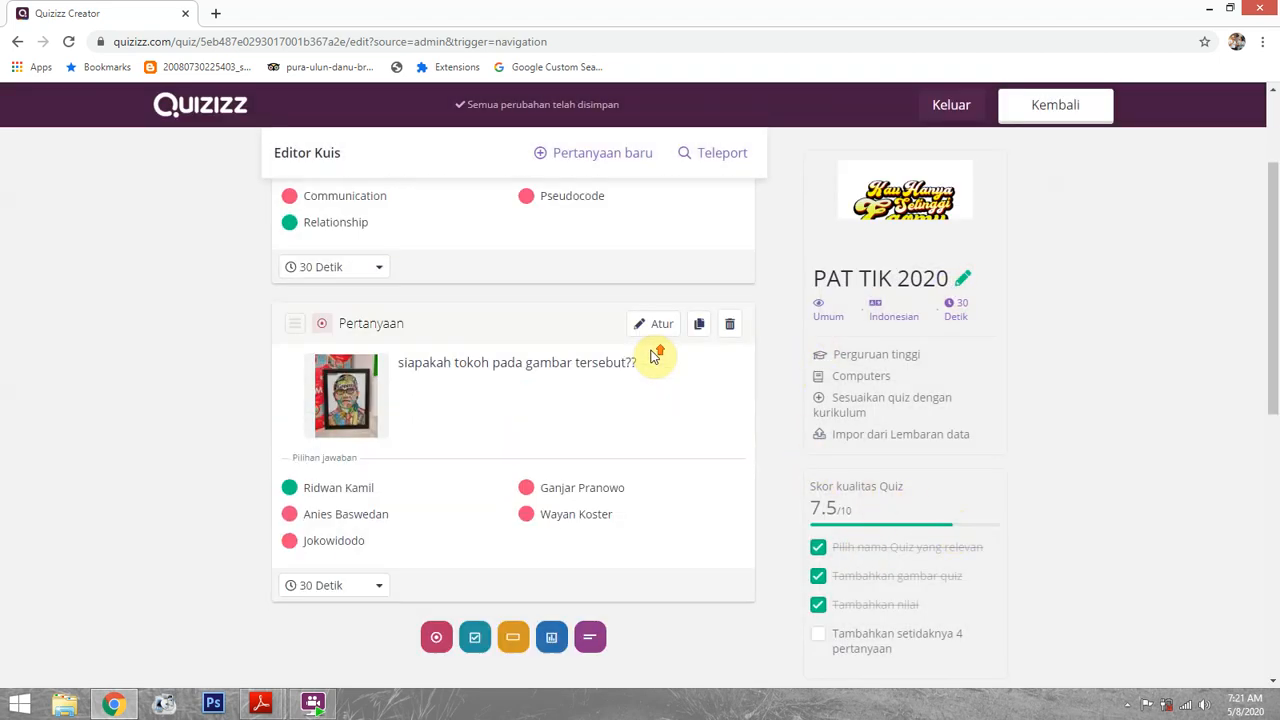
pyautogui.scroll(2, 651, 356)
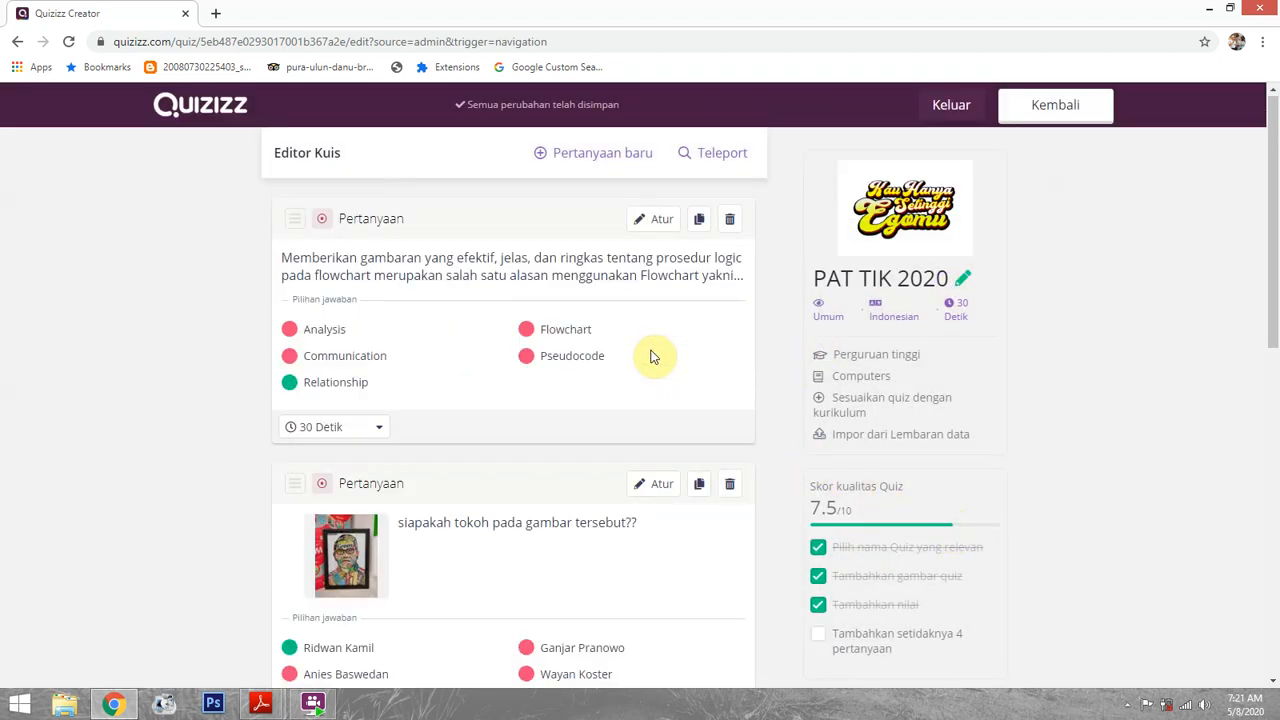
pyautogui.click(1040, 115)
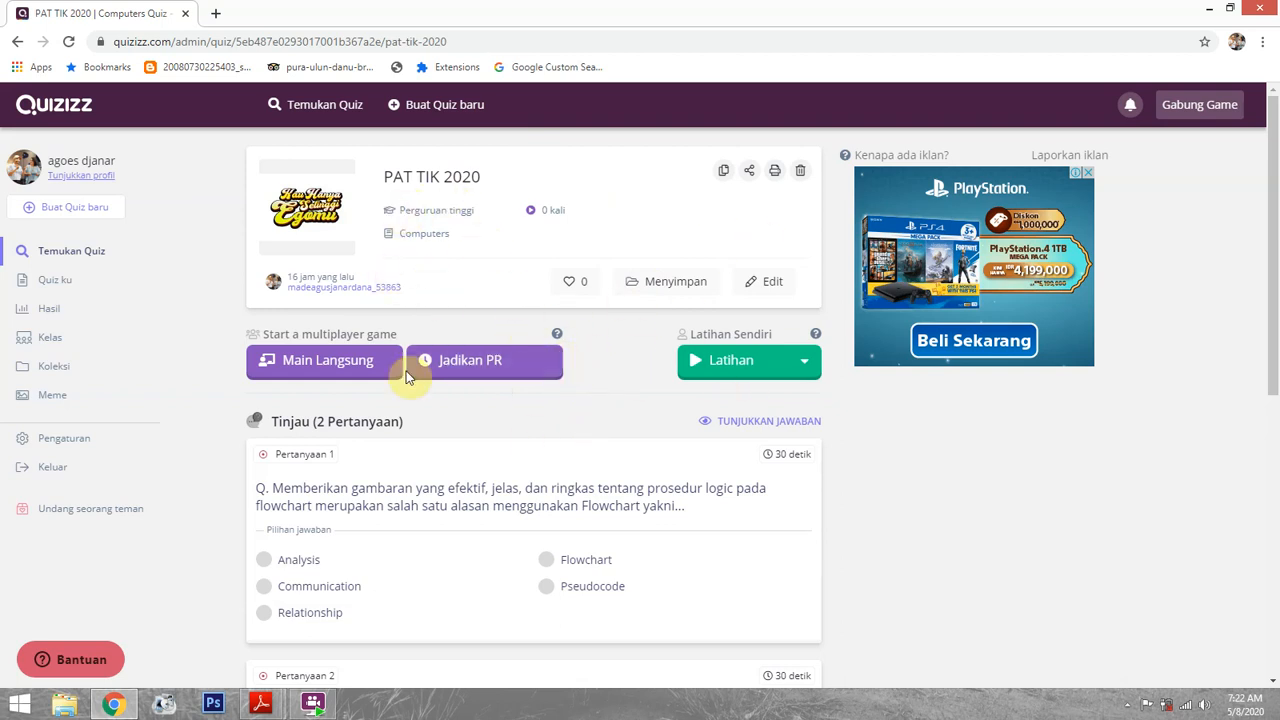
# Review both questions and their answer choices on the PAT TIK 2020 quiz page
pyautogui.scroll(-7, 412, 322)
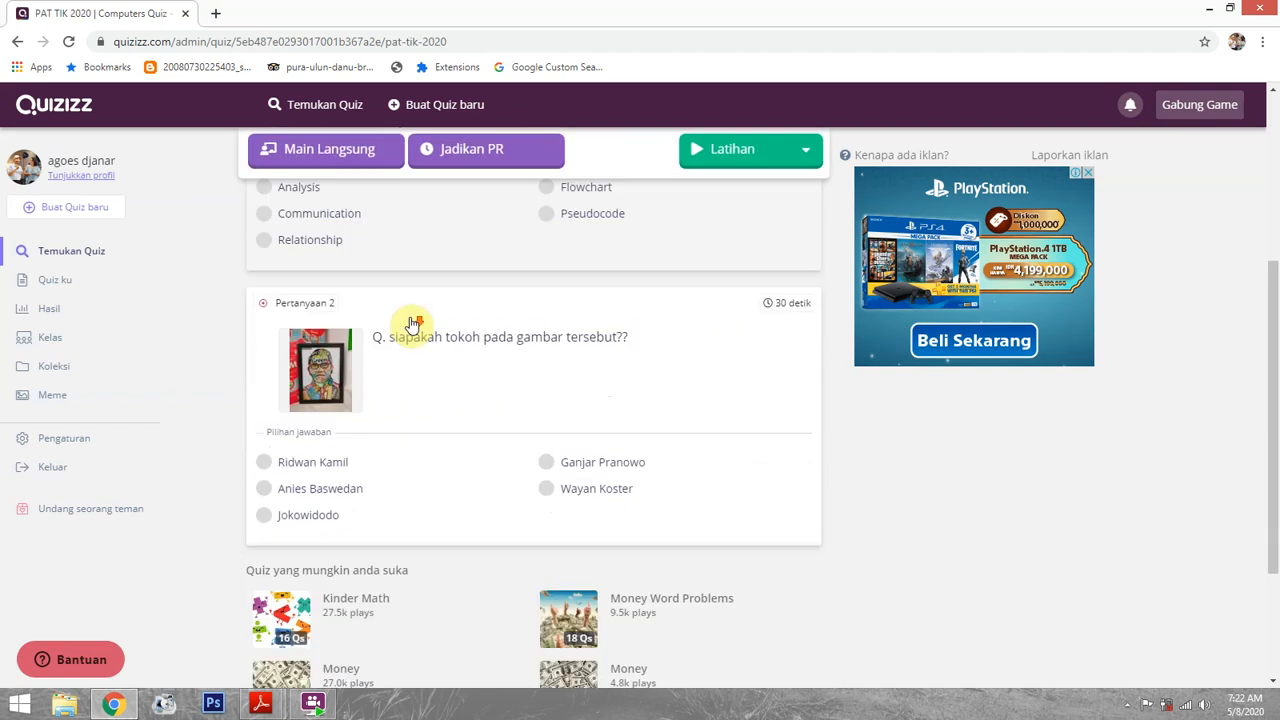
pyautogui.scroll(7, 414, 322)
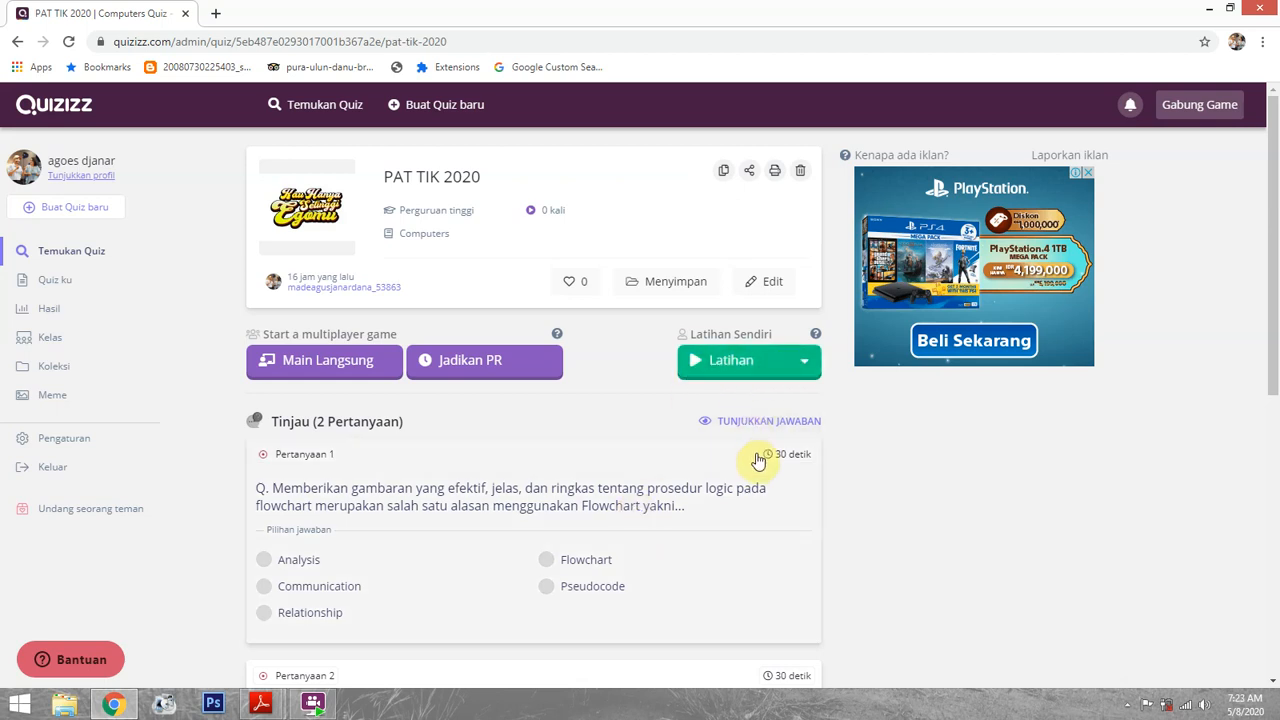
pyautogui.scroll(-6, 514, 491)
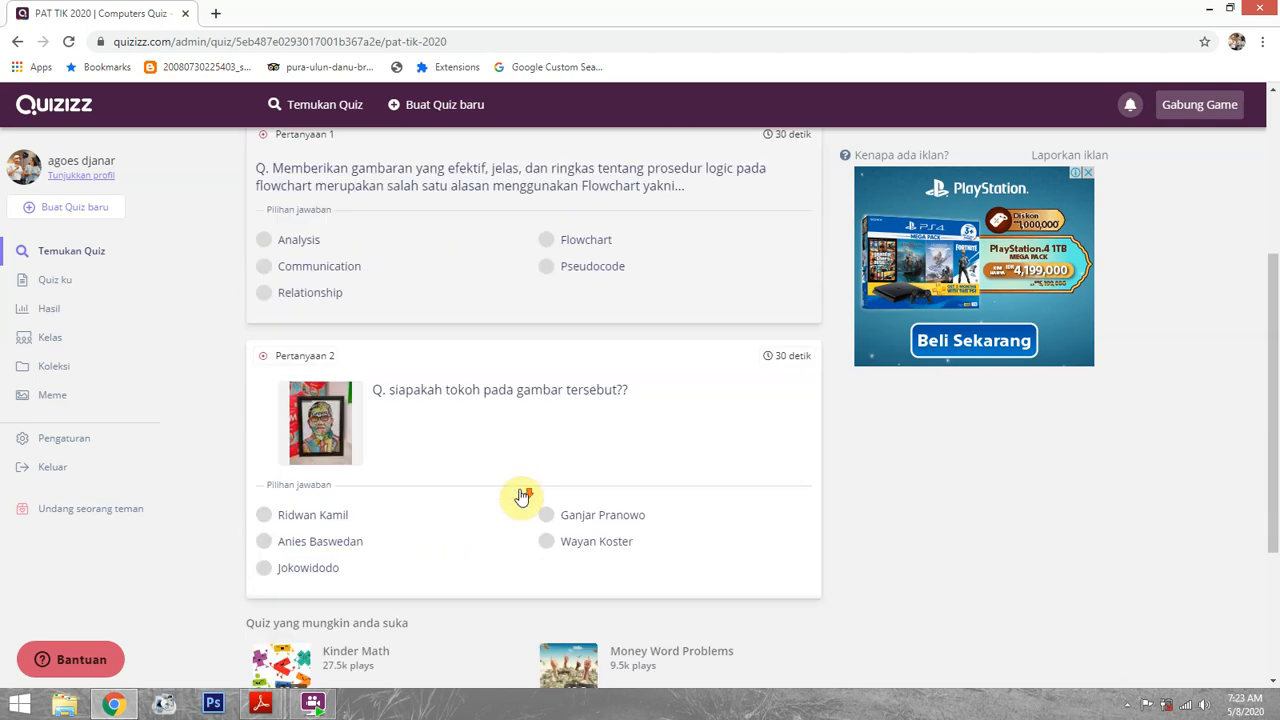
pyautogui.scroll(5, 522, 492)
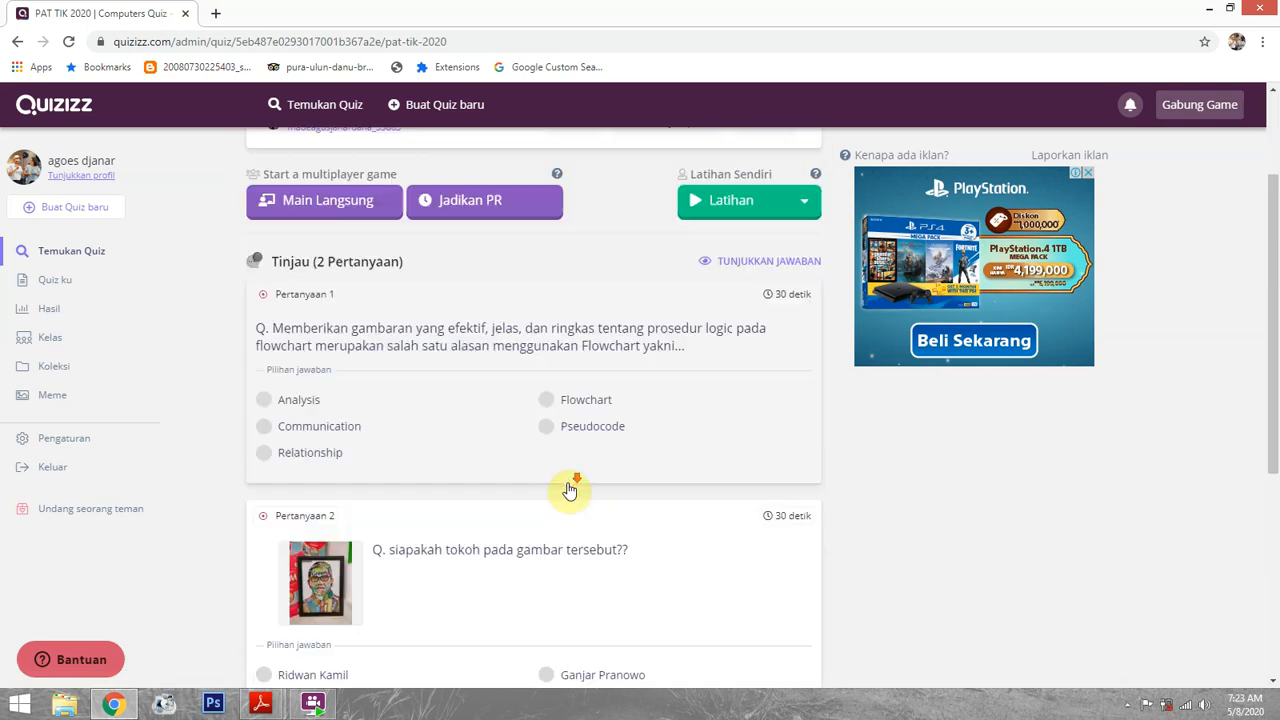
pyautogui.scroll(2, 570, 489)
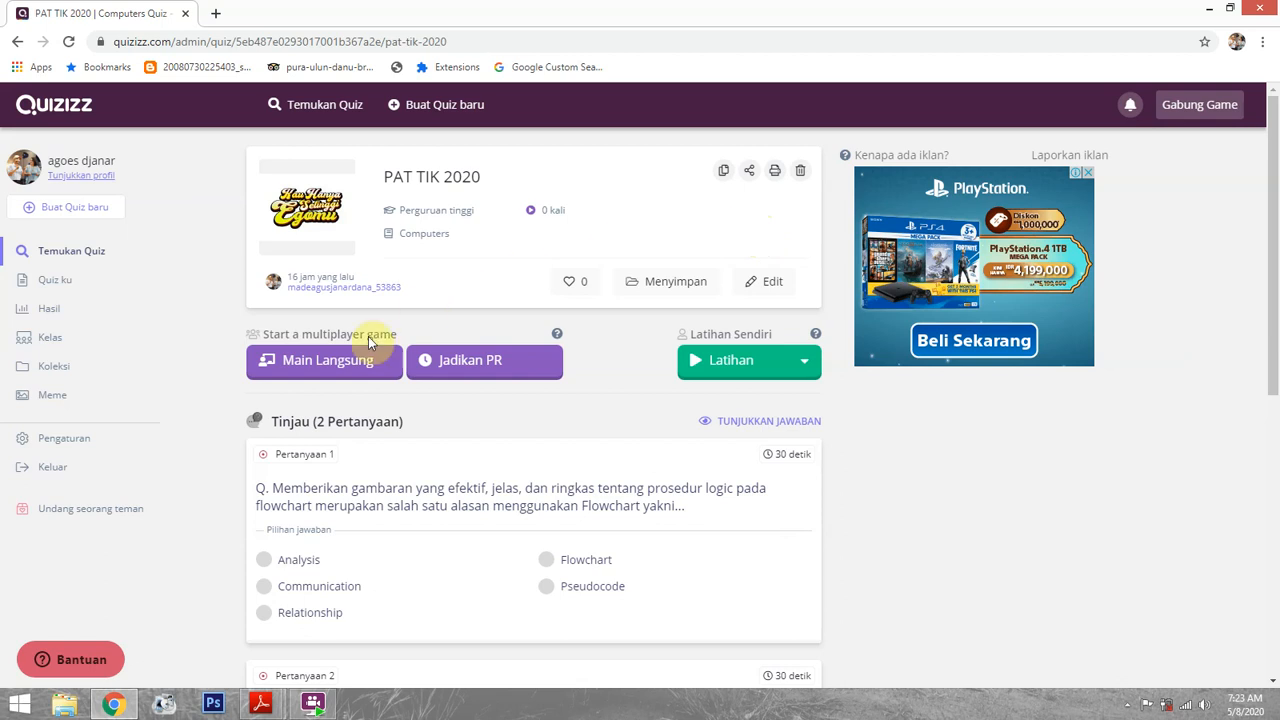
# Set up a live game for the quiz, compare the Ujian and Tim modes, and choose the Klasik mode
pyautogui.click(294, 362)
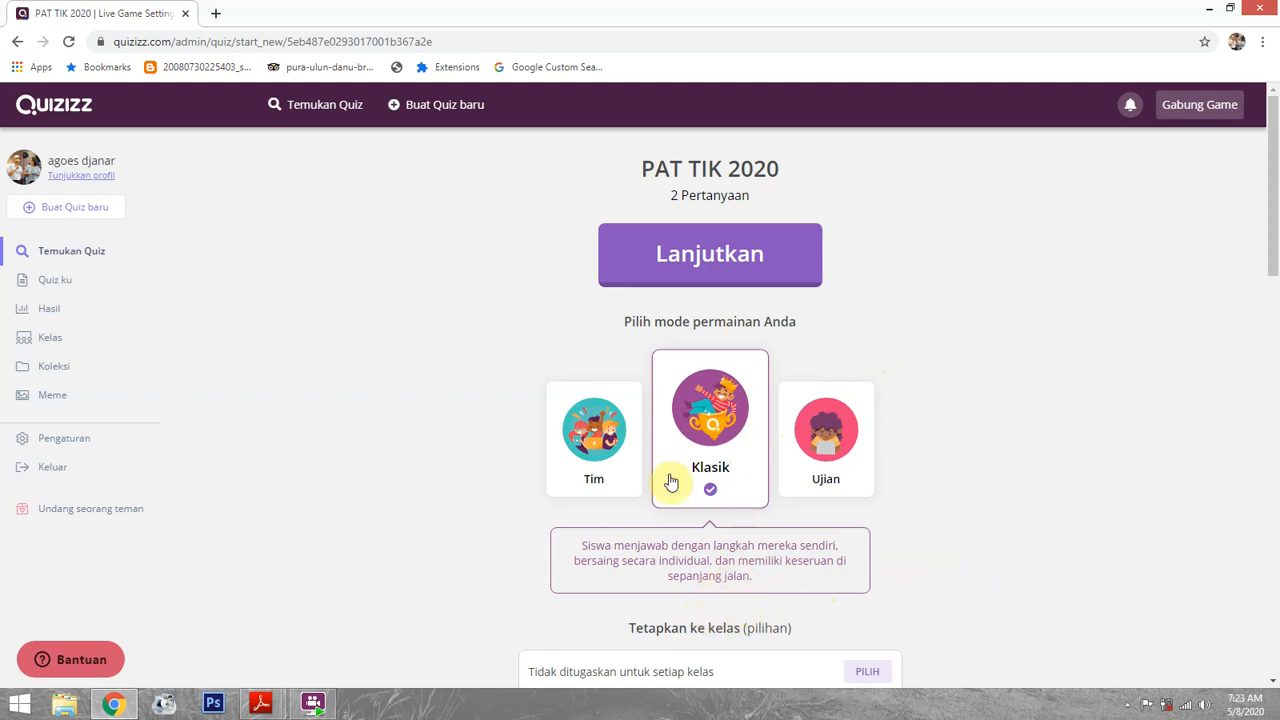
pyautogui.click(815, 430)
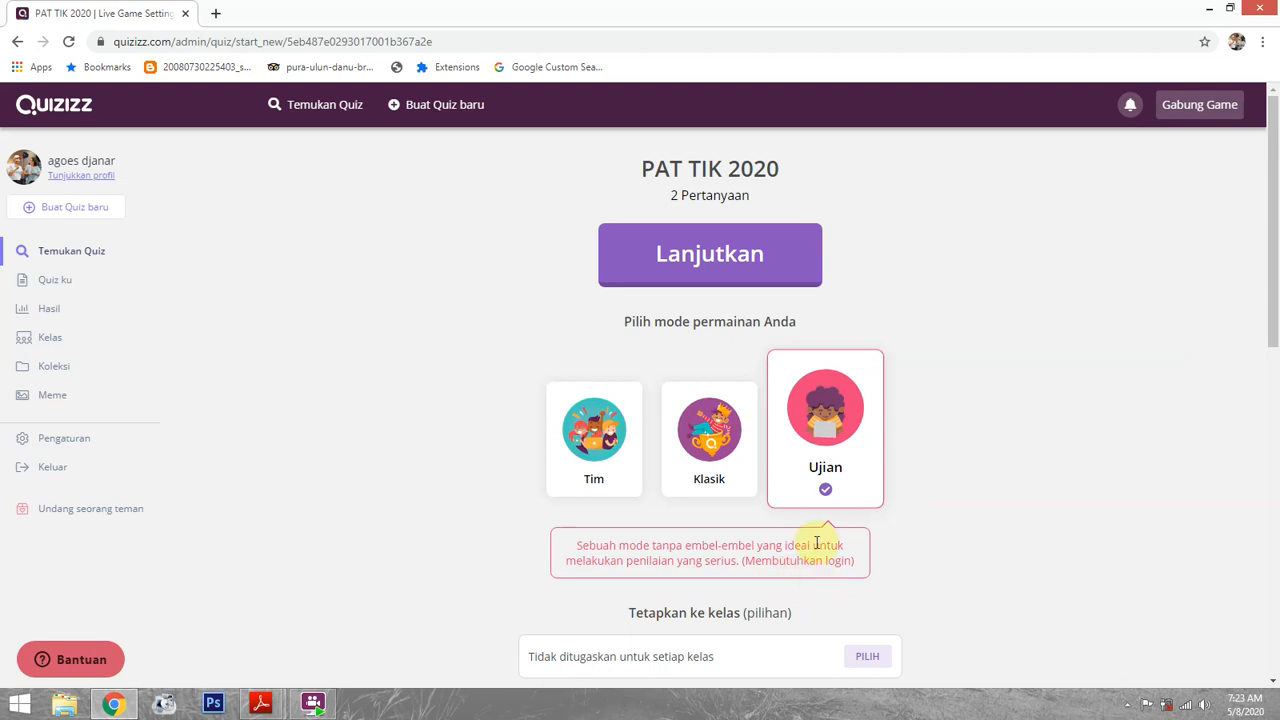
pyautogui.click(603, 432)
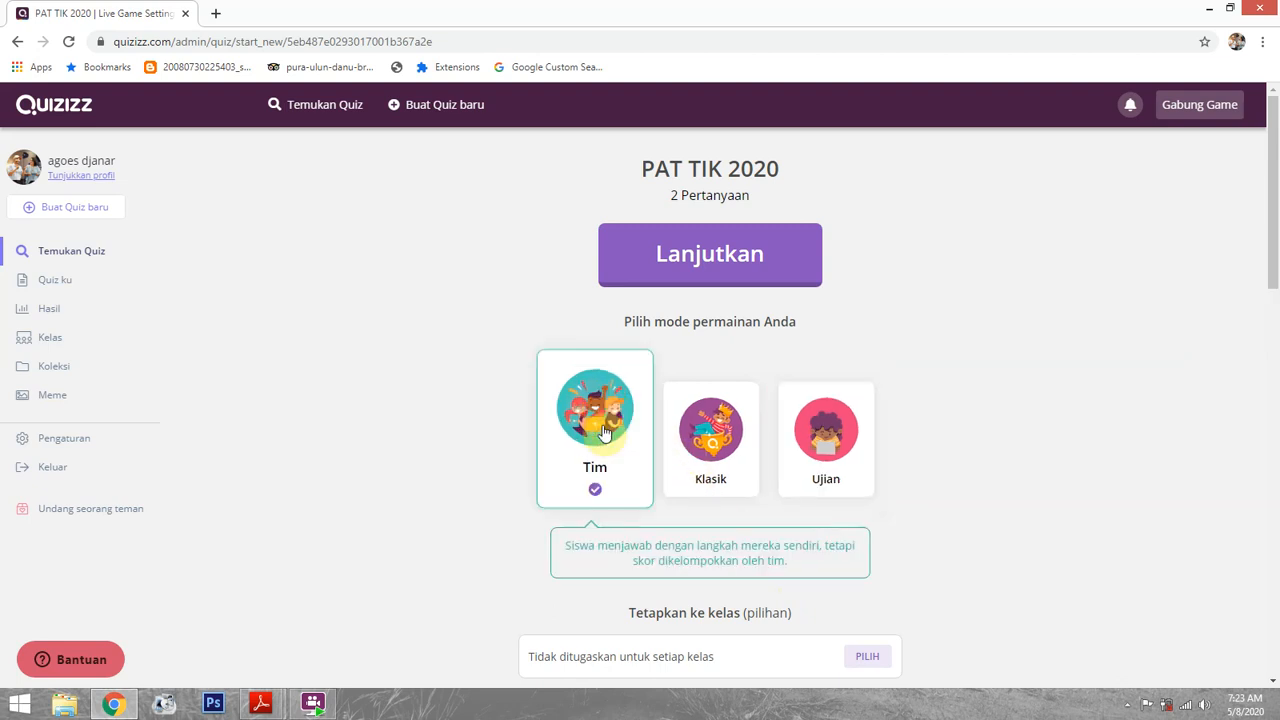
pyautogui.click(710, 436)
# Examine the general settings of the live game, including the student attempt limit, name factory and the options for showing answers during the game
pyautogui.scroll(-2, 710, 436)
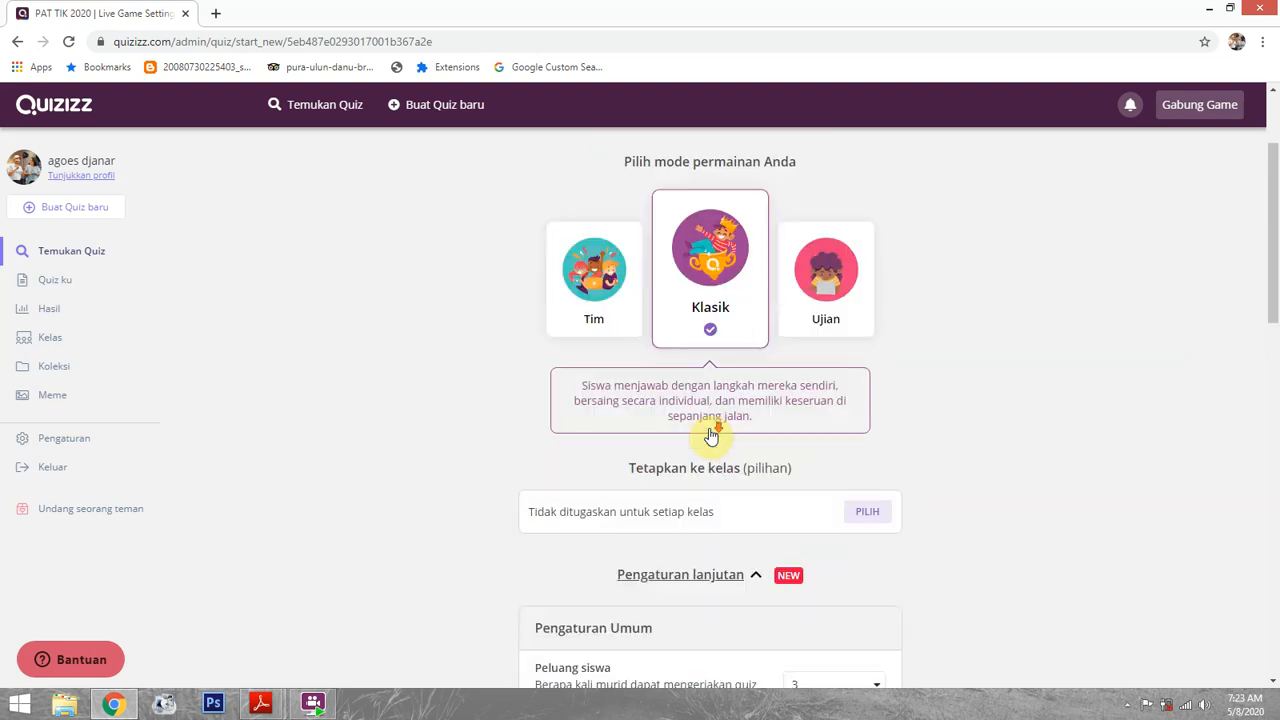
pyautogui.scroll(-1, 710, 435)
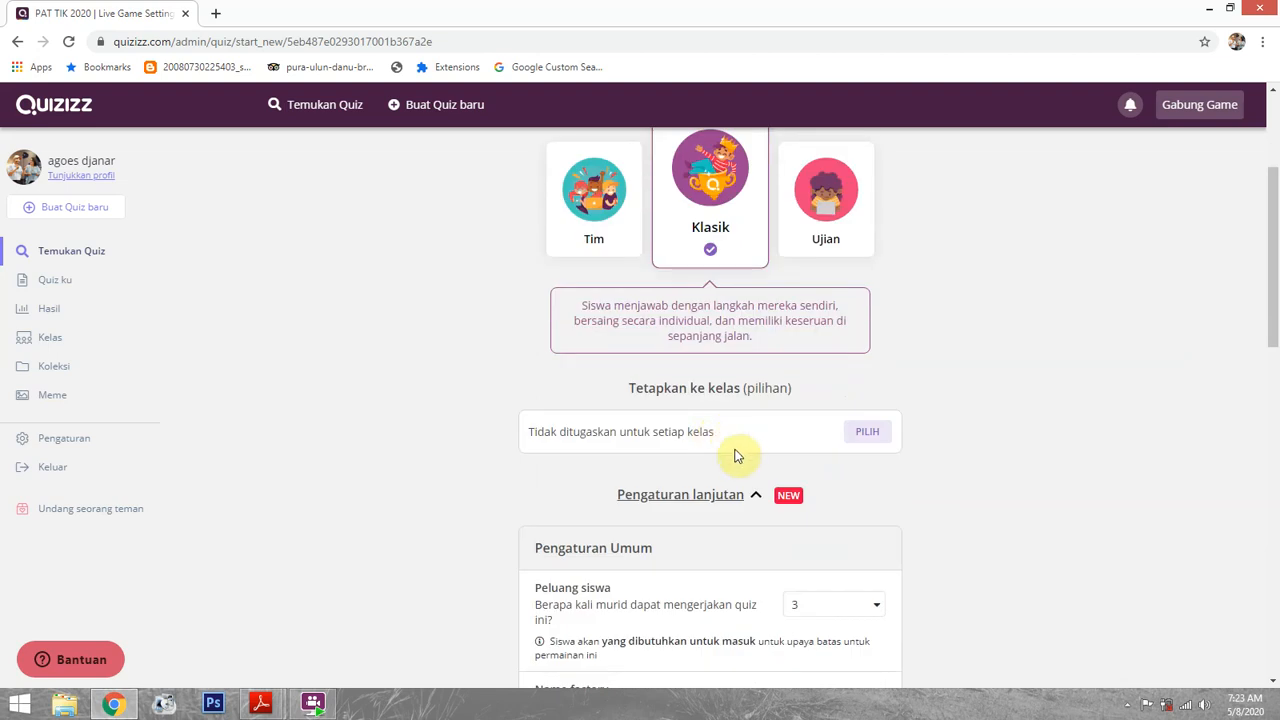
pyautogui.scroll(-1, 733, 463)
pyautogui.scroll(-1, 733, 463)
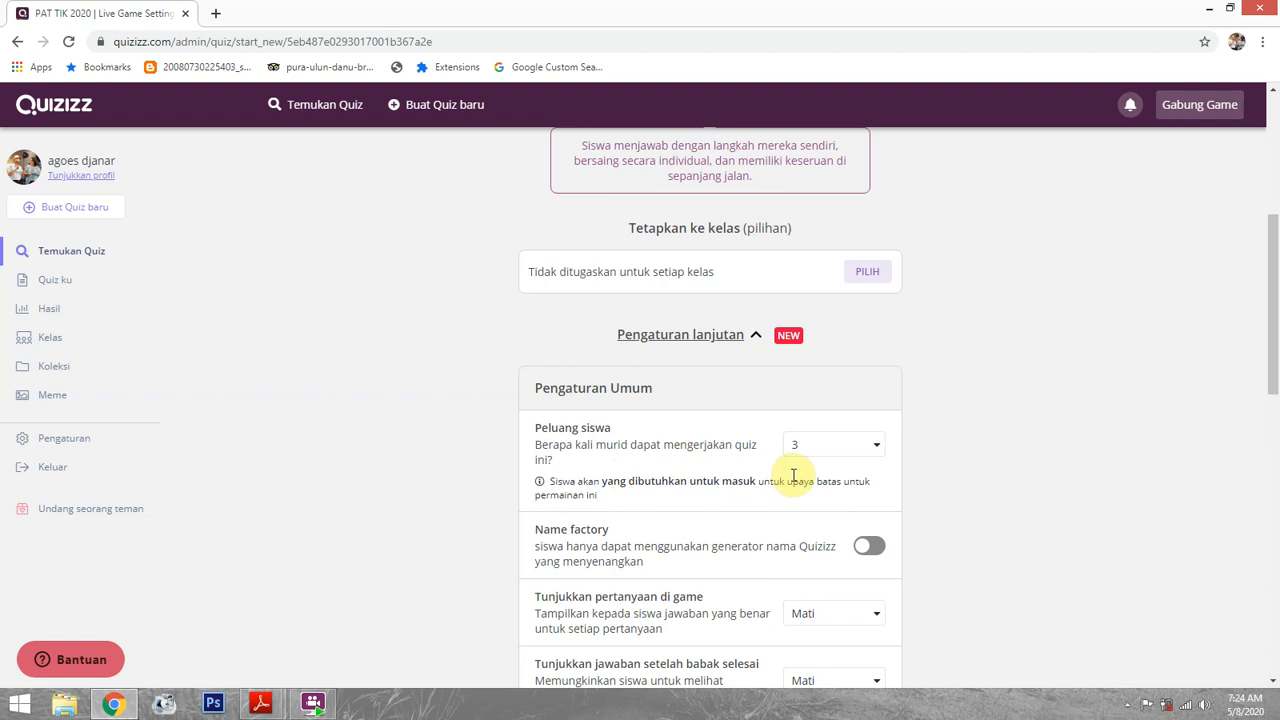
pyautogui.click(874, 444)
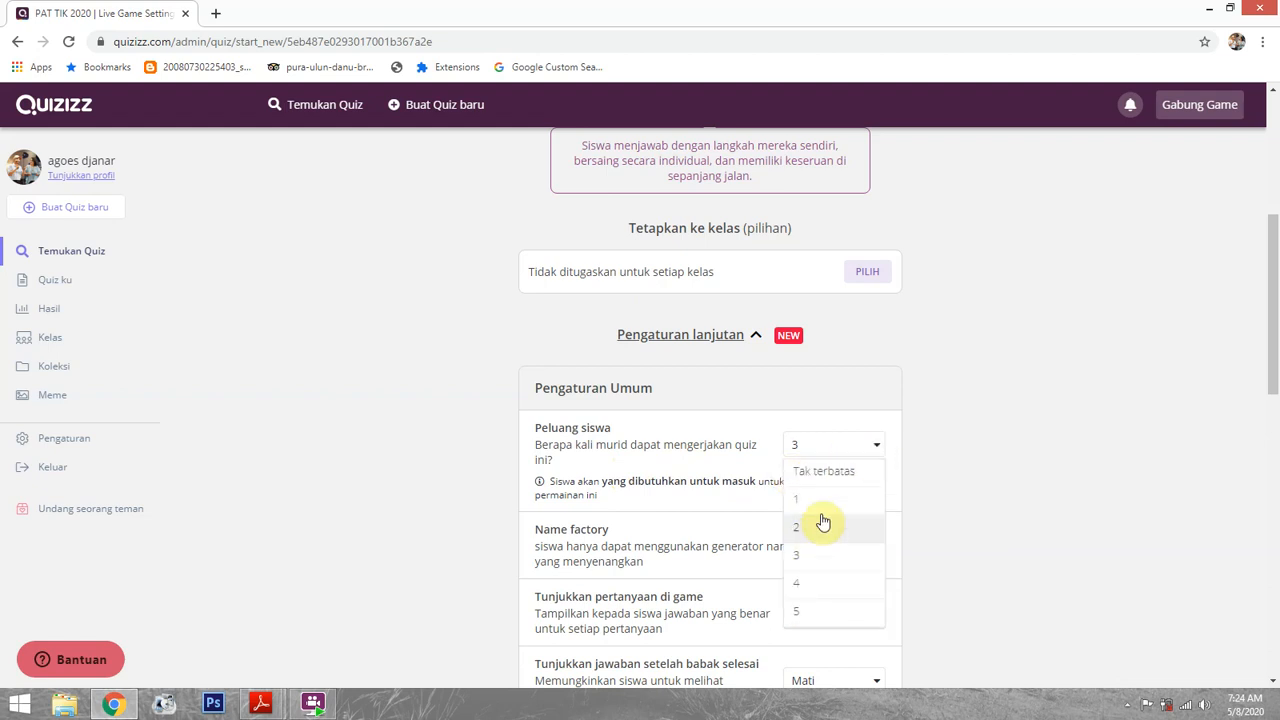
pyautogui.click(925, 402)
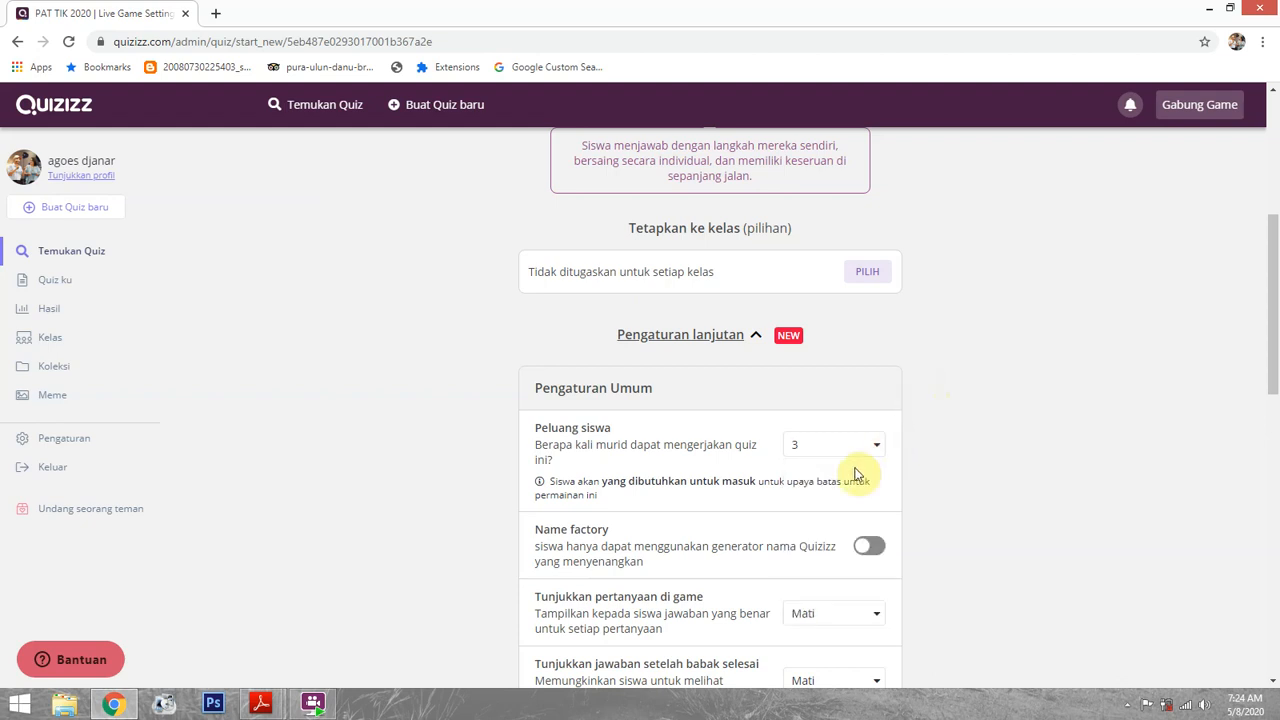
pyautogui.scroll(-1, 858, 480)
pyautogui.scroll(-1, 648, 495)
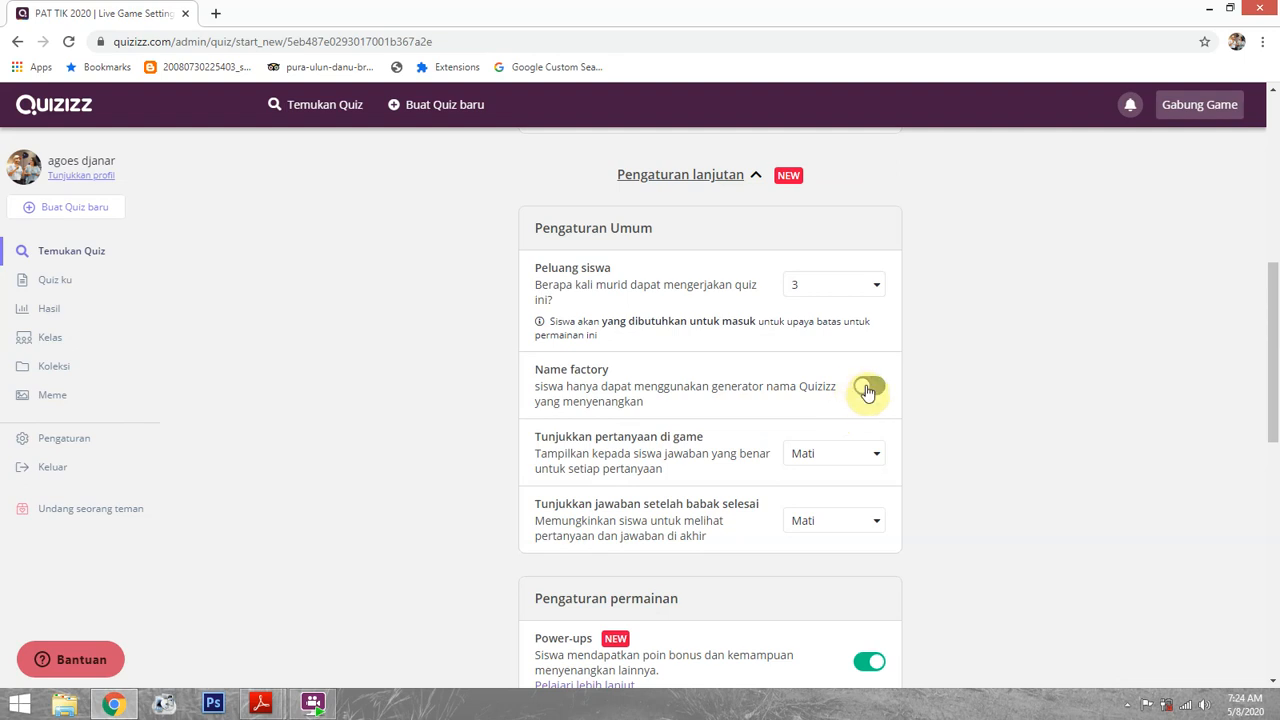
pyautogui.scroll(-1, 867, 391)
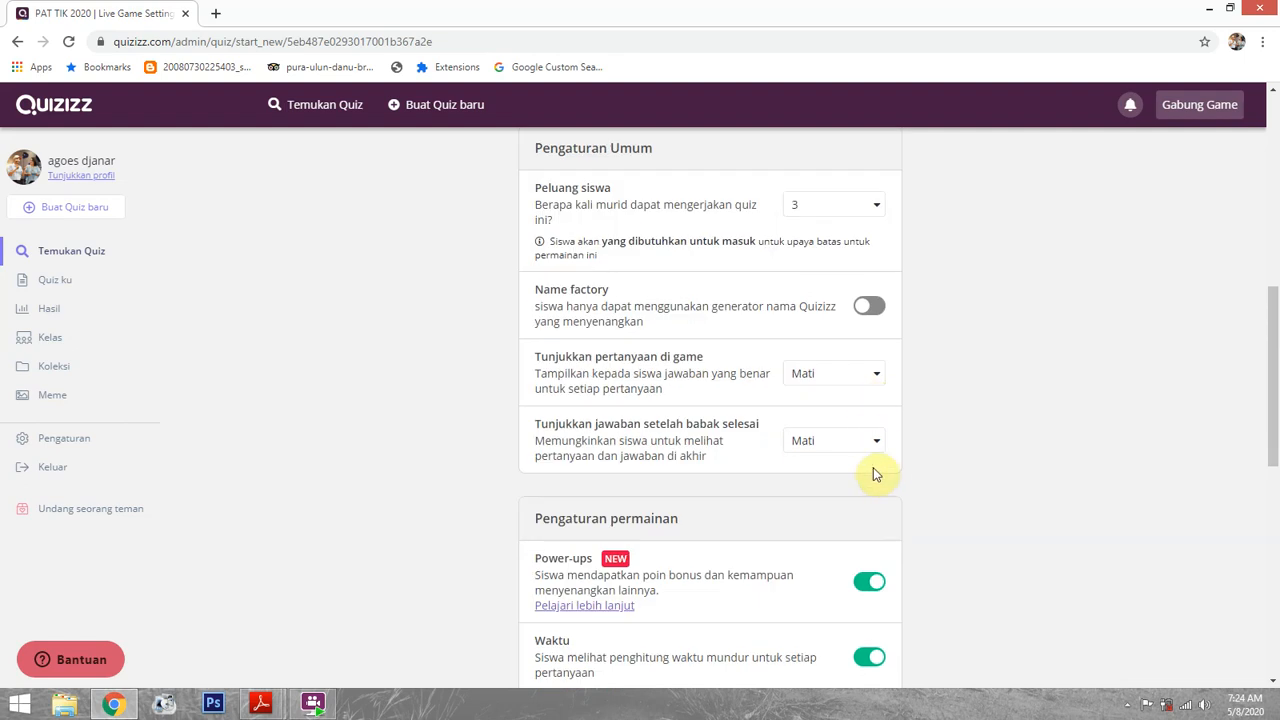
pyautogui.scroll(-1, 873, 467)
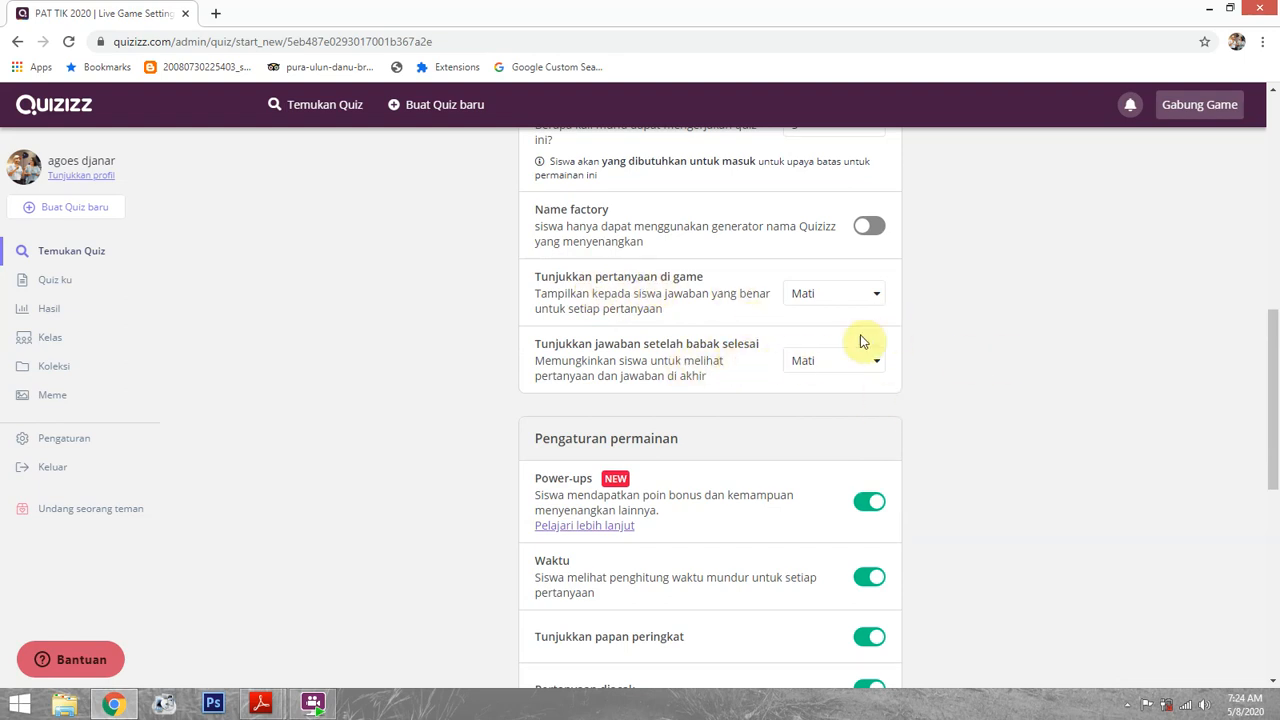
pyautogui.click(870, 297)
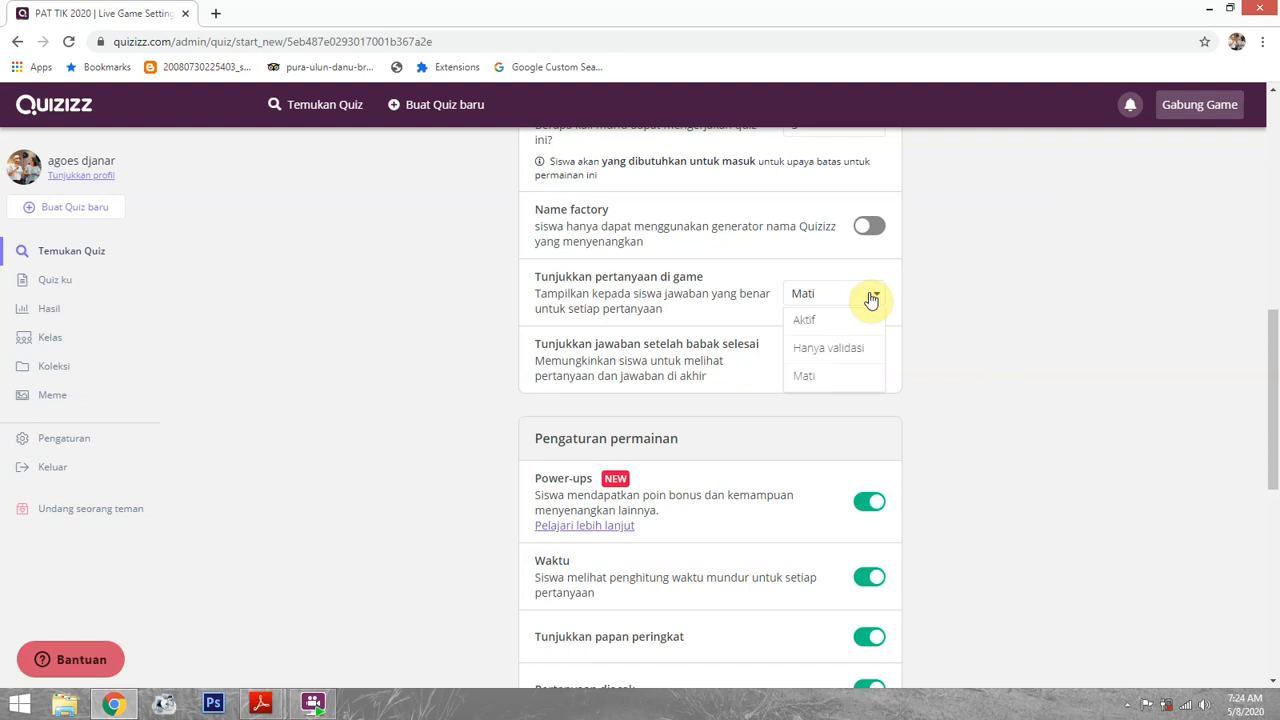
pyautogui.click(950, 300)
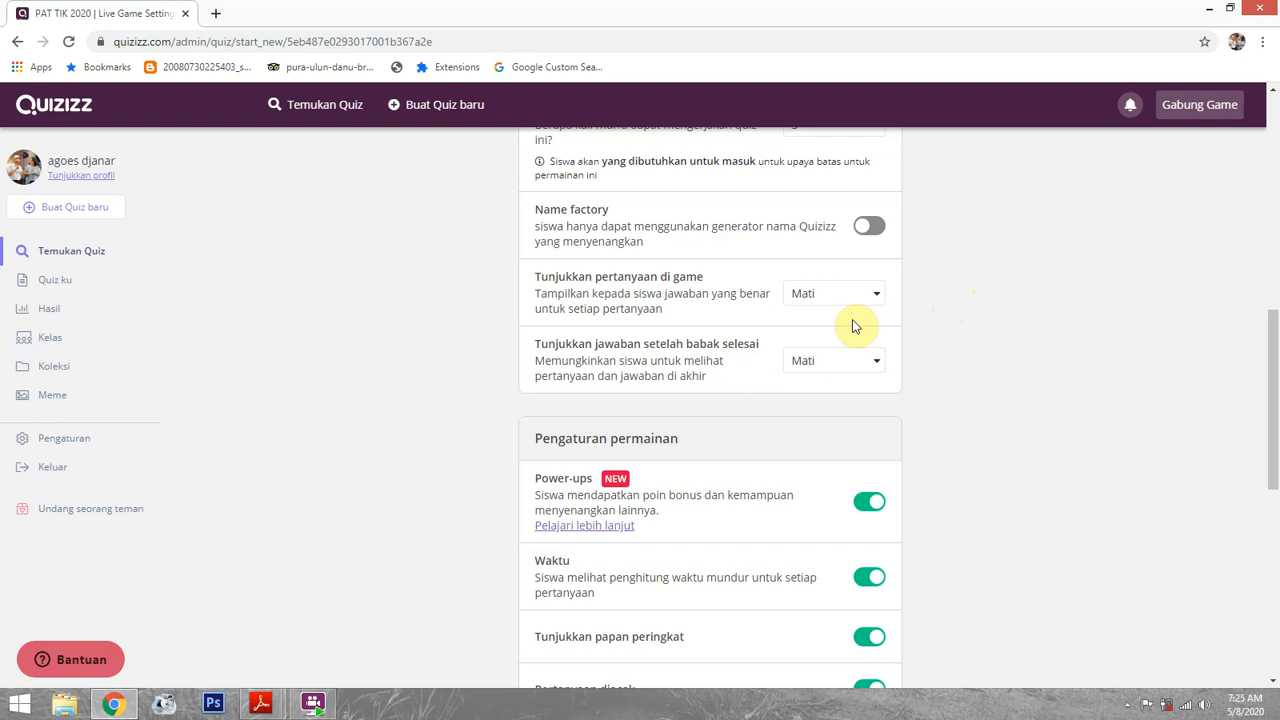
# Review the game settings and meme sets, and continue to the live game lobby
pyautogui.scroll(-1, 810, 363)
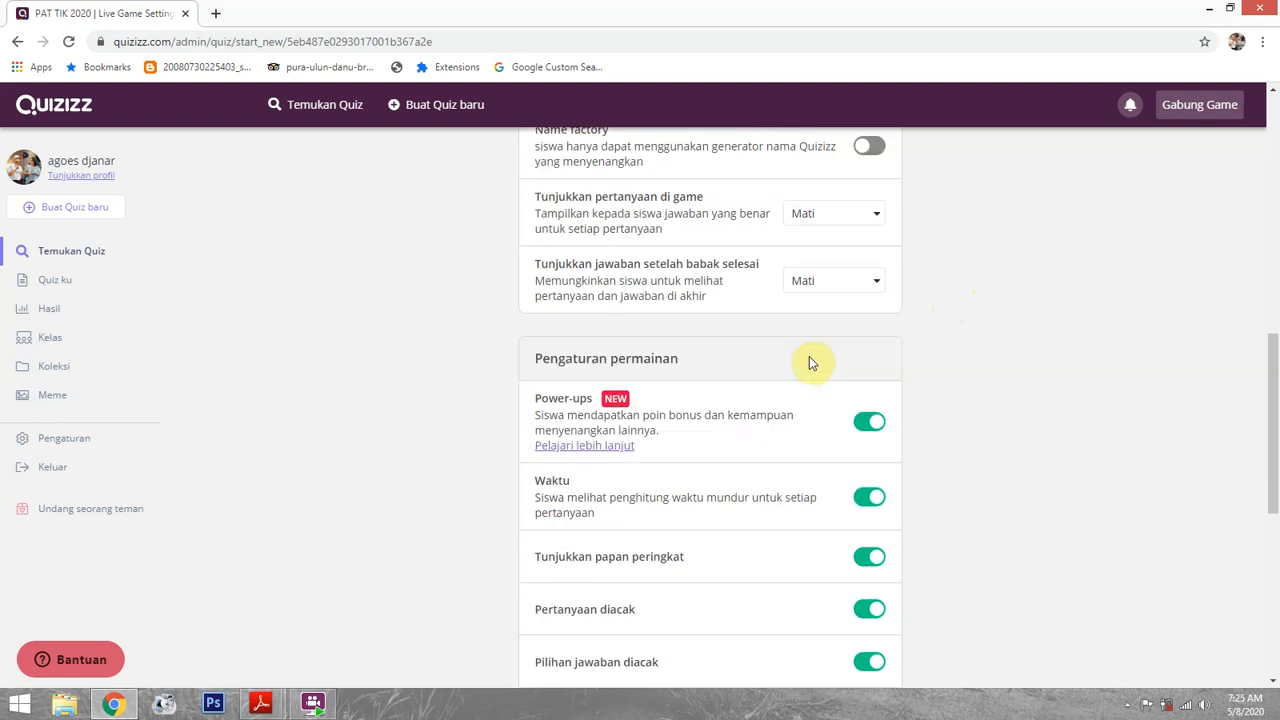
pyautogui.scroll(-1, 803, 380)
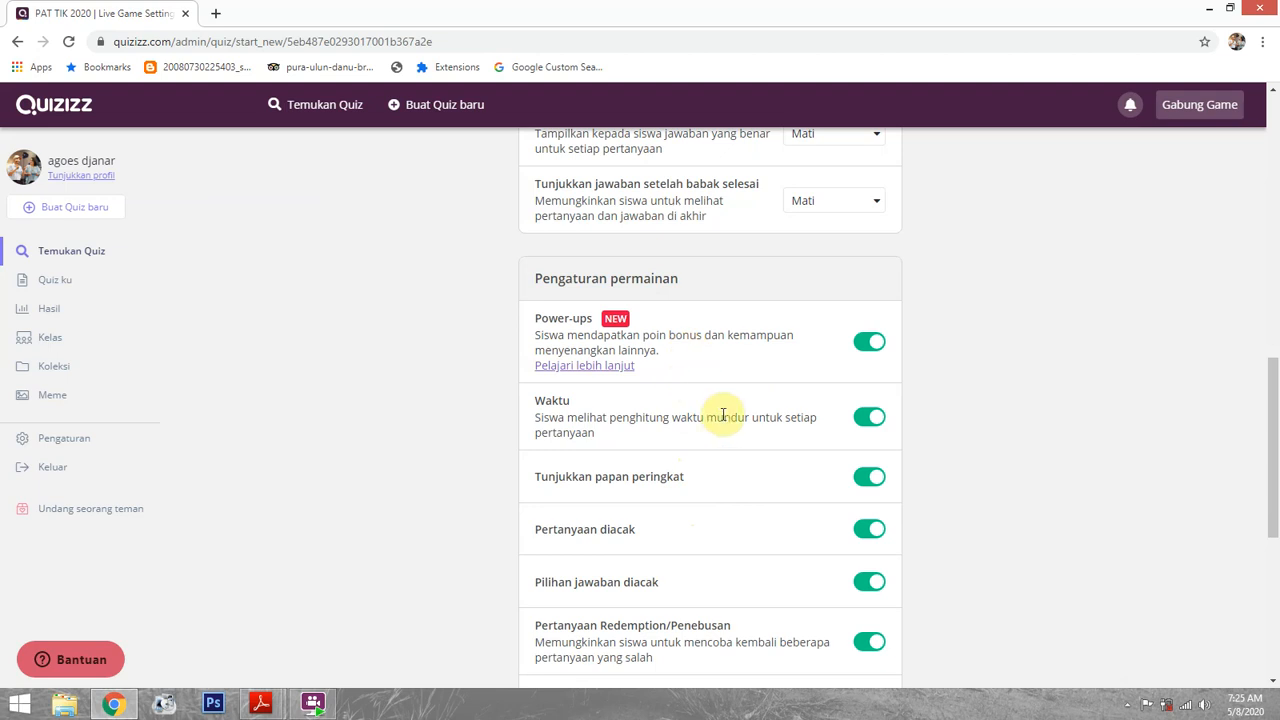
pyautogui.scroll(-1, 723, 415)
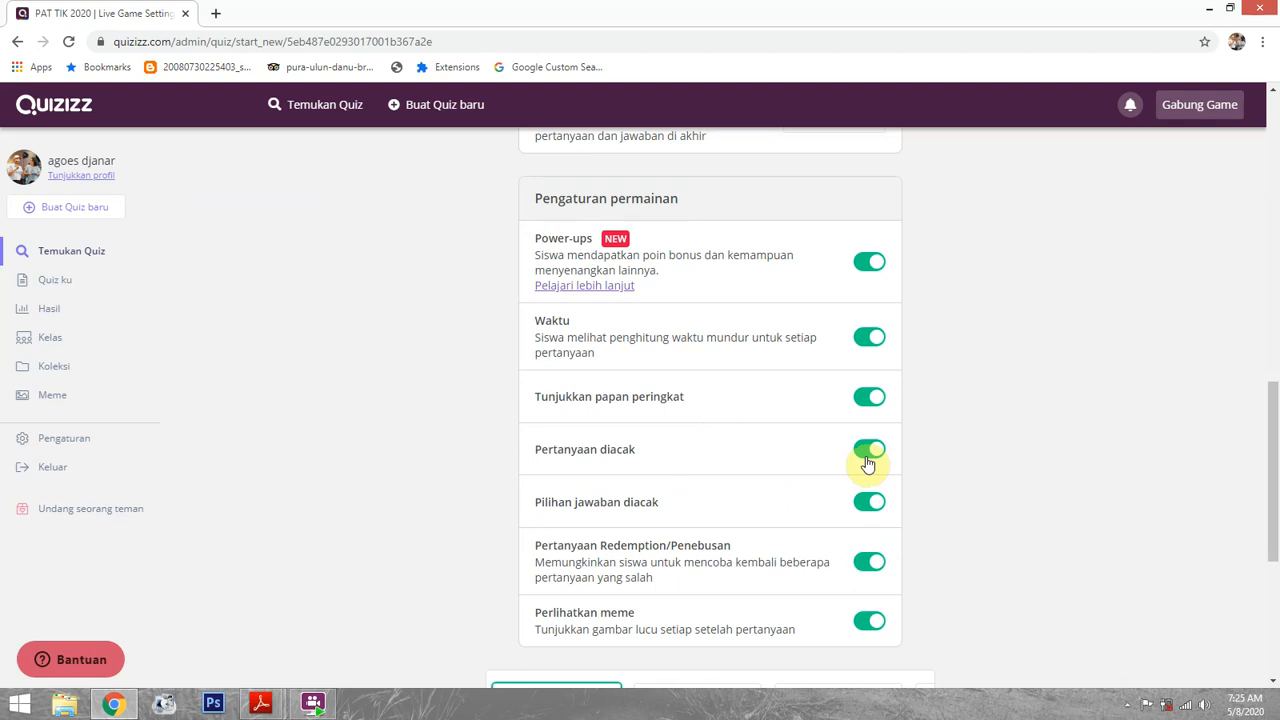
pyautogui.scroll(-1, 868, 463)
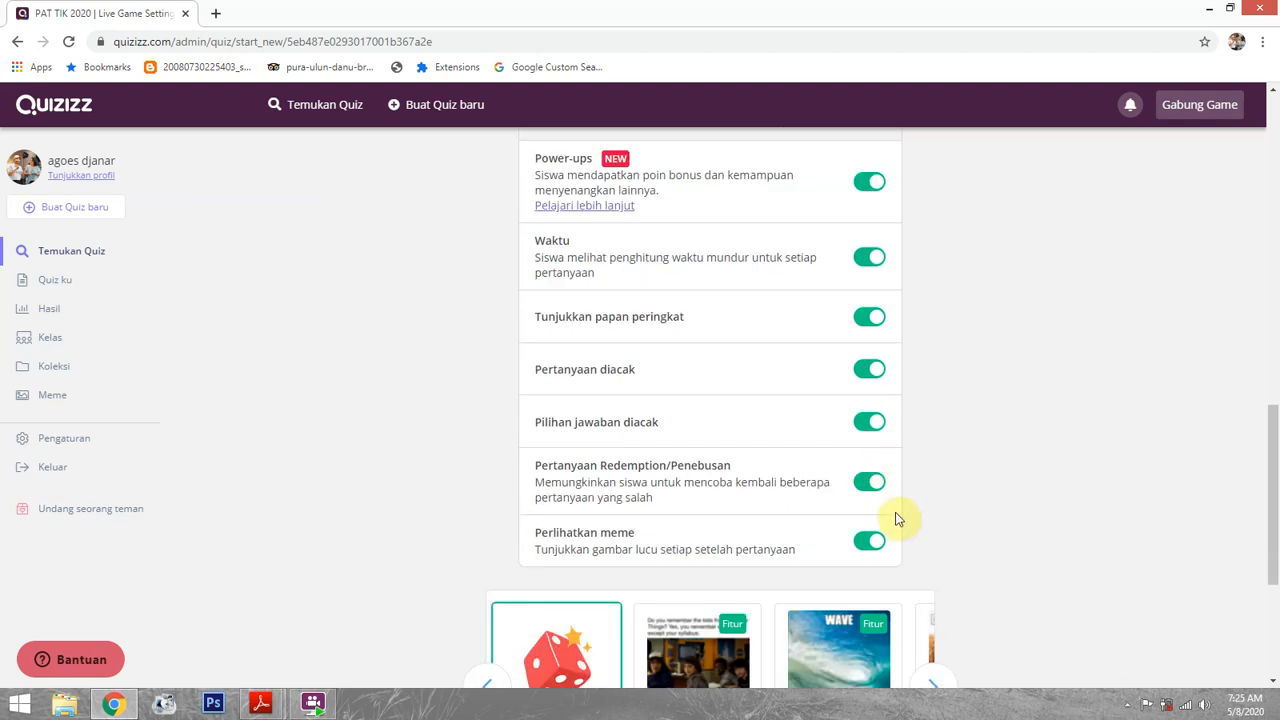
pyautogui.scroll(-1, 896, 518)
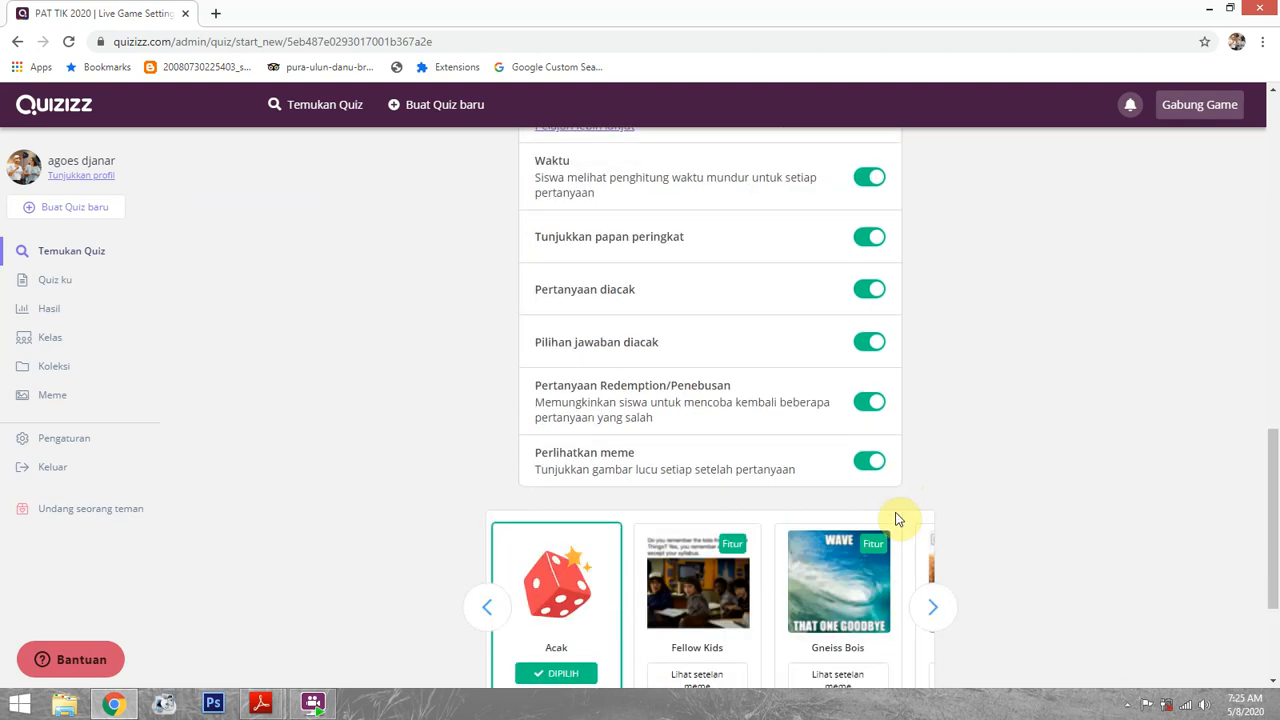
pyautogui.scroll(-2, 835, 495)
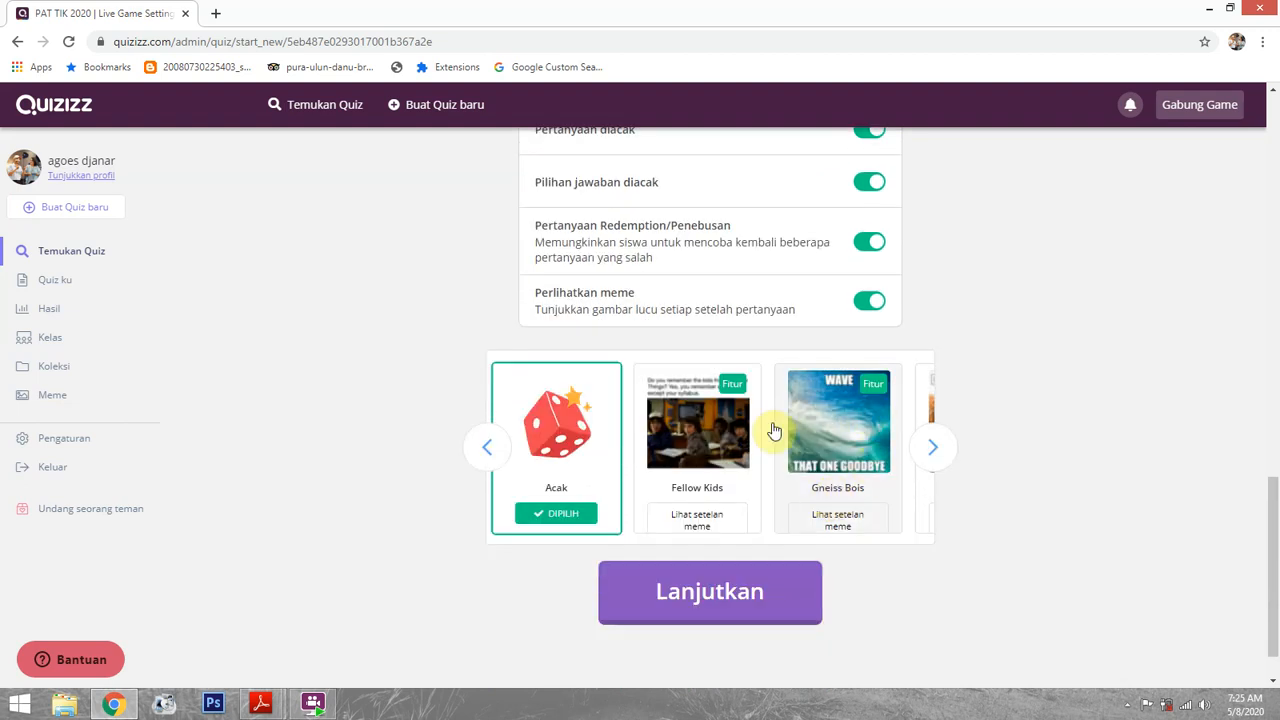
pyautogui.scroll(1, 866, 362)
pyautogui.scroll(-1, 866, 358)
pyautogui.scroll(10, 866, 358)
pyautogui.scroll(1, 819, 421)
pyautogui.click(737, 257)
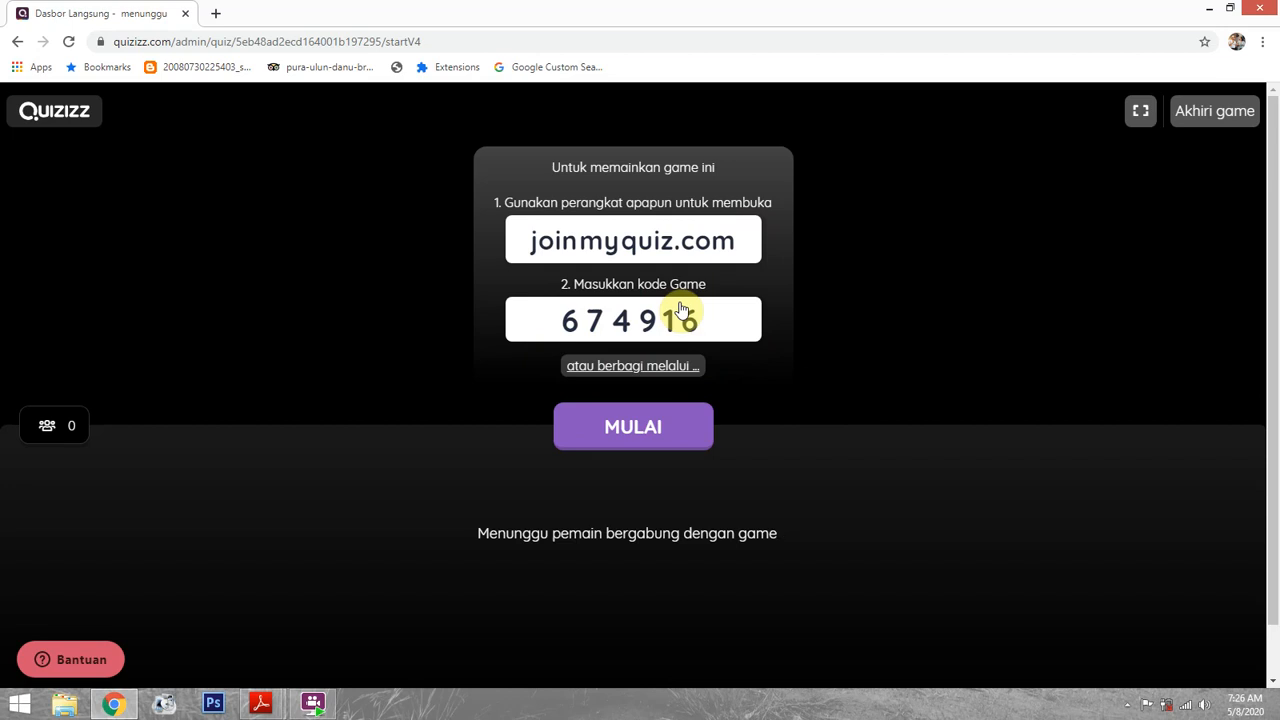
# Check the options for sharing the live game's join link, close them, and try to start the game
pyautogui.click(622, 368)
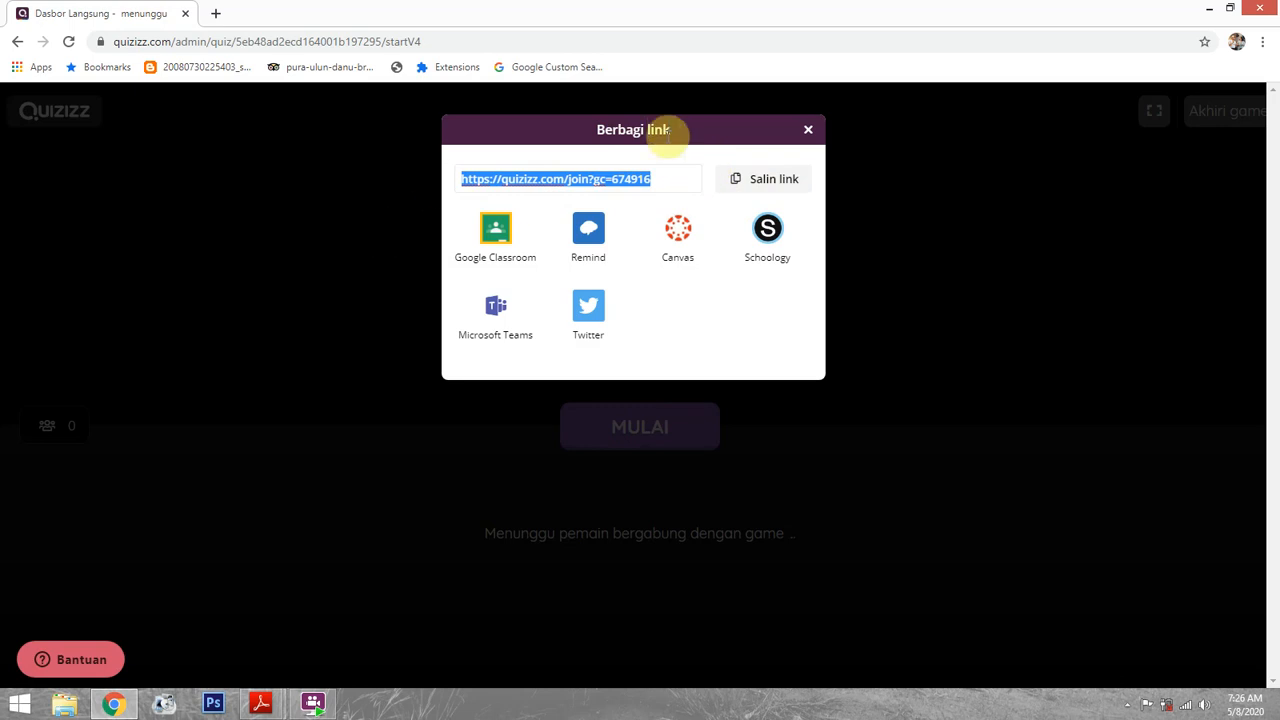
pyautogui.click(809, 131)
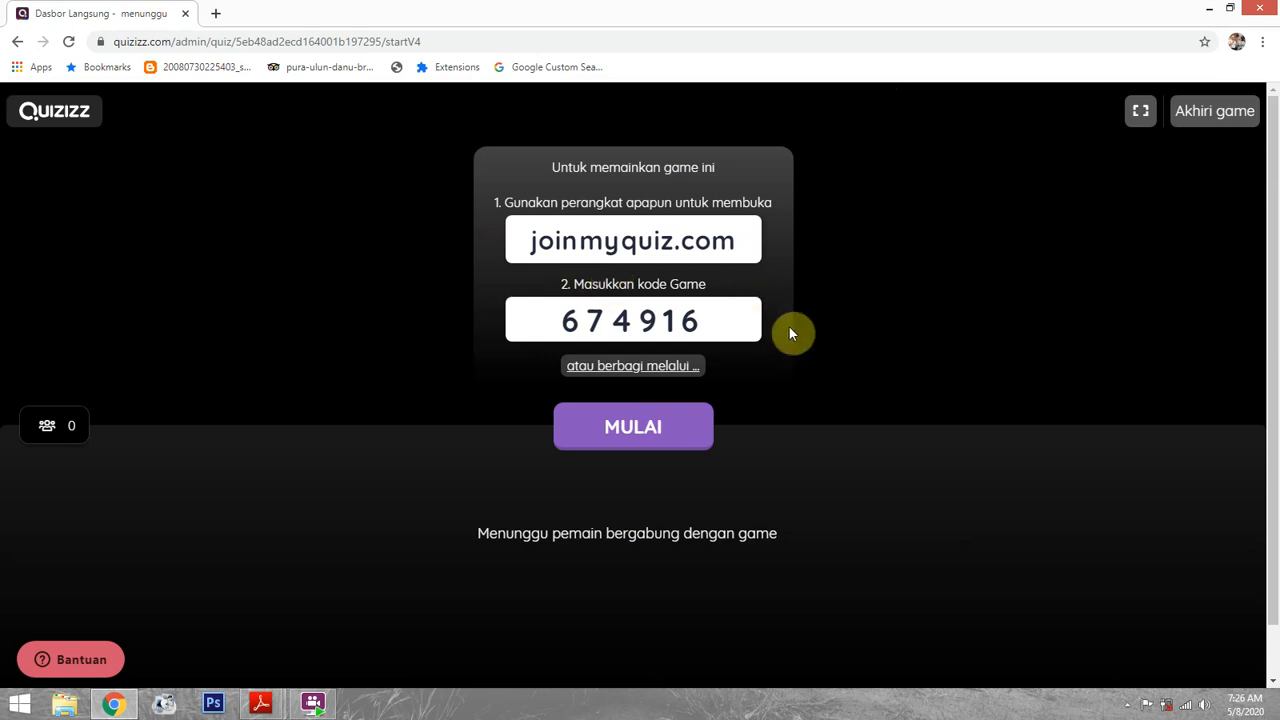
pyautogui.scroll(-1, 790, 333)
pyautogui.click(651, 428)
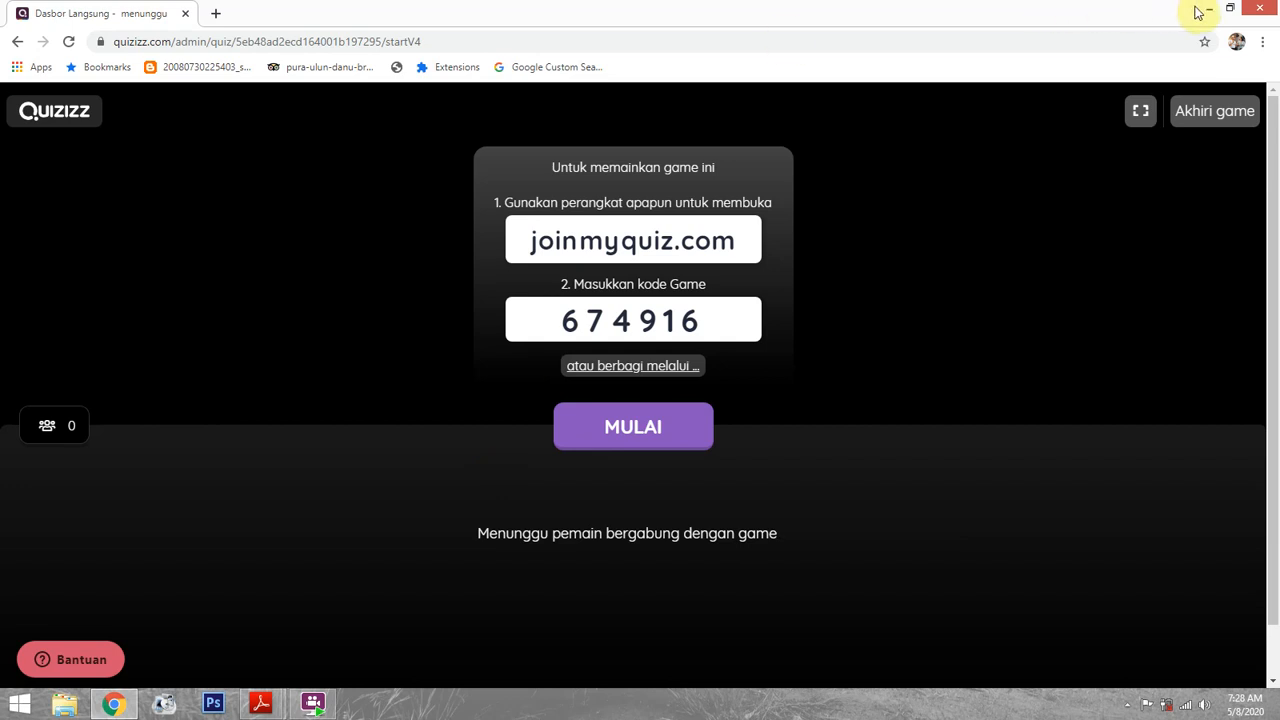
# Minimize the browser and the PDF reader to reach the desktop, and bring up the FlashBack Express 5 Recorder window
pyautogui.click(1229, 7)
pyautogui.click(716, 91)
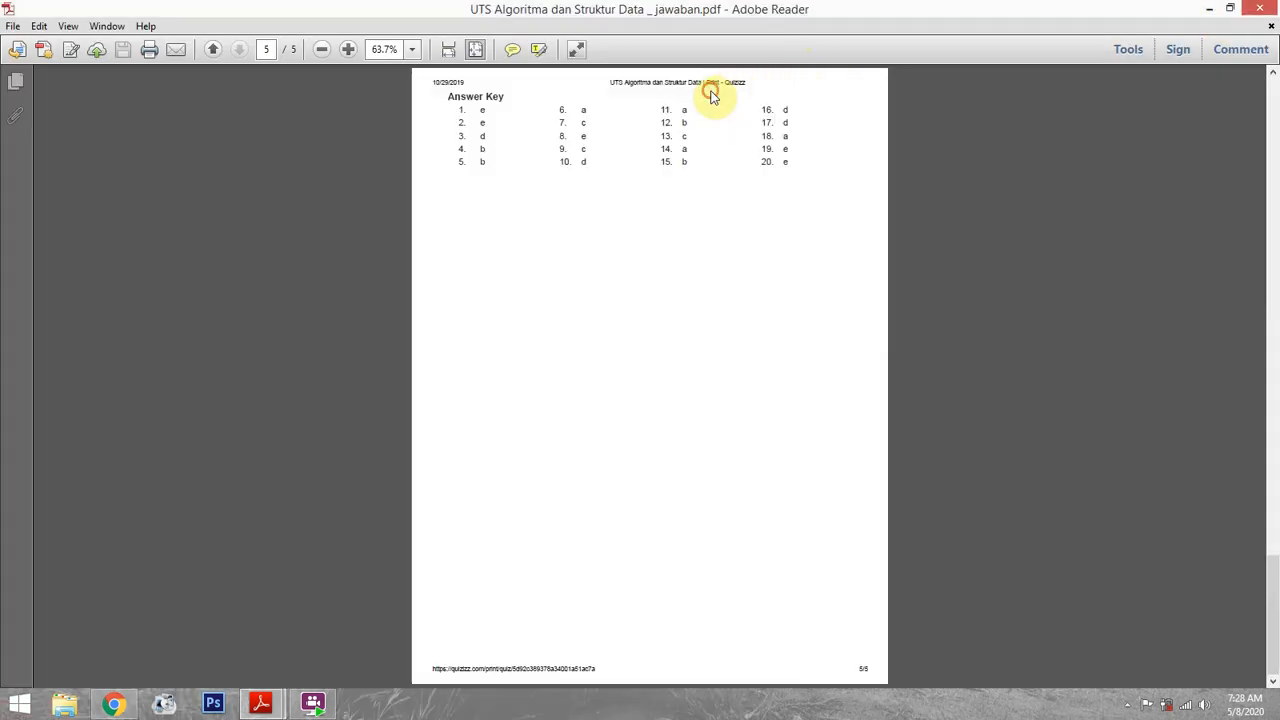
pyautogui.click(1209, 8)
pyautogui.click(1212, 8)
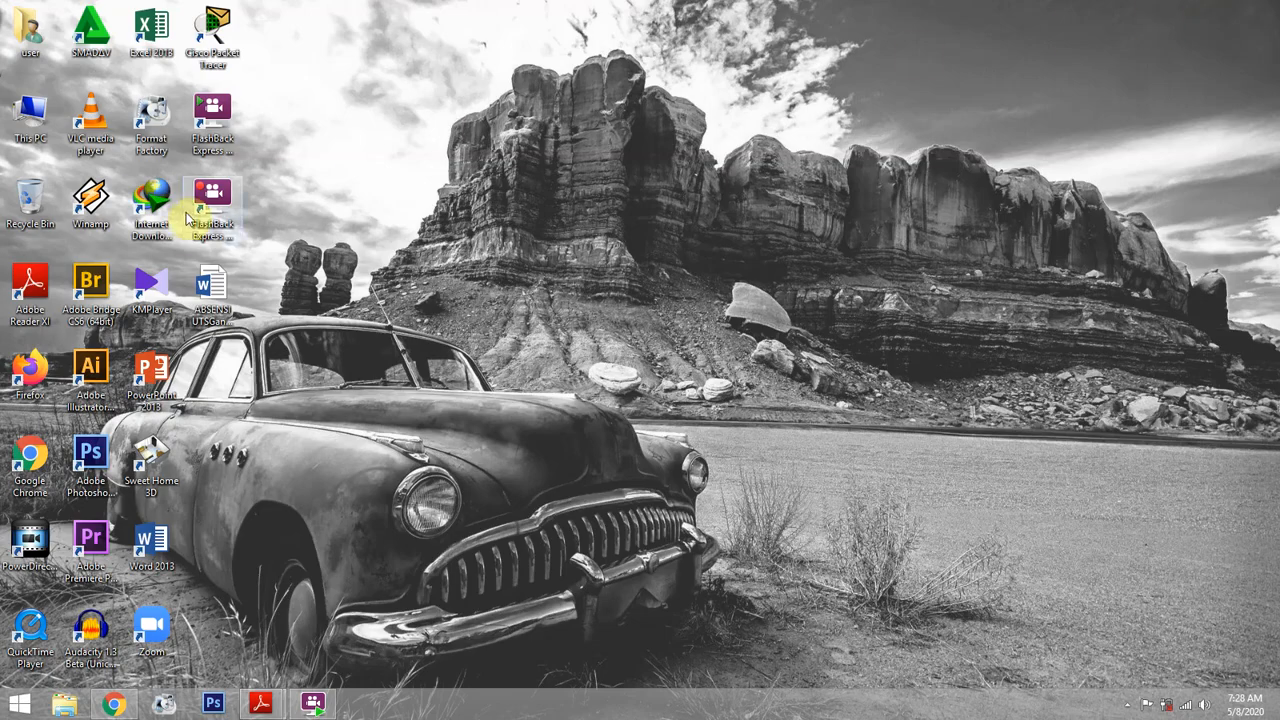
pyautogui.doubleClick(213, 188)
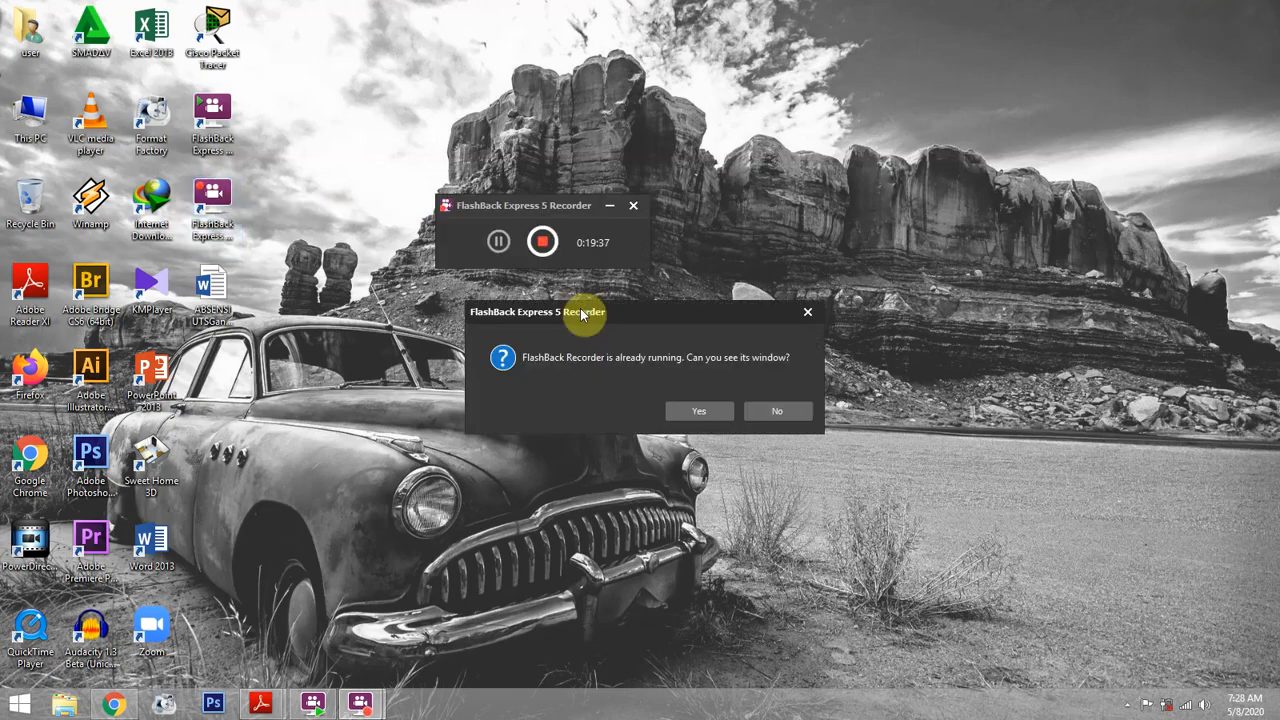
pyautogui.click(703, 411)
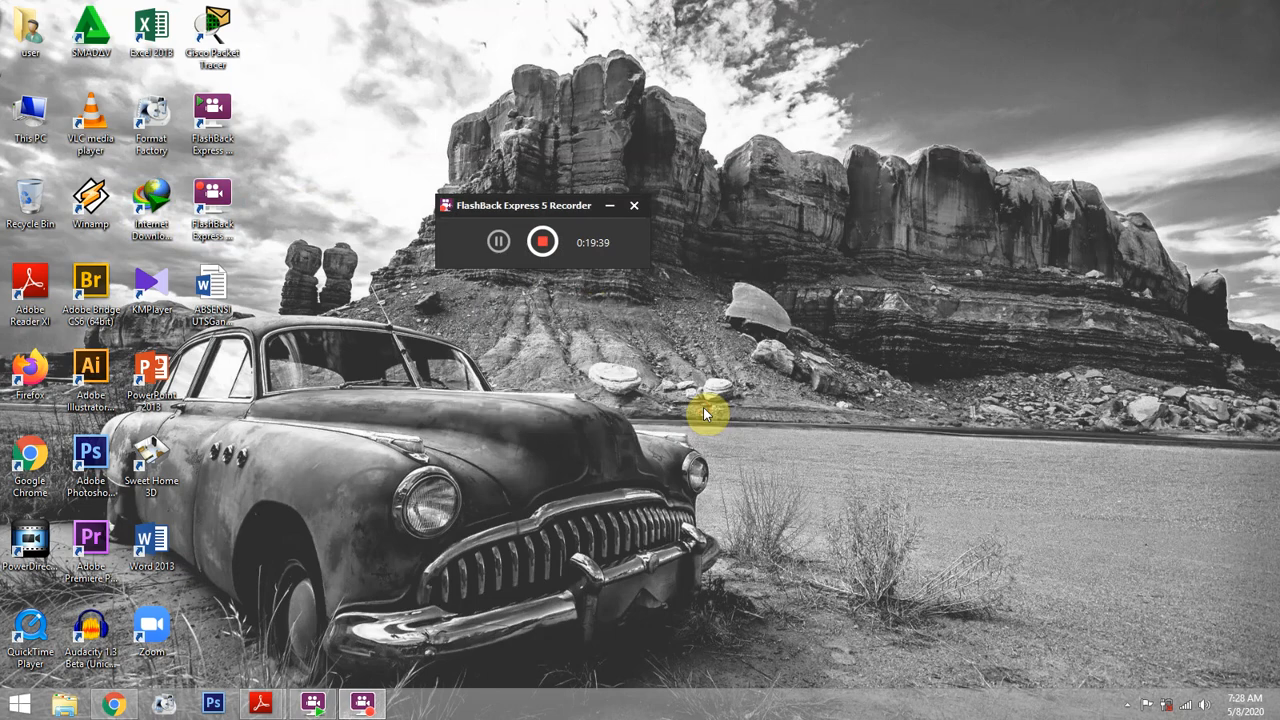